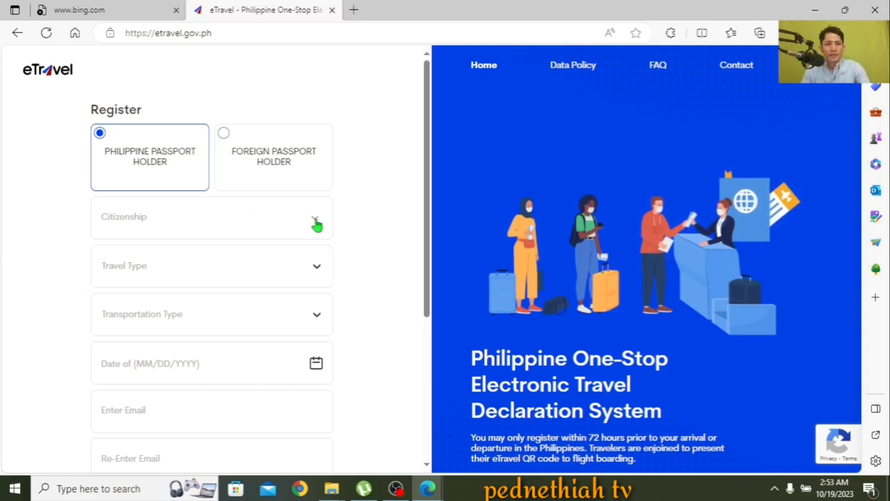
Choose Filipino citizenship, Arrival travel type and AIR transportation, then bring up the arrival-date calendar
left_click(317, 226)
left_click(175, 256)
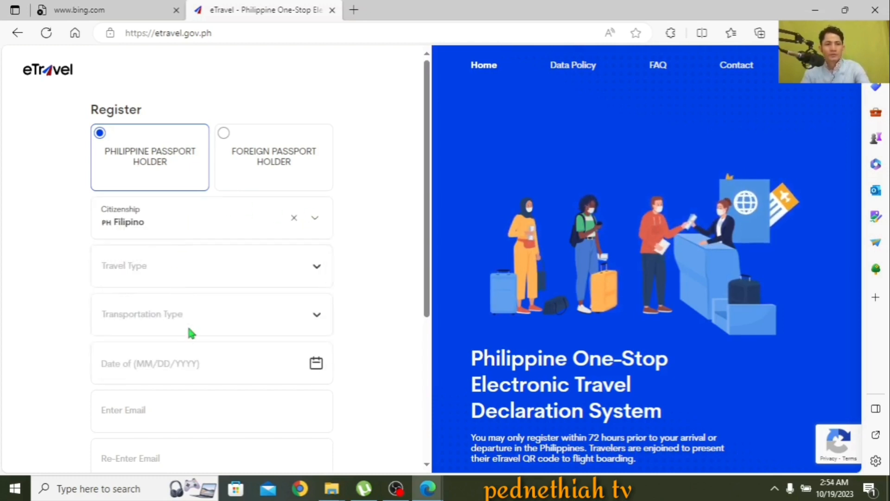
left_click(198, 275)
left_click(190, 308)
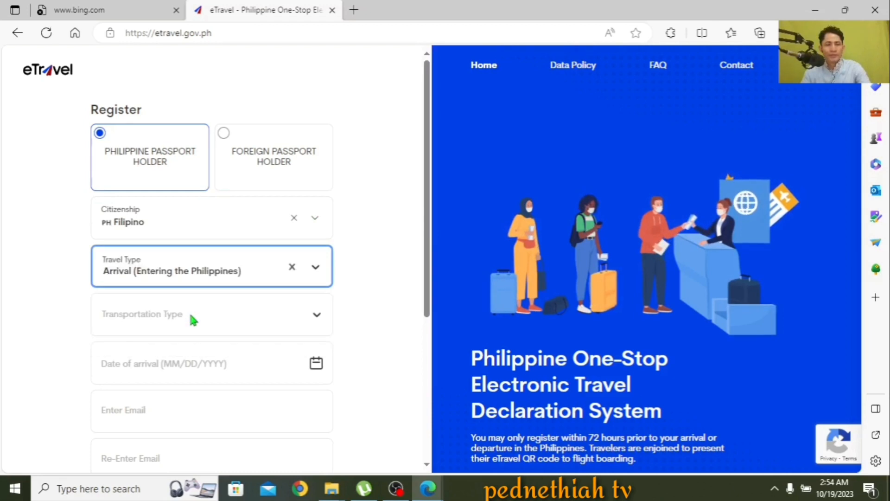
left_click(320, 319)
left_click(183, 357)
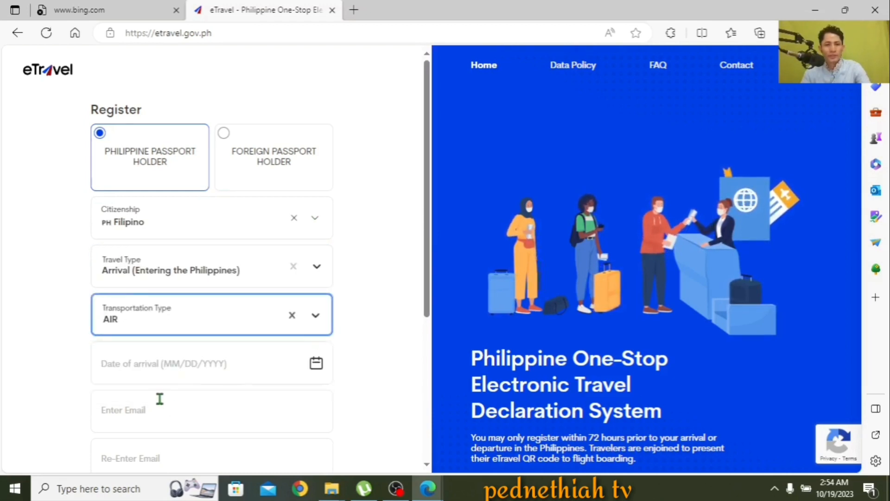
left_click(316, 366)
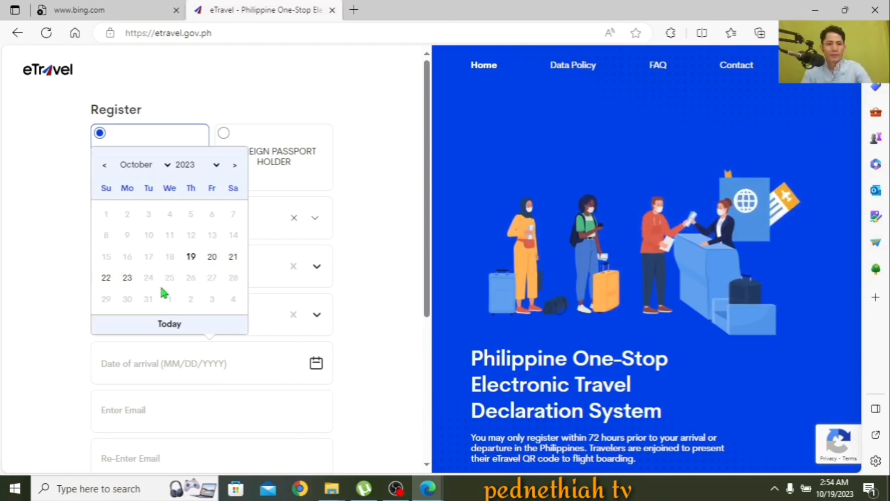
Pick 20 October 2023 as the arrival date and start entering the traveller's email address
left_click(212, 257)
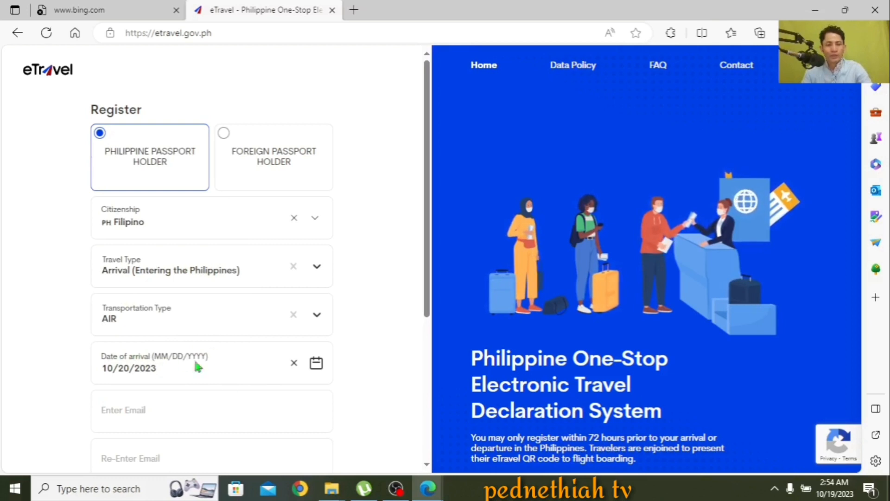
scroll(223, 364, "down", 4)
left_click(120, 227)
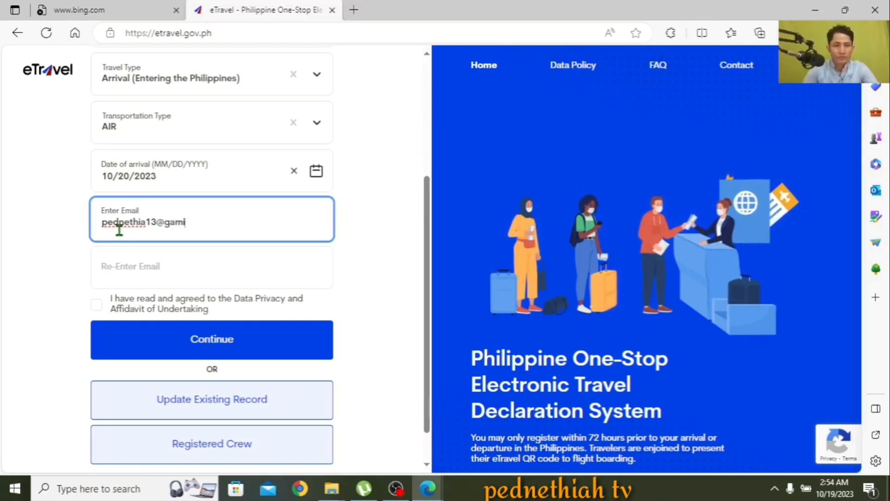
Correct the mistyped ending of the traveller's email address
key("BackSpace")
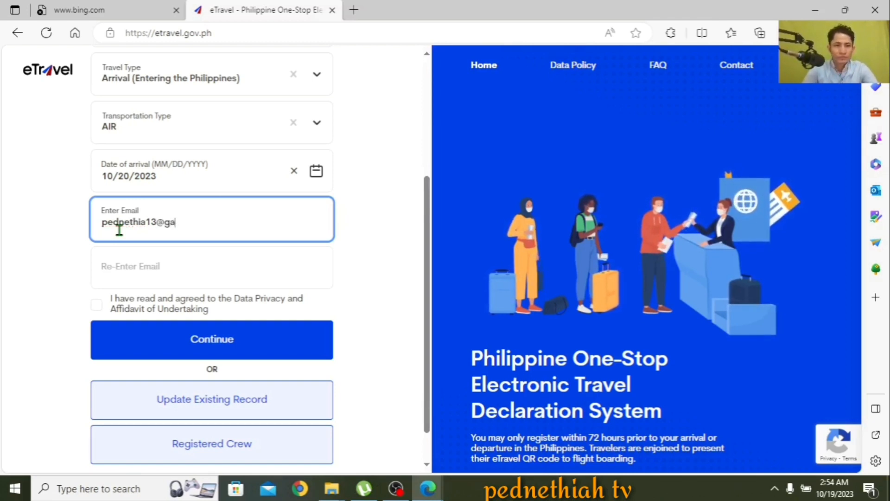
key("BackSpace")
type("mail.com")
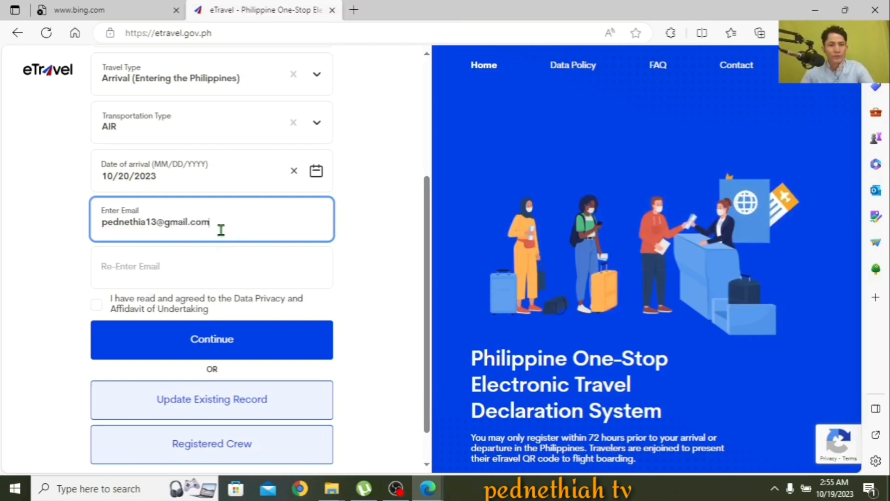
Copy the email into the Re-Enter Email field and tick the data privacy agreement
left_click_drag(221, 231, 93, 230)
right_click(124, 221)
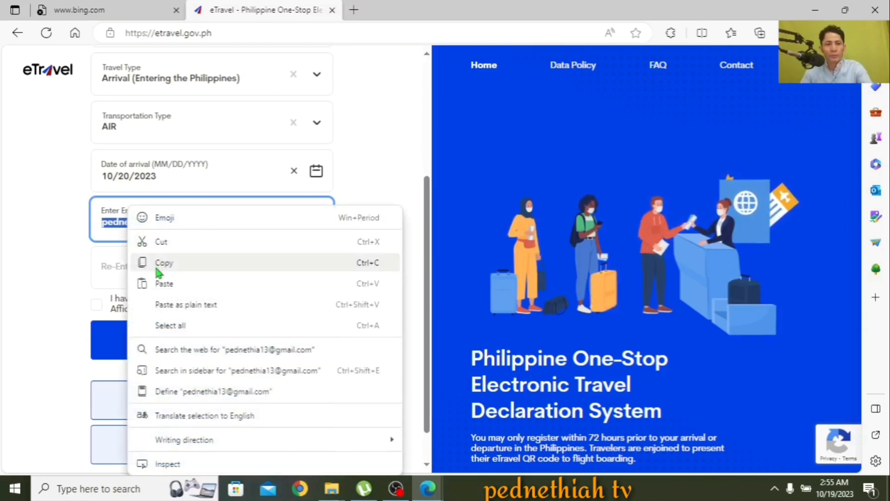
left_click(159, 273)
left_click(166, 274)
right_click(167, 275)
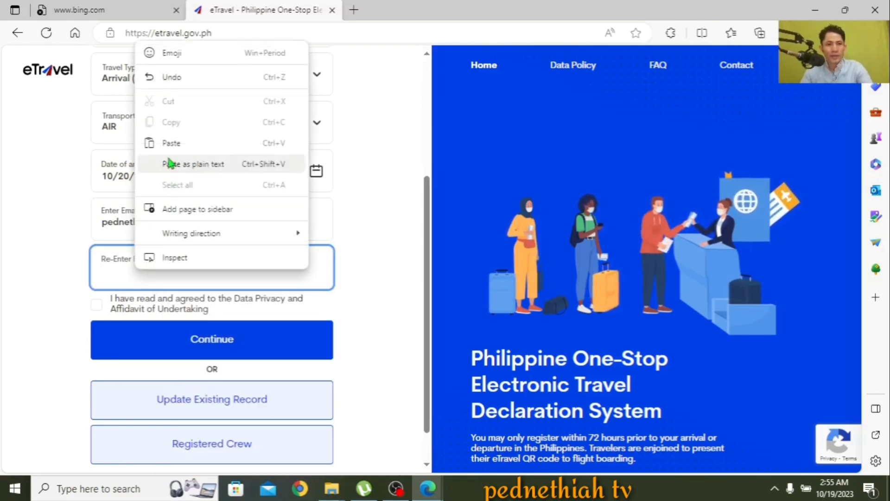
left_click(170, 163)
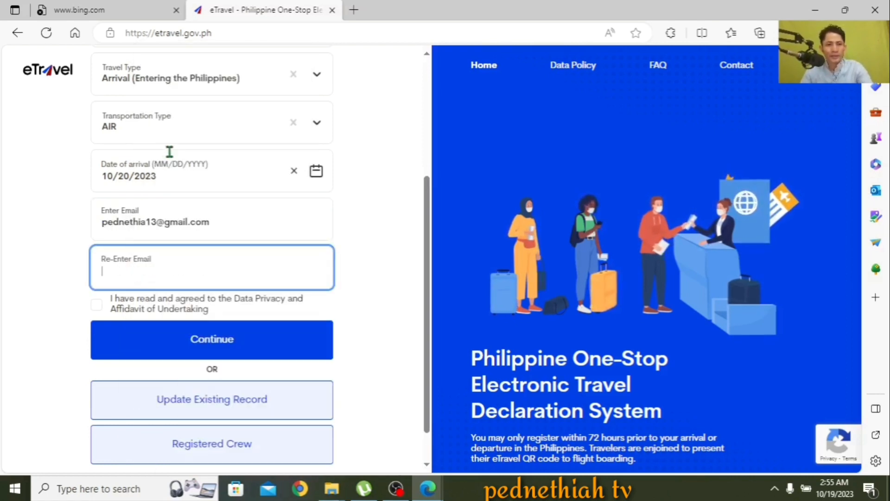
left_click(101, 314)
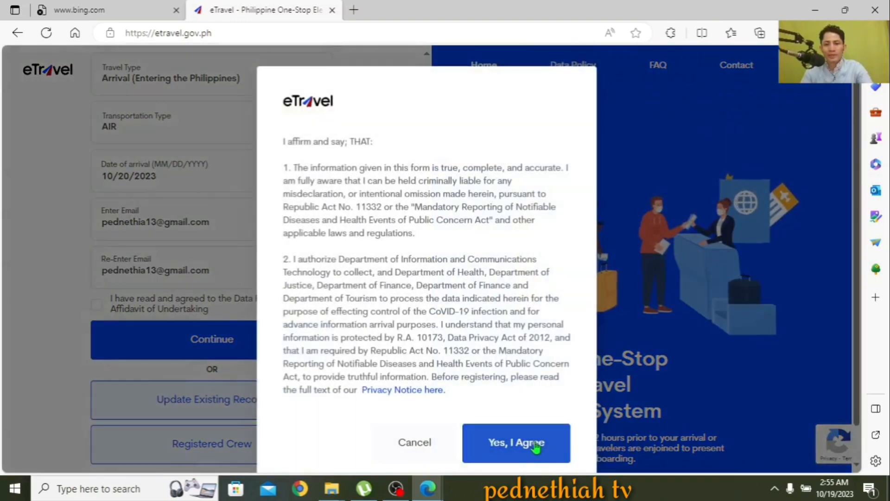
Accept the affirmation with 'Yes, I Agree' and continue to the Personal Profile
left_click(534, 446)
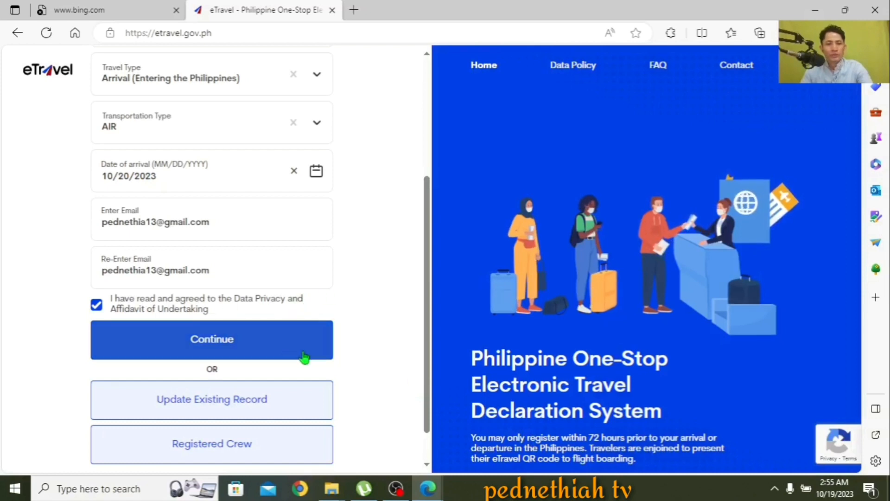
left_click(204, 346)
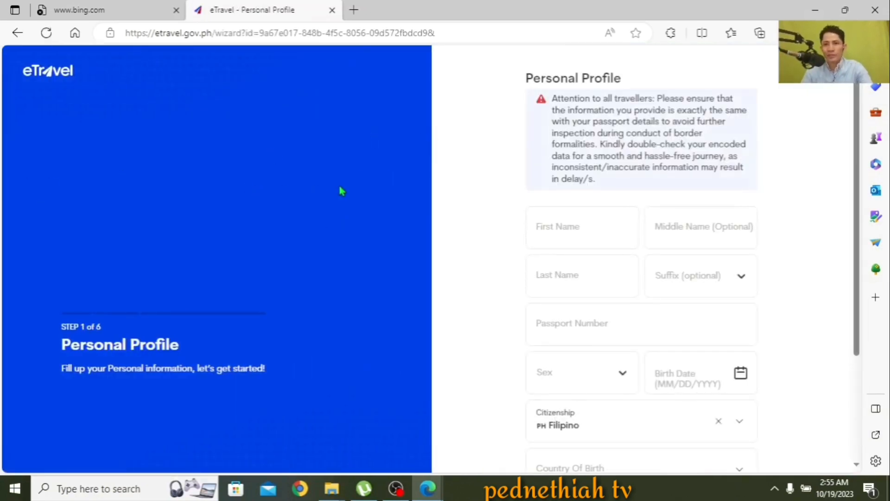
Enter the traveller's first and last name, leaving the name suffix blank
left_click(563, 235)
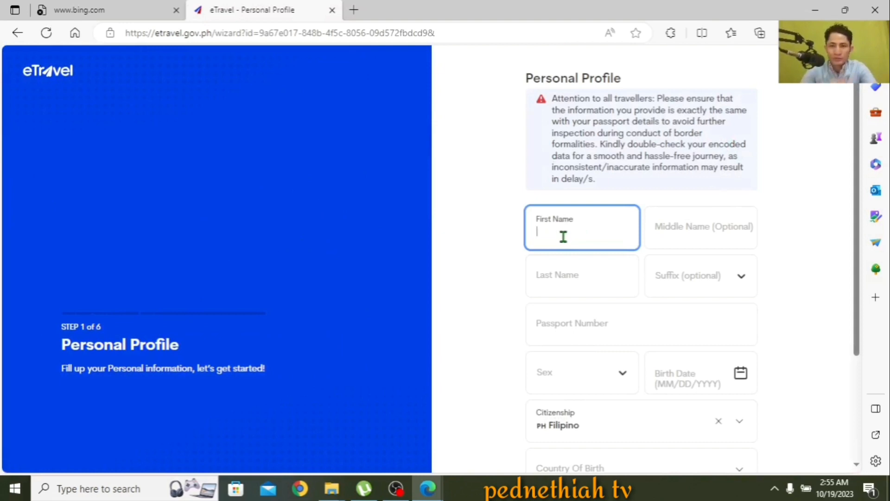
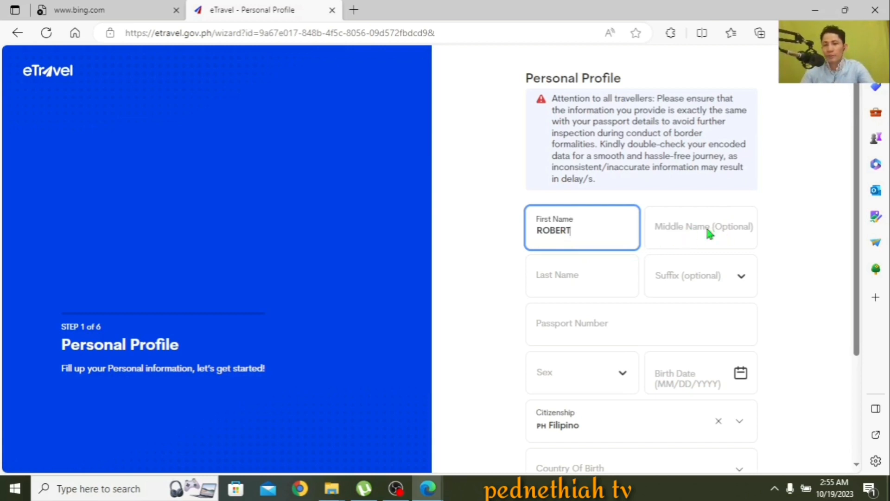
left_click(548, 282)
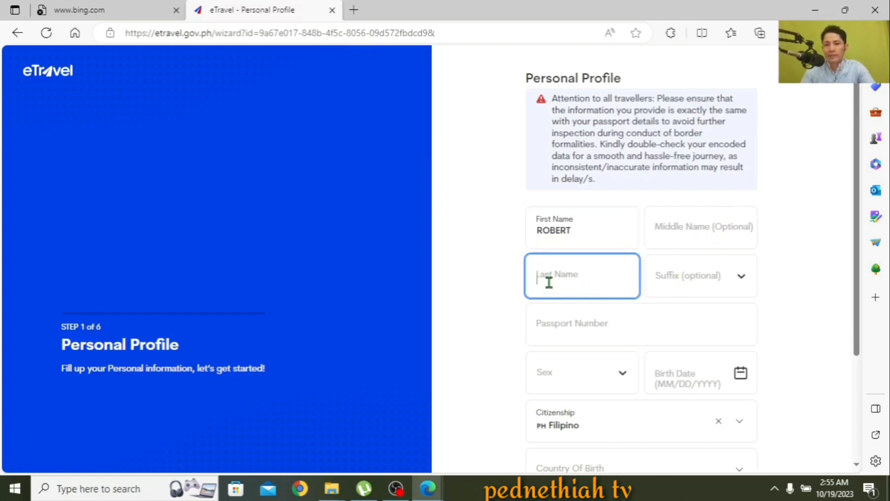
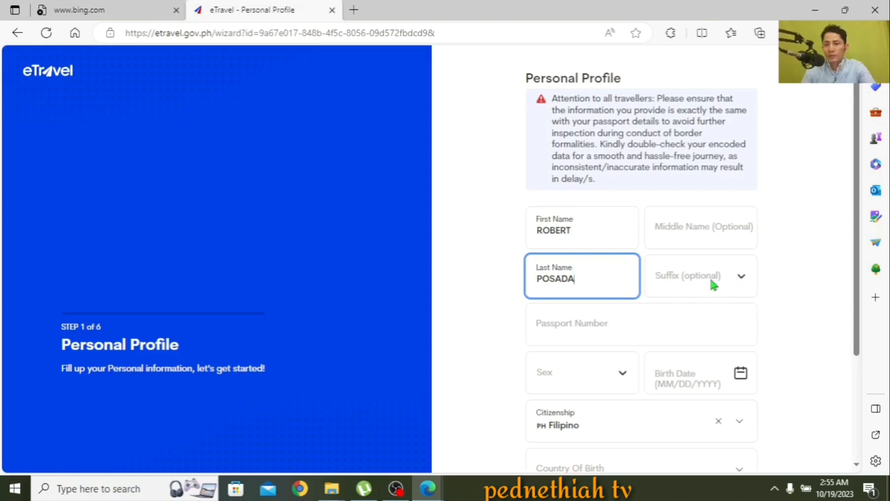
left_click(739, 277)
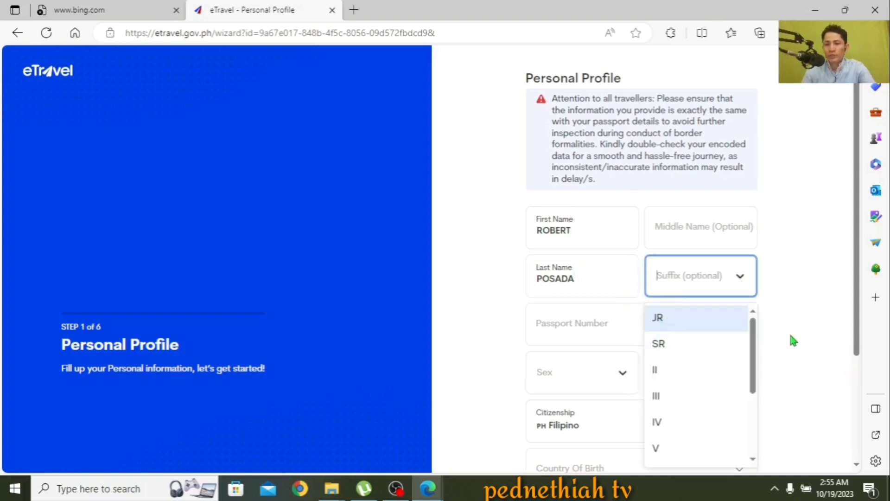
left_click(742, 276)
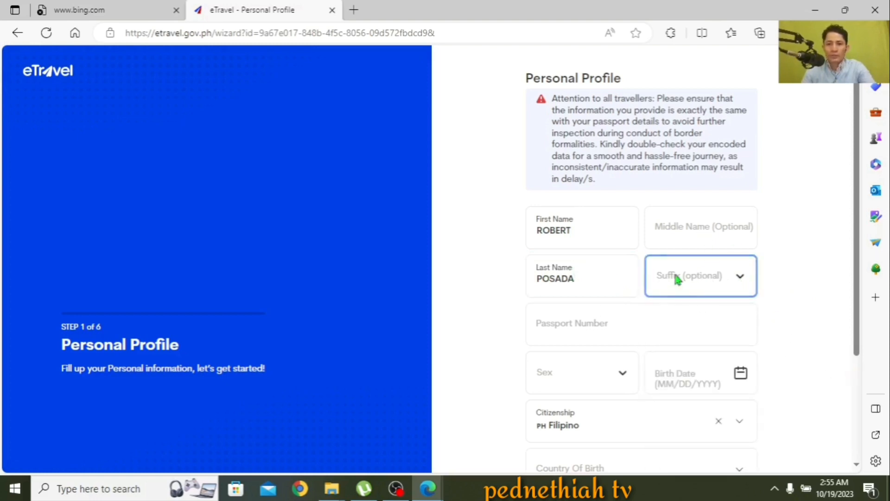
Enter the passport number, set sex to MALE, and start the birth date
left_click(550, 333)
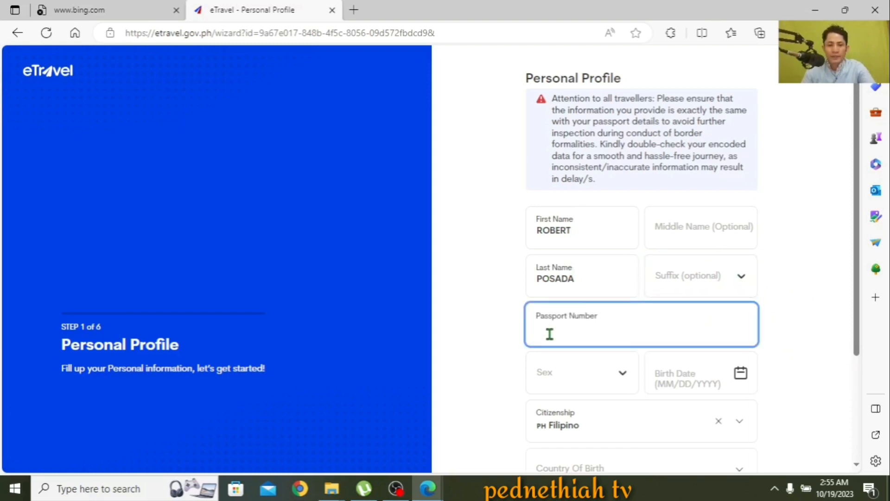
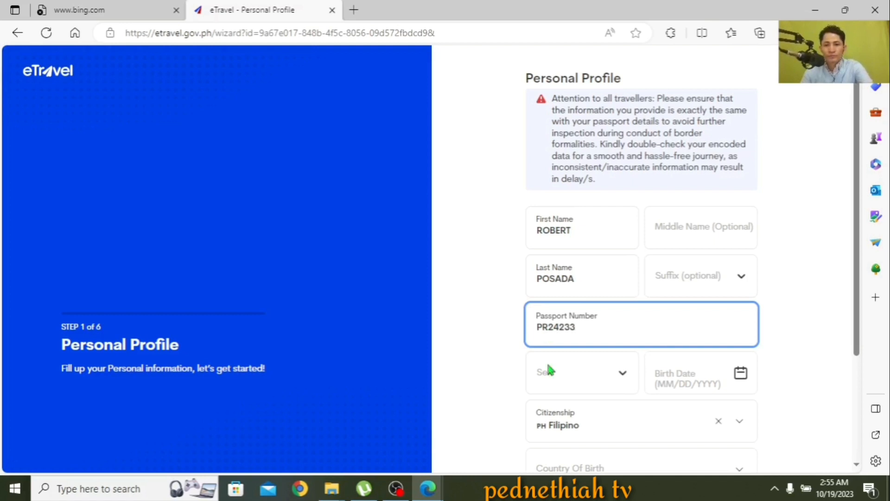
left_click(612, 378)
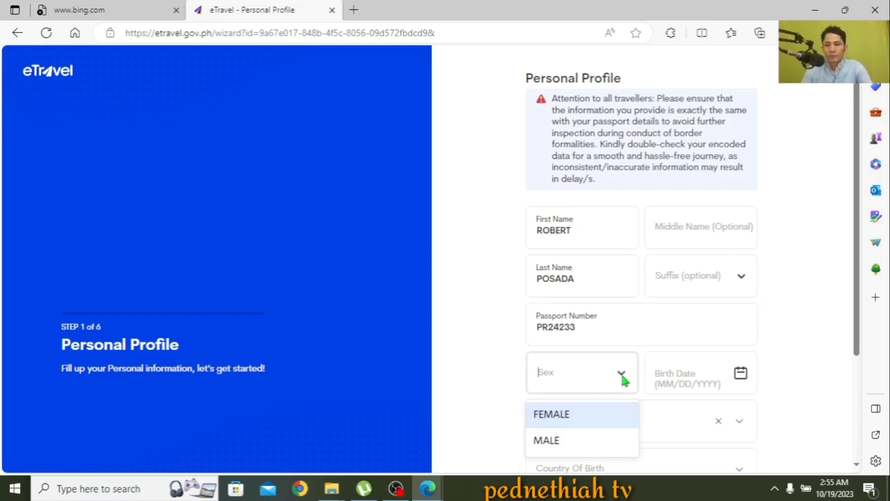
left_click(554, 439)
left_click(743, 379)
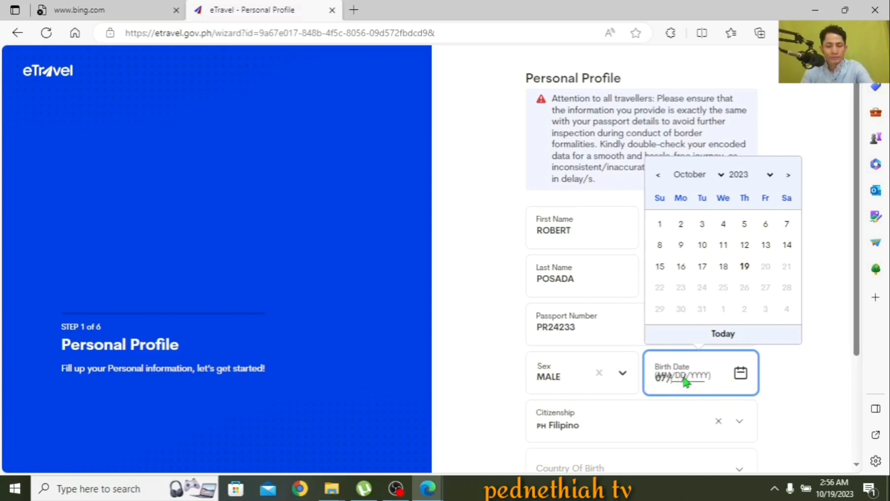
type("6/198")
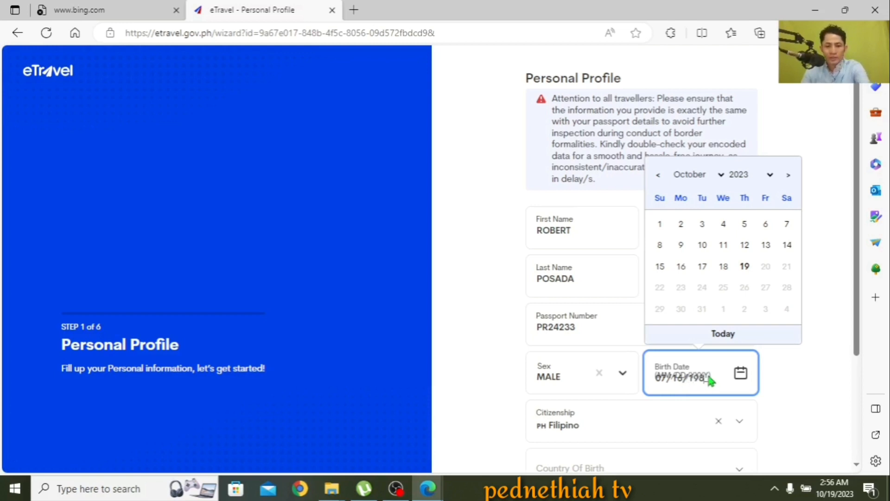
type("6")
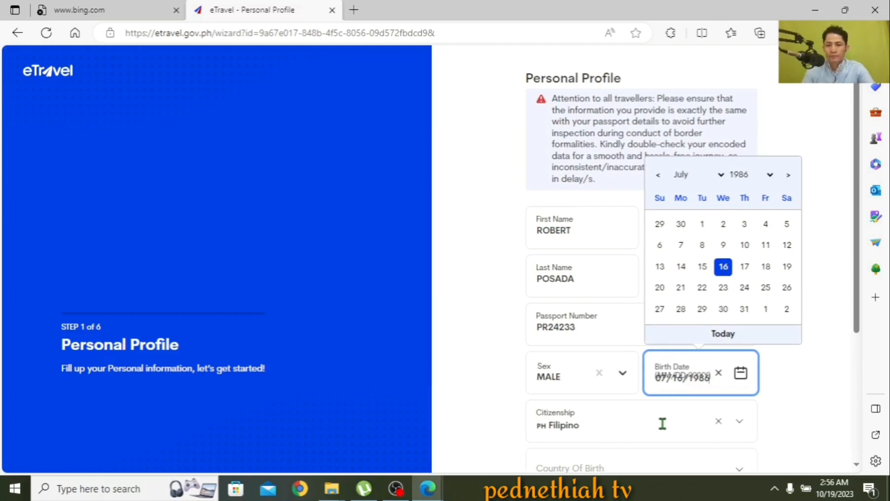
scroll(663, 423, "down", 4)
left_click(602, 235)
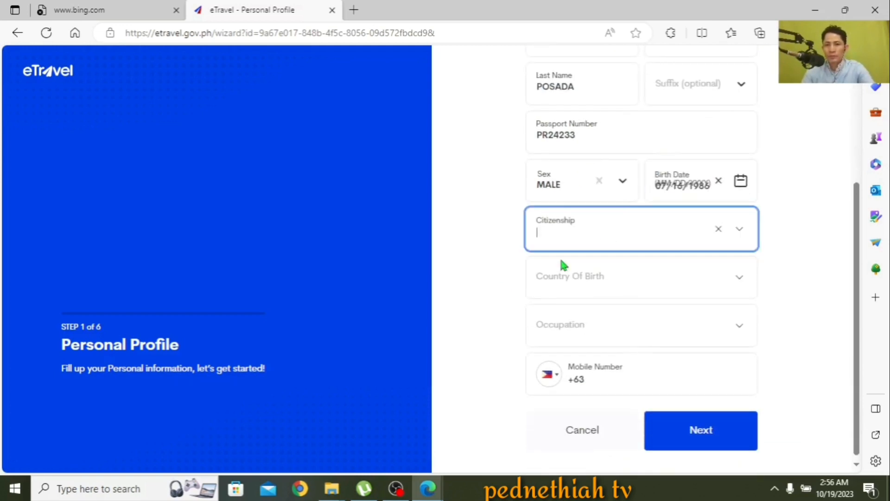
Keep Filipino as citizenship and set Philippines as country of birth
left_click(740, 231)
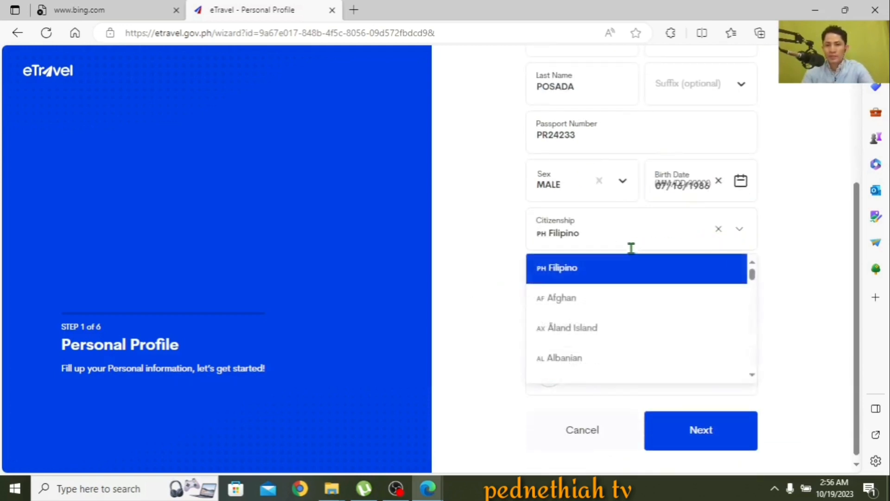
left_click(606, 269)
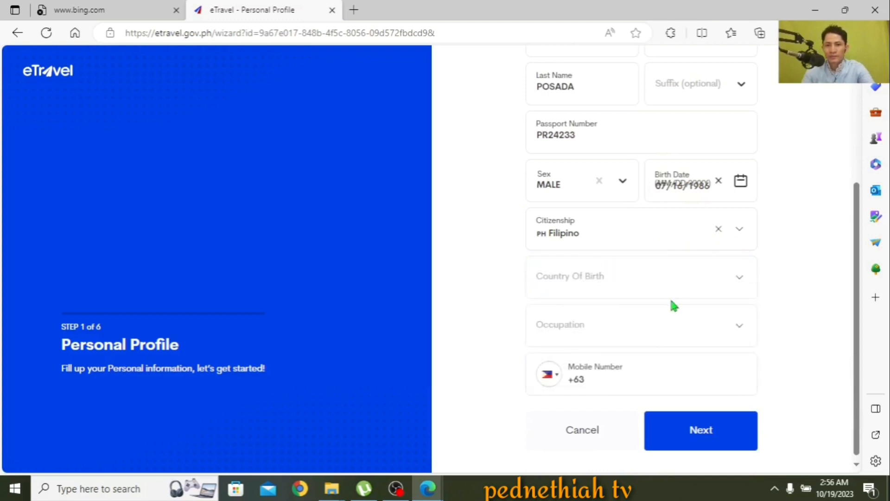
left_click(741, 280)
left_click(573, 320)
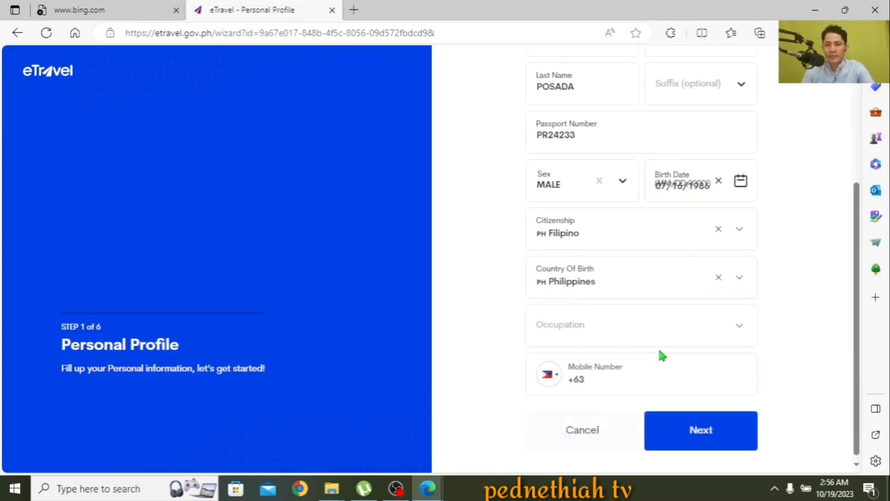
Choose Worker/Laborer from the occupation list
left_click(738, 327)
scroll(647, 385, "down", 2)
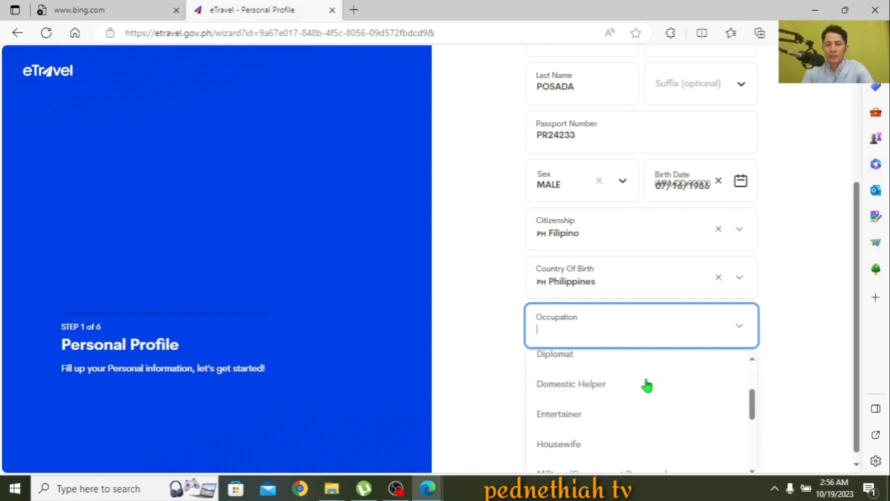
scroll(647, 385, "down", 5)
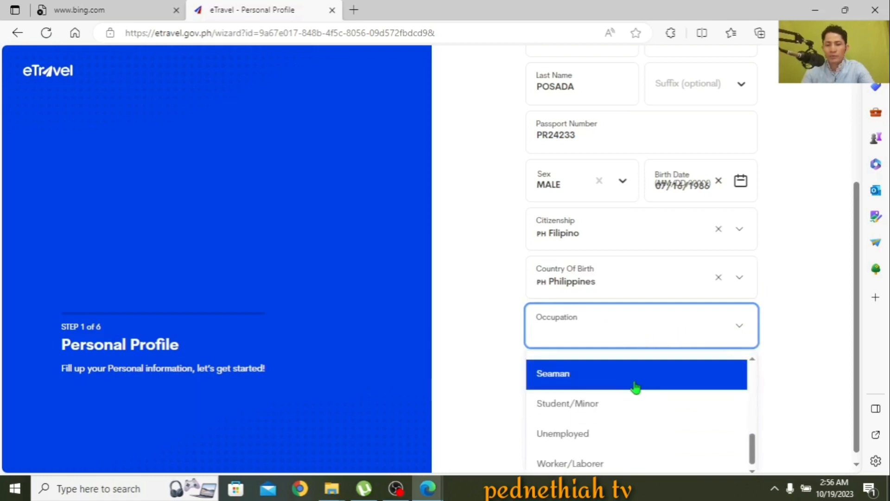
scroll(608, 424, "down", 1)
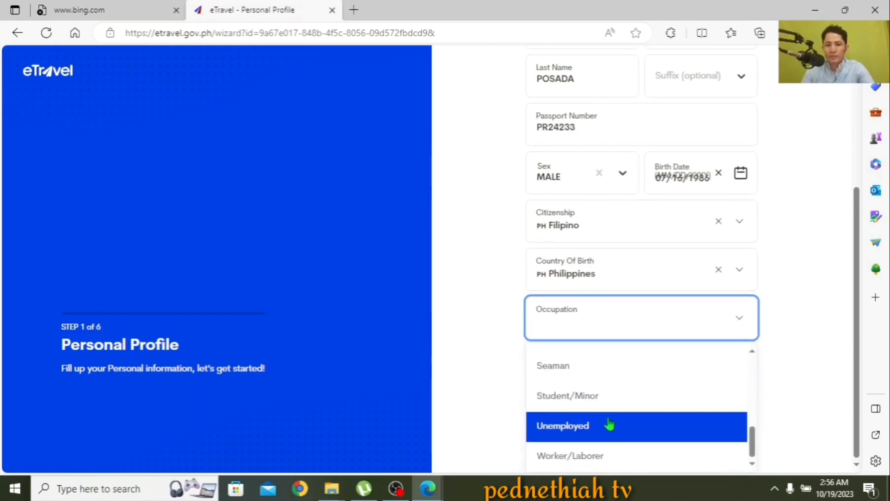
scroll(587, 403, "up", 8)
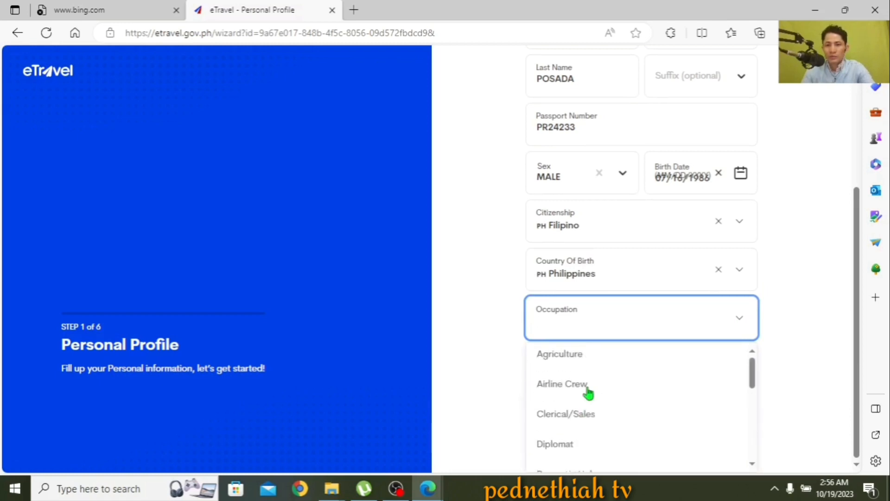
scroll(589, 388, "down", 2)
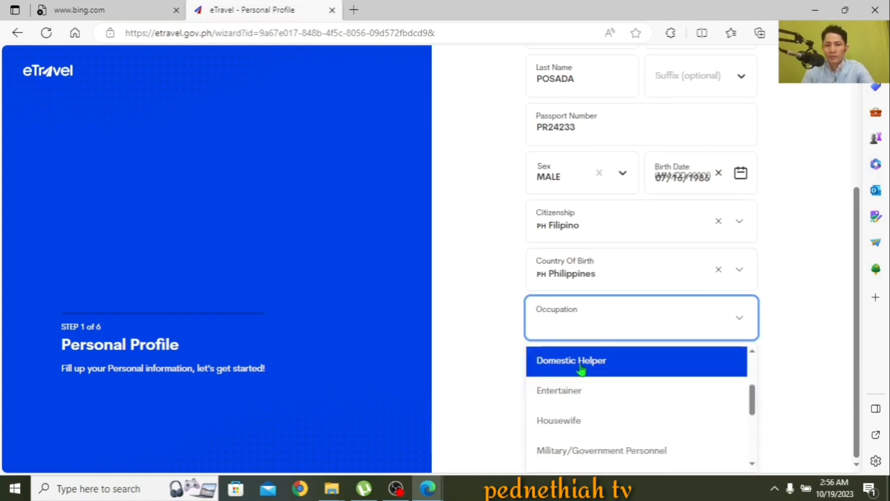
scroll(621, 413, "down", 2)
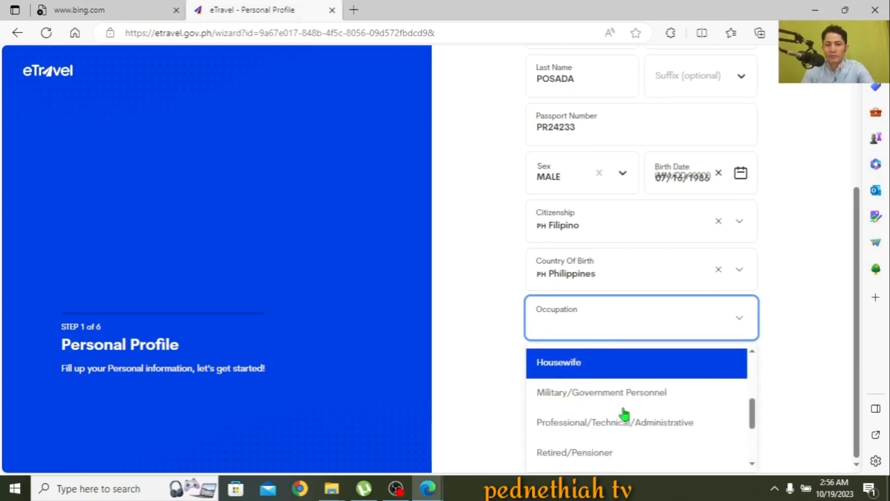
scroll(607, 380, "down", 2)
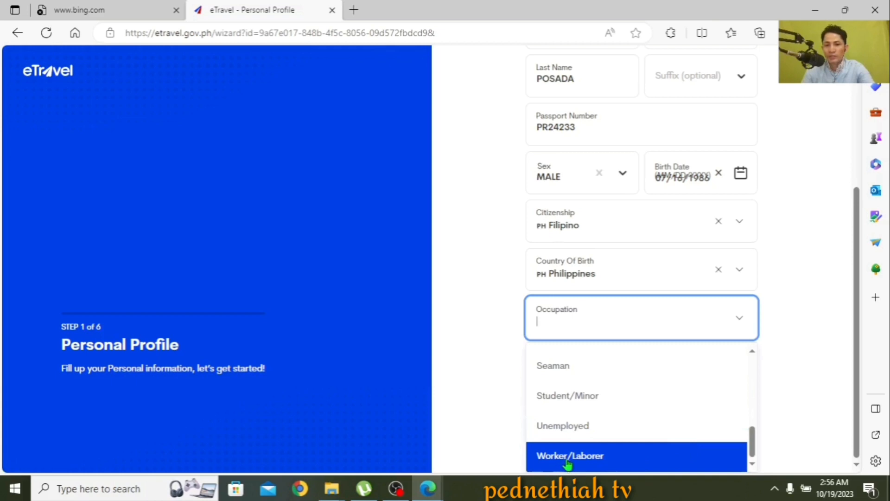
left_click(589, 459)
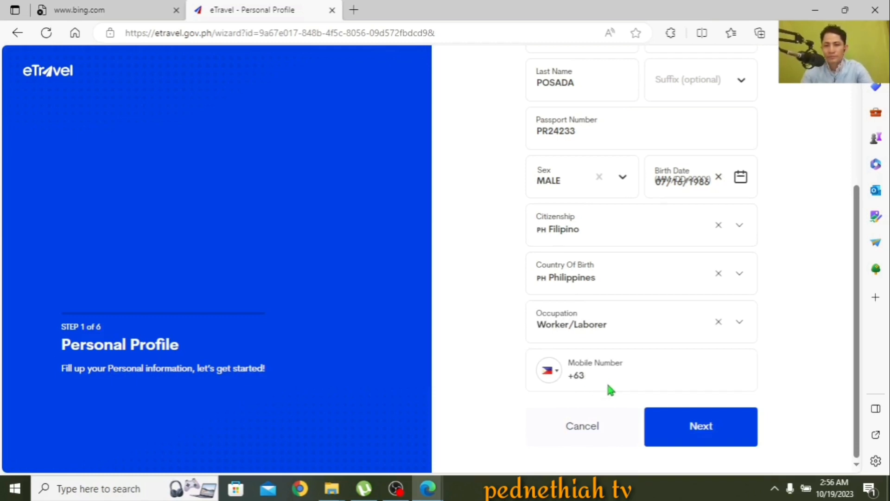
Enter the traveller's mobile number and submit the personal profile
double_click(608, 376)
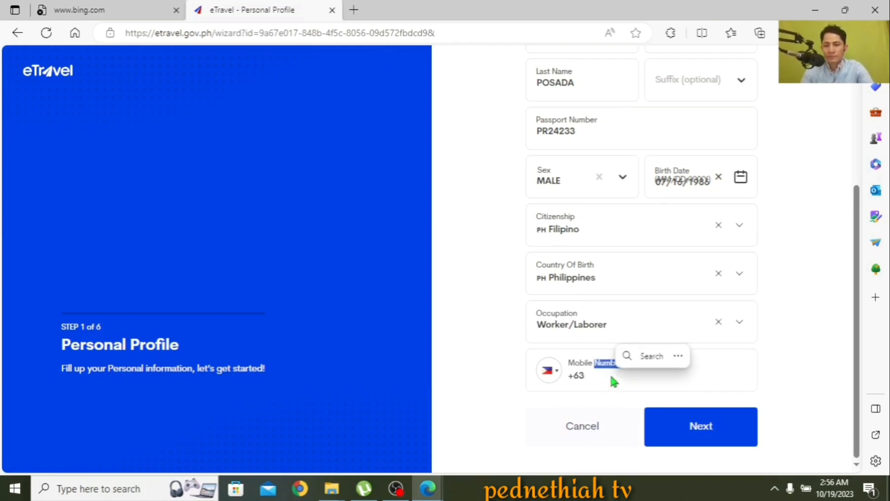
left_click(672, 371)
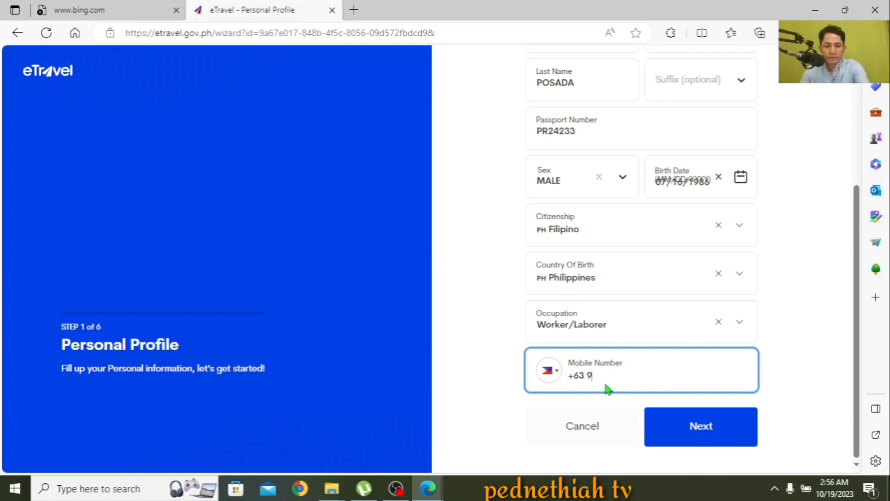
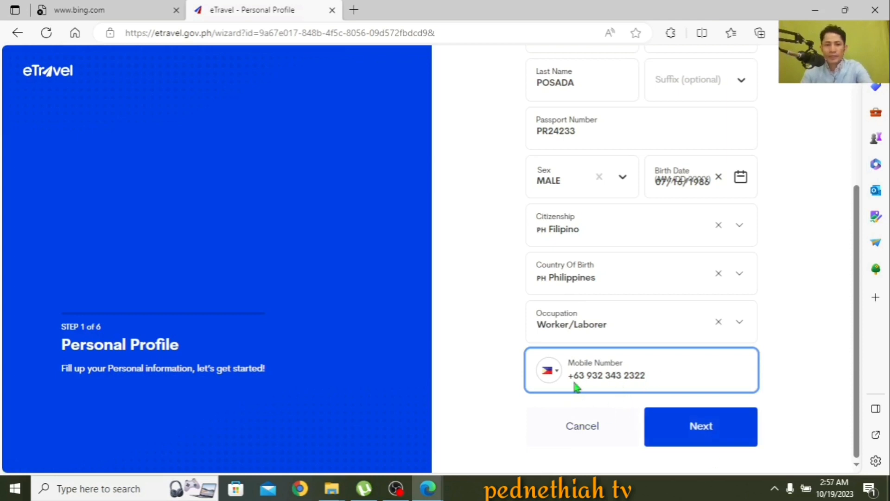
left_click(693, 434)
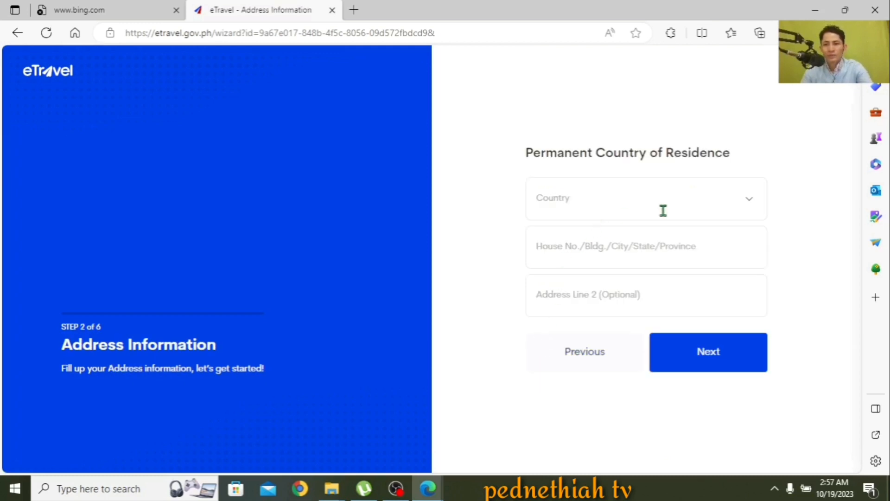
Set residence country to Philippines and pick the province, city and barangay from filtered lists
left_click(742, 206)
left_click(575, 239)
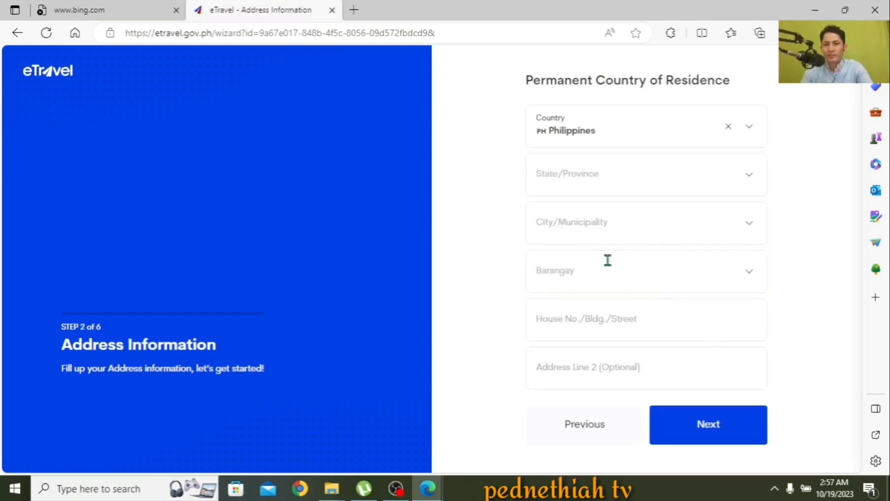
left_click(749, 185)
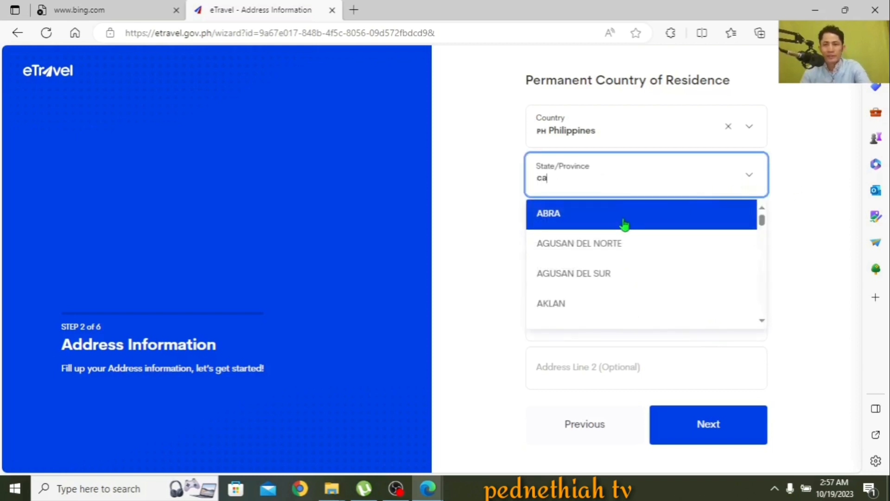
type("ca")
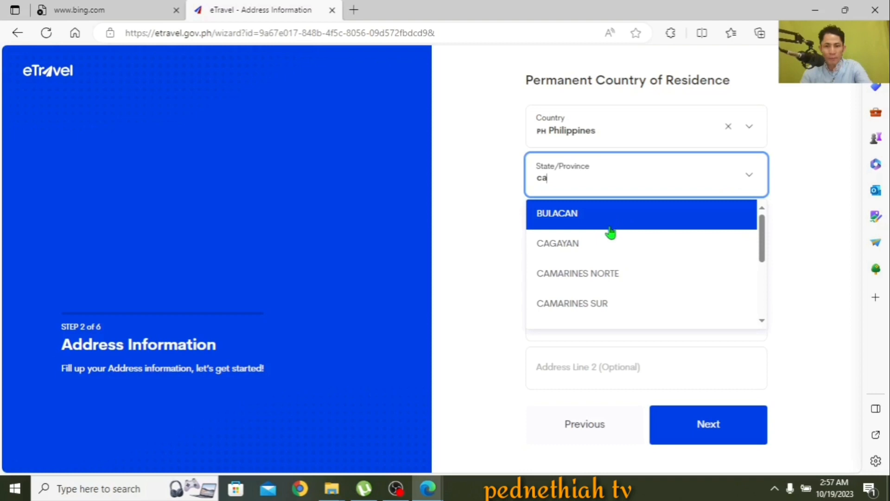
type("v")
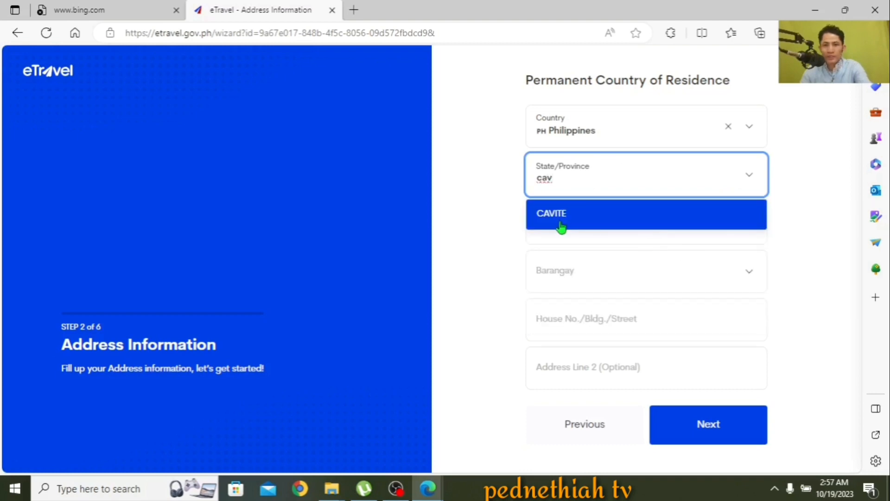
left_click(557, 214)
left_click(542, 230)
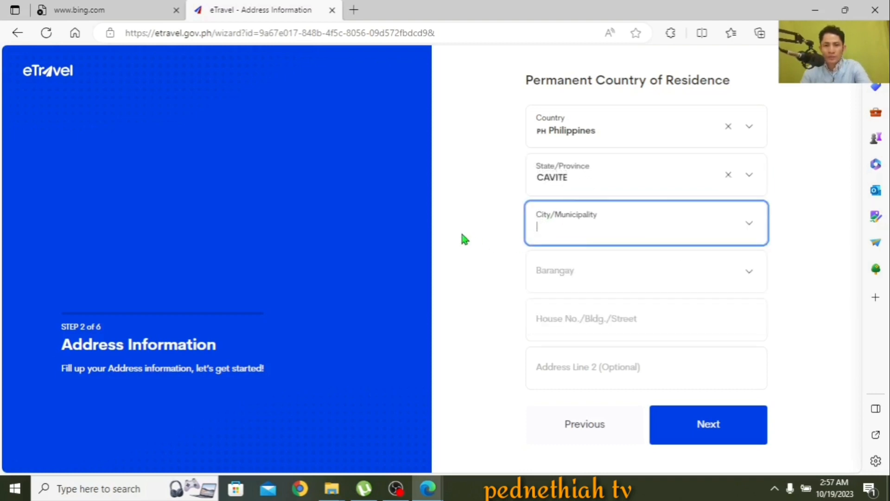
type("das")
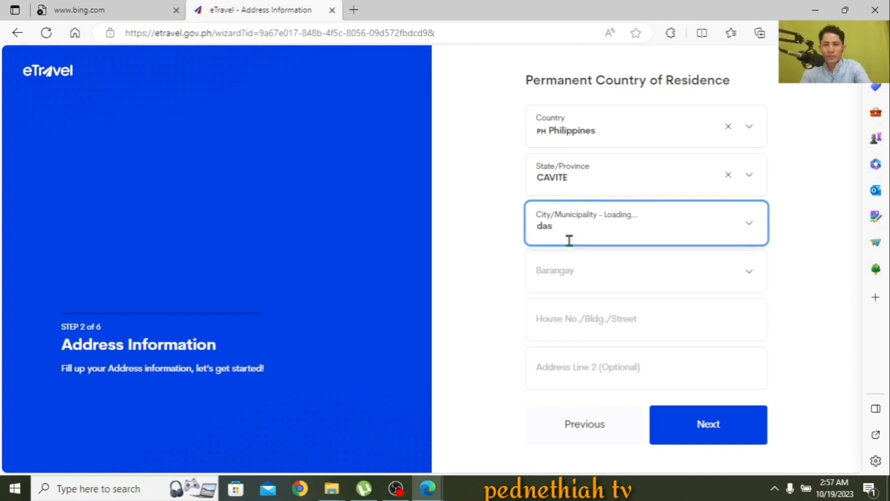
left_click(580, 264)
left_click(566, 274)
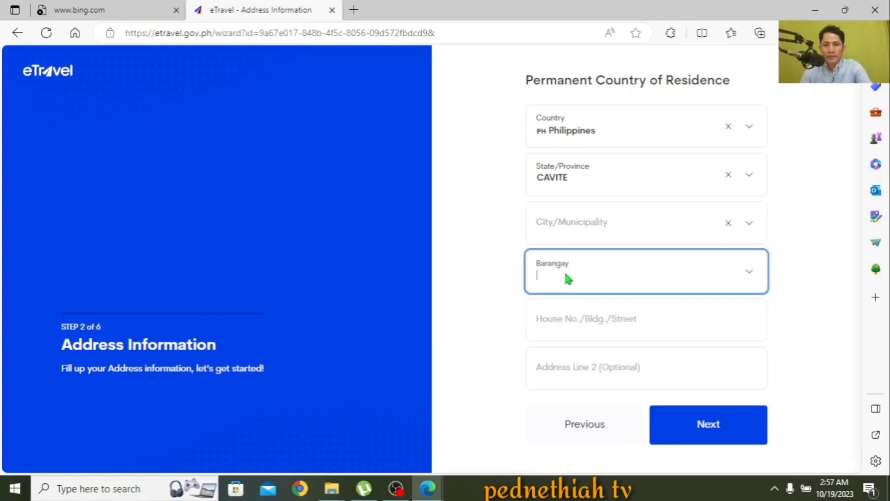
type("sal")
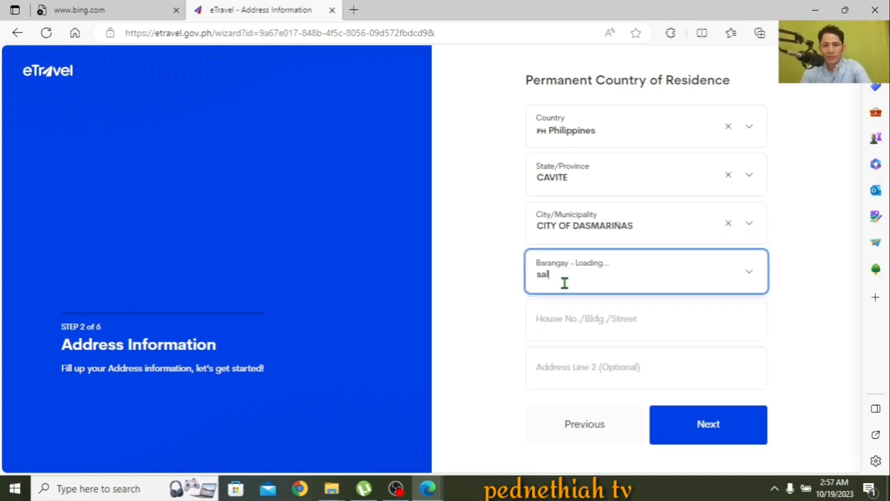
left_click(566, 310)
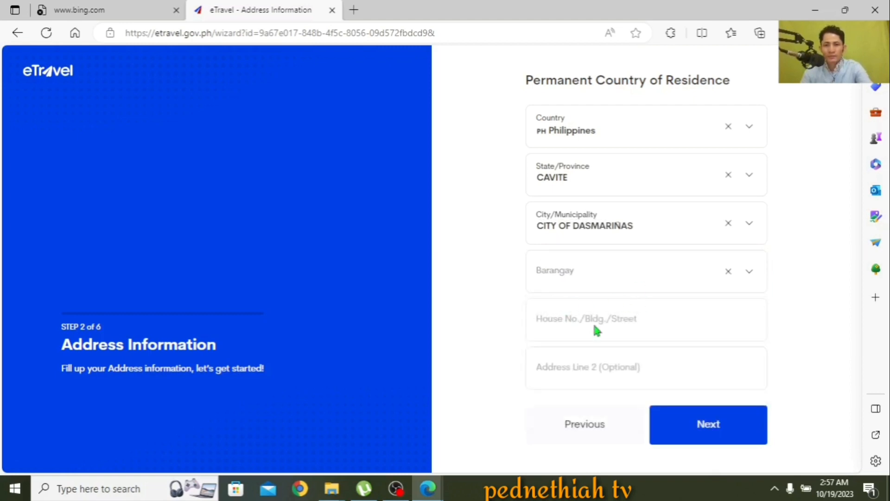
Enter the house number, lengthen it to five digits after the error, and submit the address
left_click(570, 330)
type("1234")
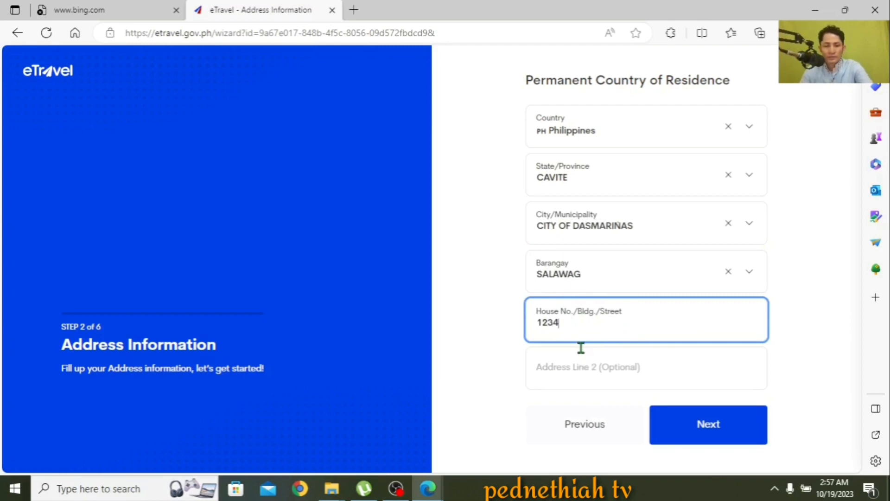
left_click(582, 381)
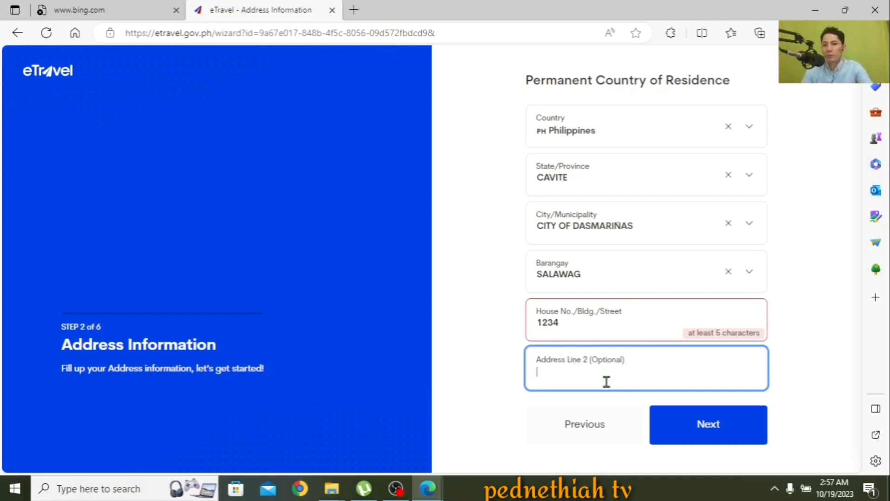
left_click(710, 431)
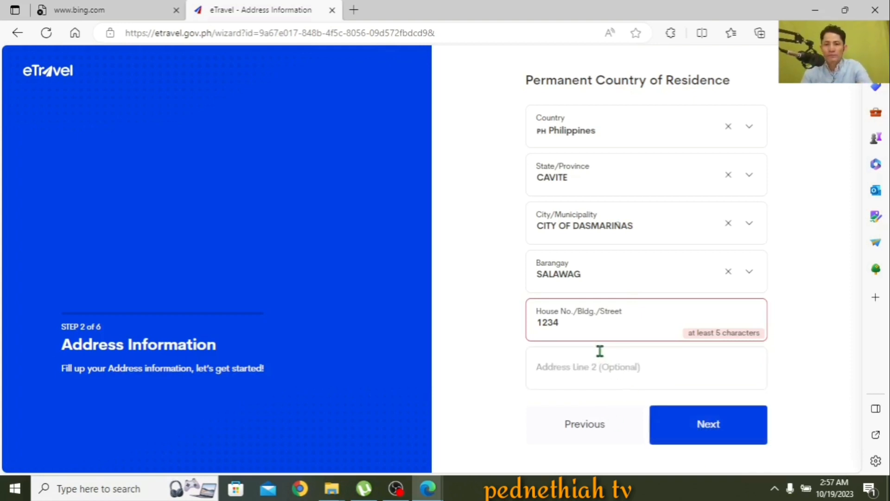
left_click(585, 327)
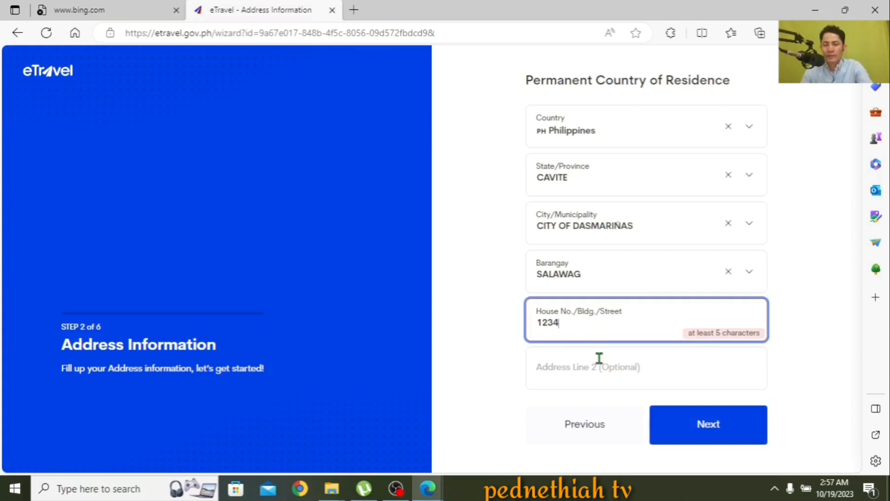
type("2")
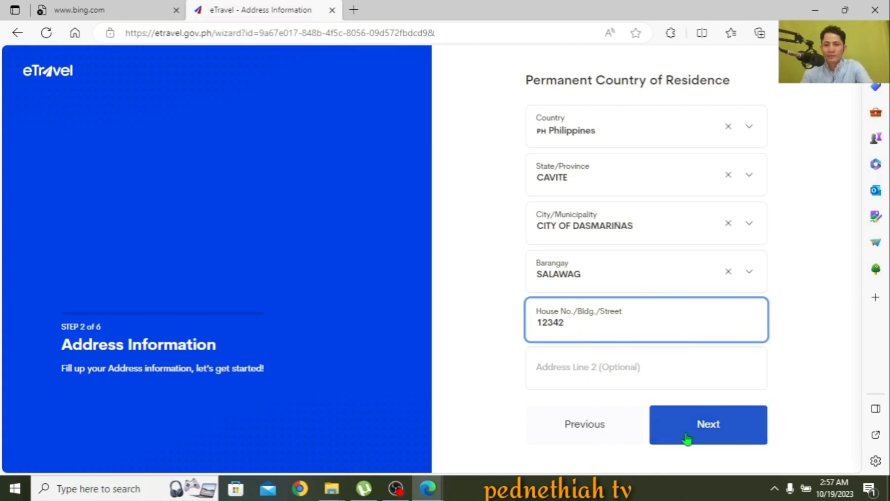
left_click(709, 434)
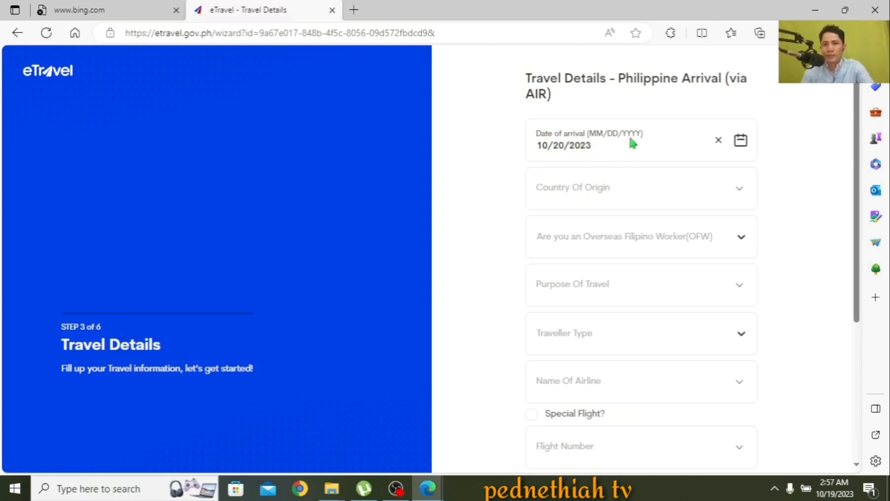
Set Oman as country of origin, OFW status YES and LANDBASE classification
left_click(740, 199)
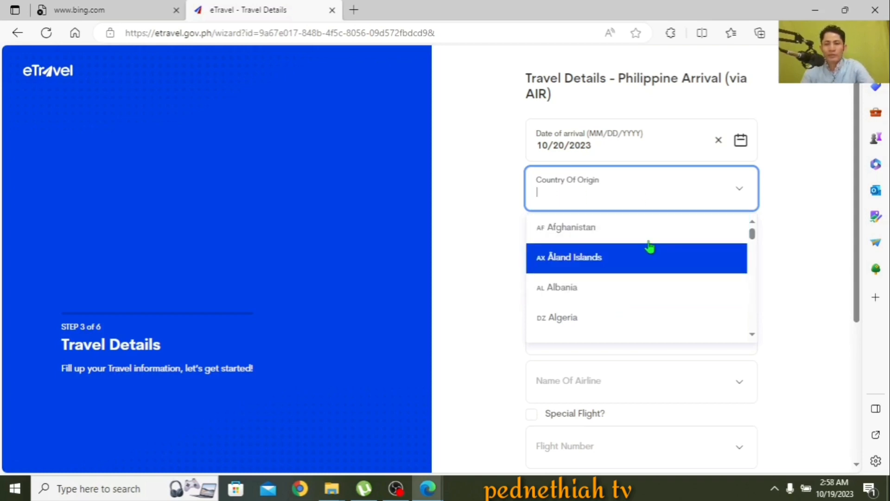
type("o")
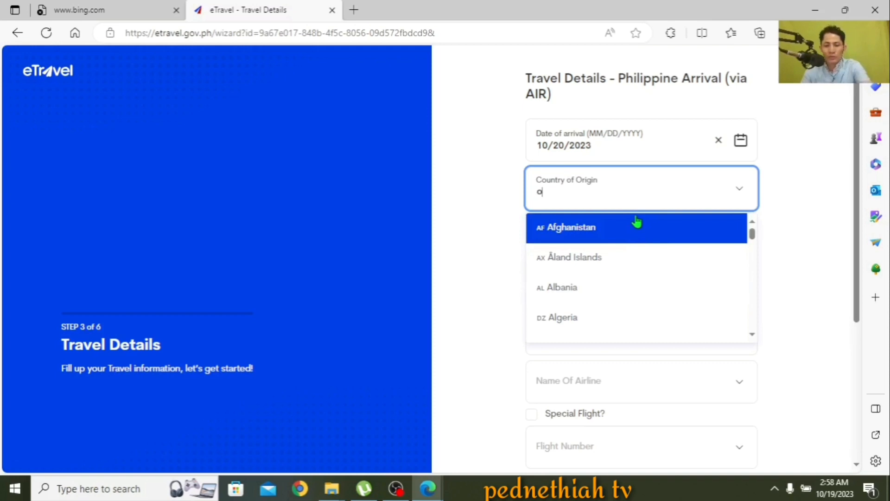
type("mm")
key("BackSpace")
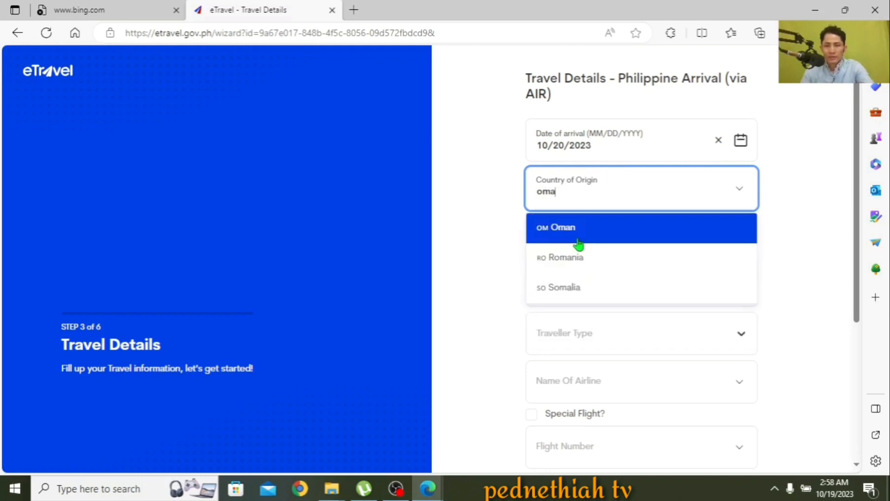
left_click(574, 237)
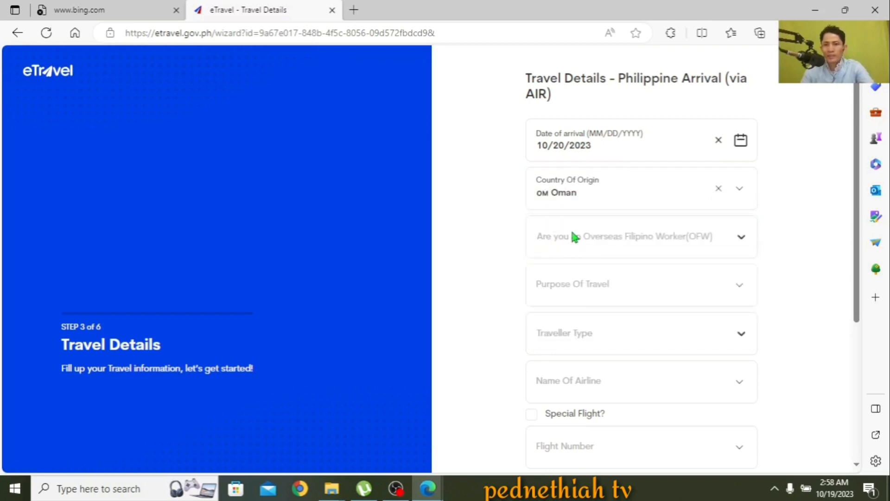
left_click(741, 236)
left_click(574, 277)
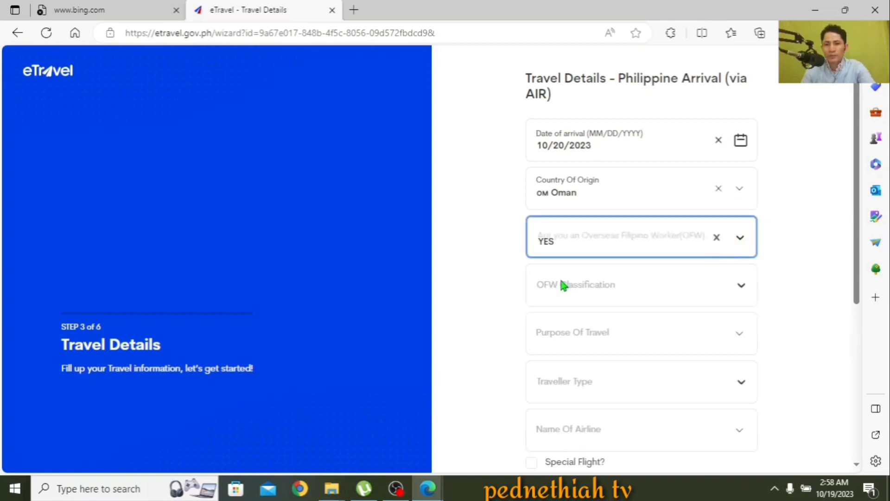
left_click(742, 287)
left_click(605, 325)
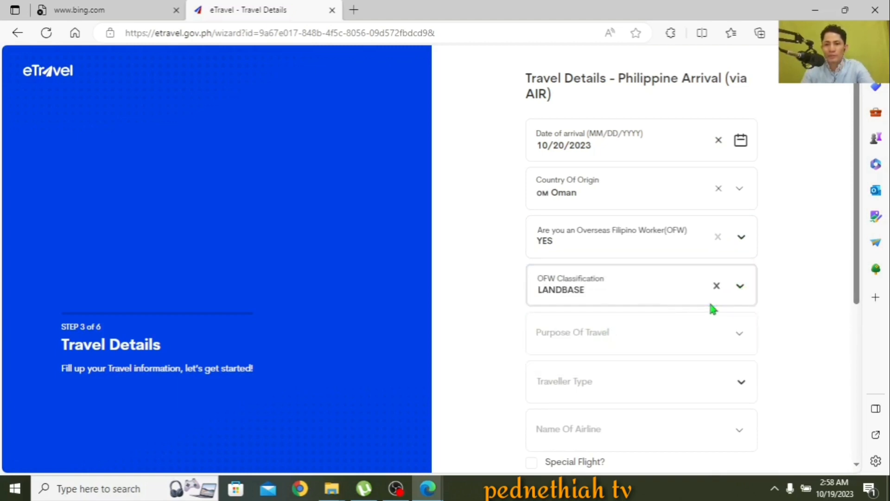
Choose Others as the purpose of travel
left_click(737, 340)
scroll(621, 408, "down", 2)
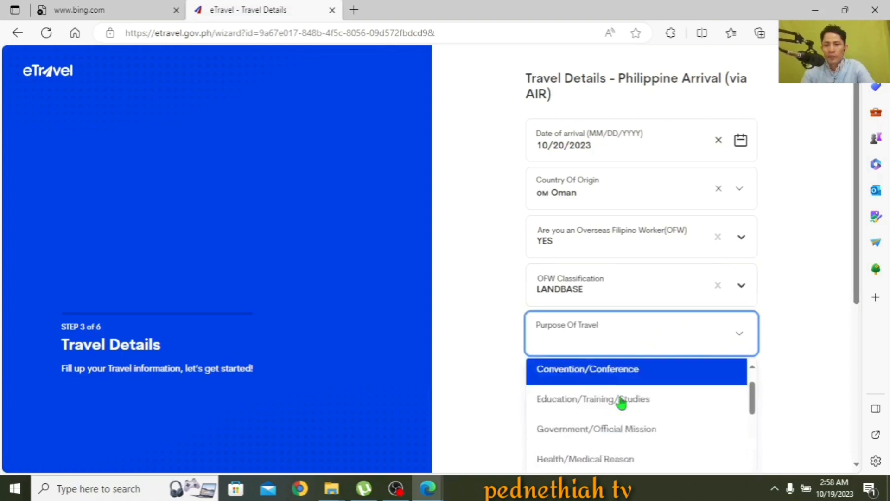
scroll(607, 415, "down", 2)
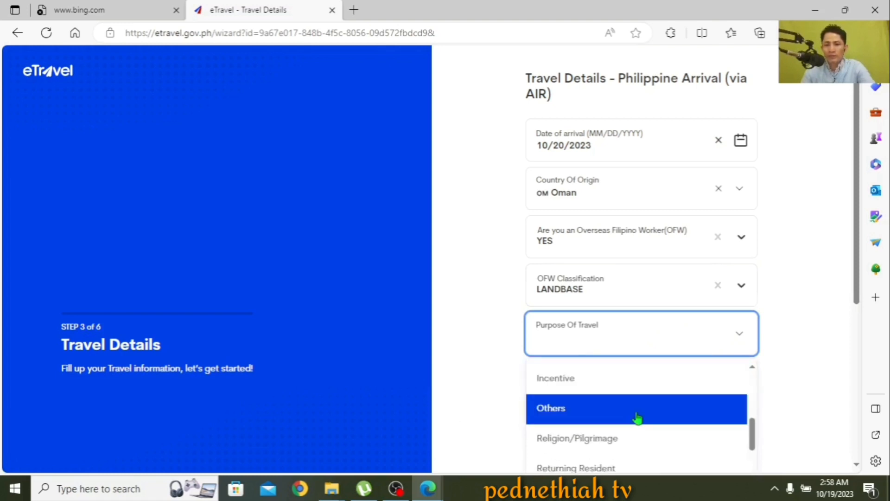
left_click(570, 416)
left_click(570, 416)
Mark the traveller as an AIRCRAFT PASSENGER on Emirates Airlines
scroll(586, 355, "down", 4)
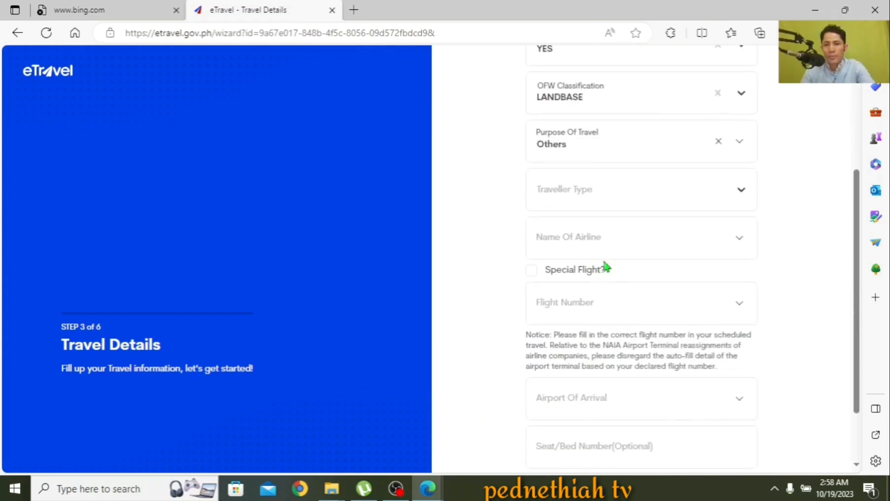
left_click(743, 195)
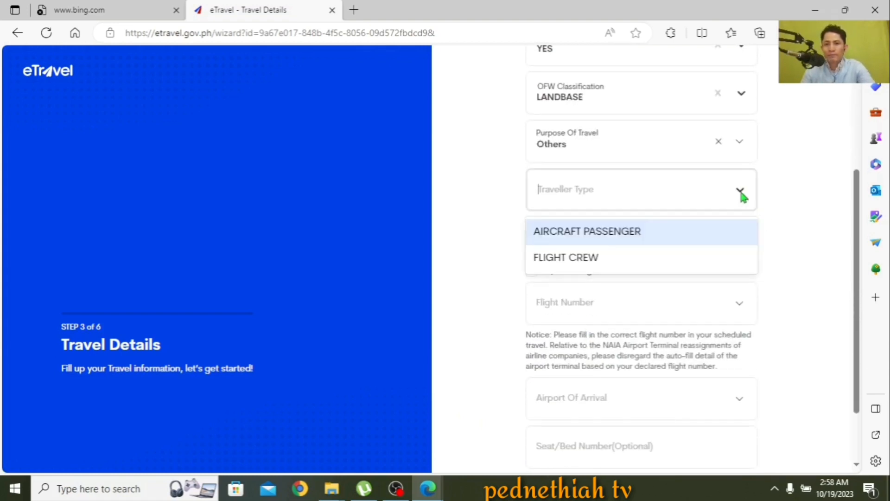
left_click(556, 234)
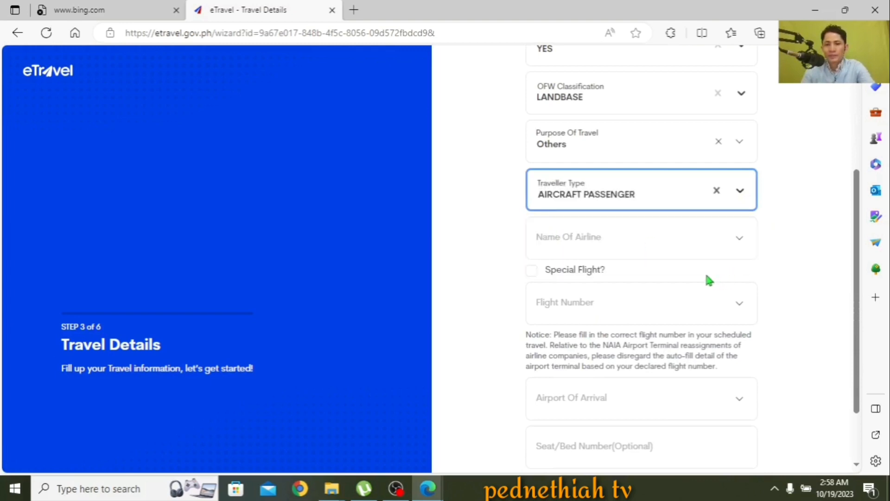
left_click(742, 240)
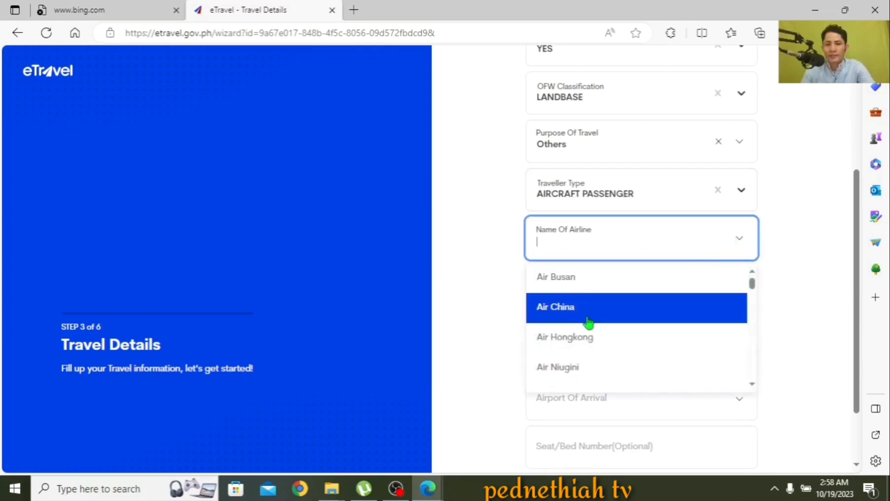
scroll(599, 342, "down", 3)
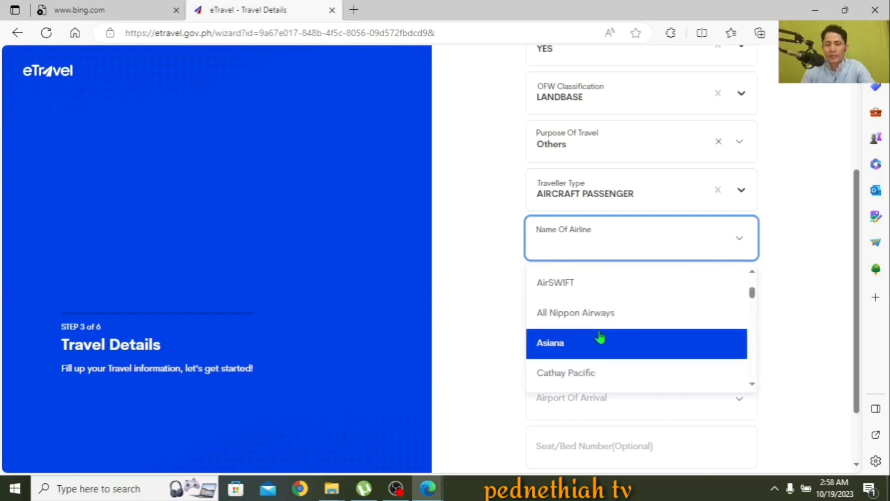
scroll(600, 341, "down", 2)
scroll(613, 360, "down", 3)
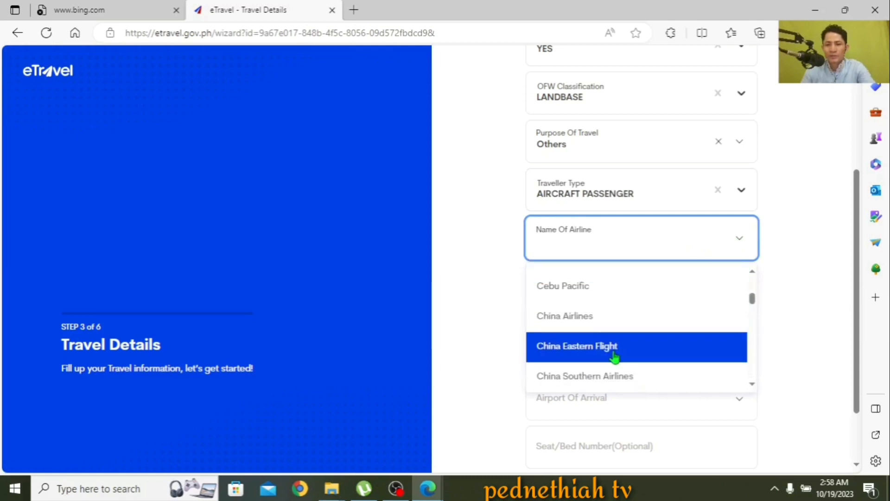
left_click(570, 350)
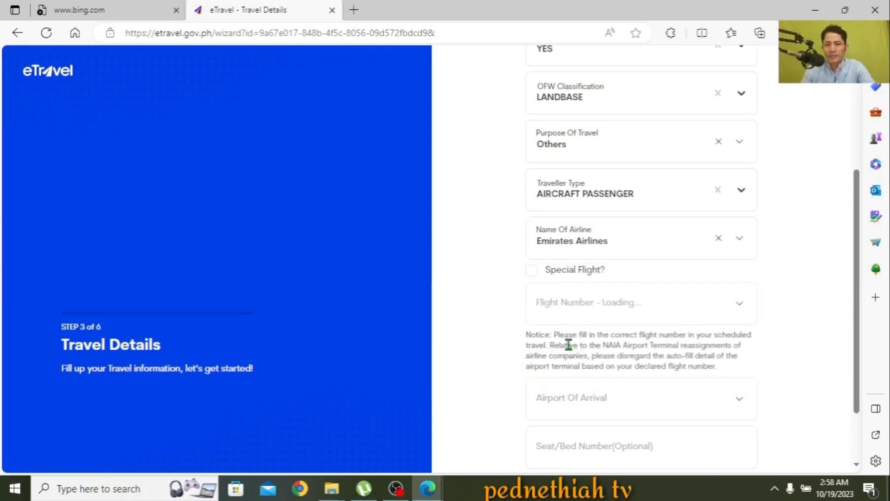
Select flight EK332, keep Ninoy Aquino International Airport T3, and submit the travel details
left_click(740, 307)
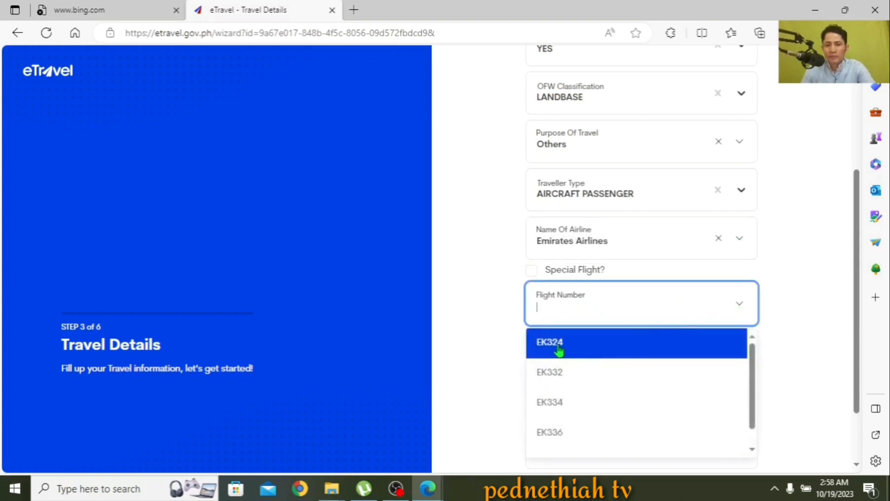
left_click(558, 376)
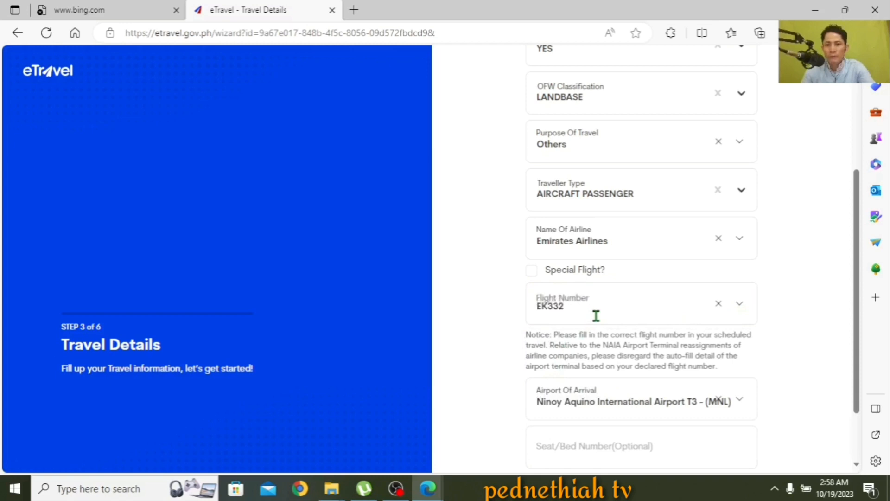
scroll(602, 313, "down", 2)
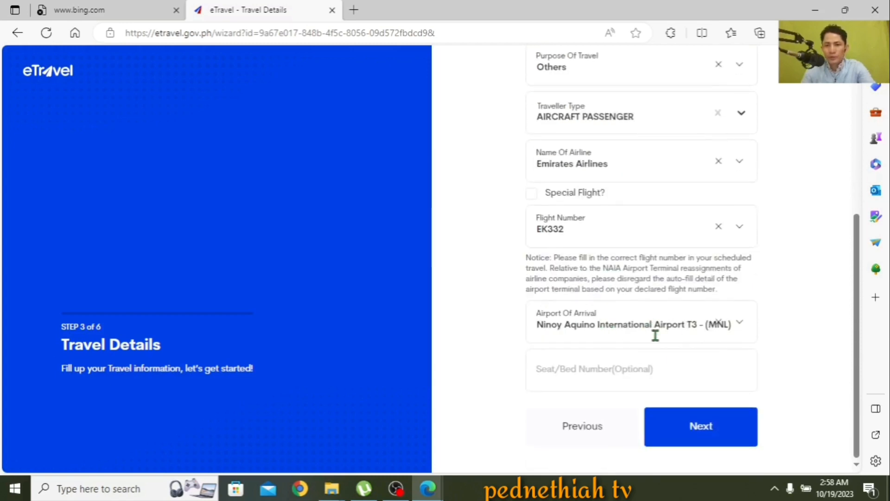
left_click(742, 326)
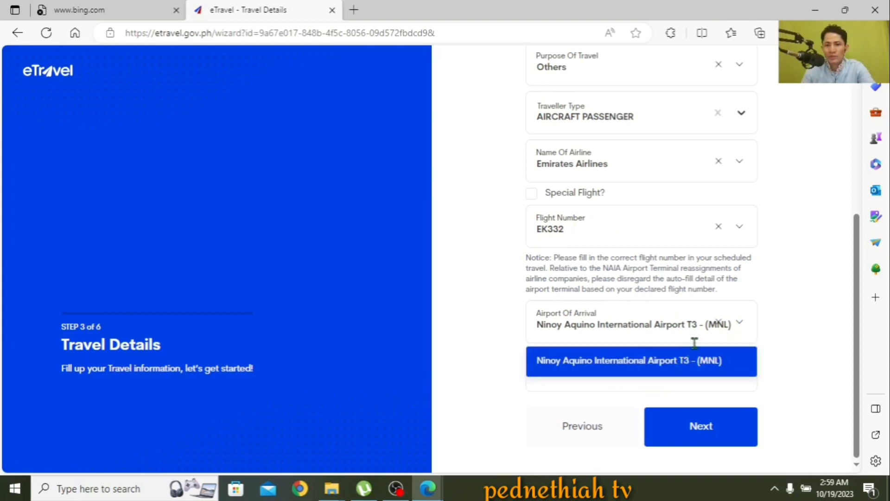
left_click(673, 369)
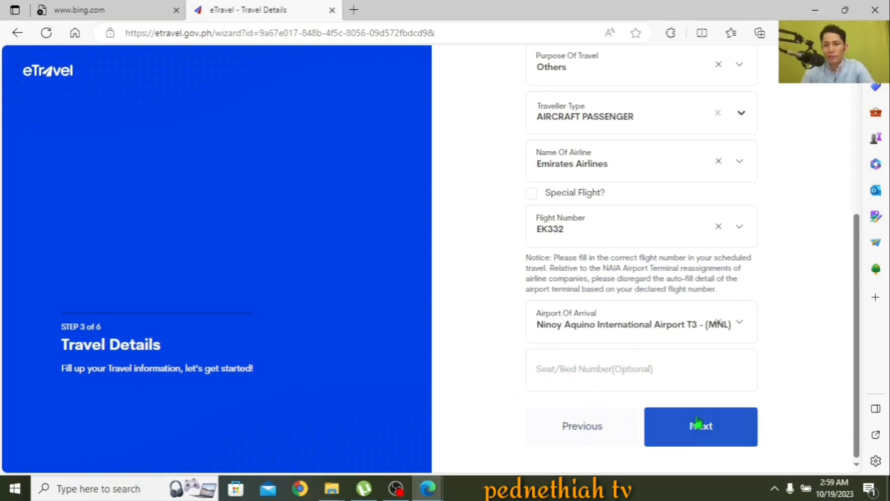
left_click(696, 432)
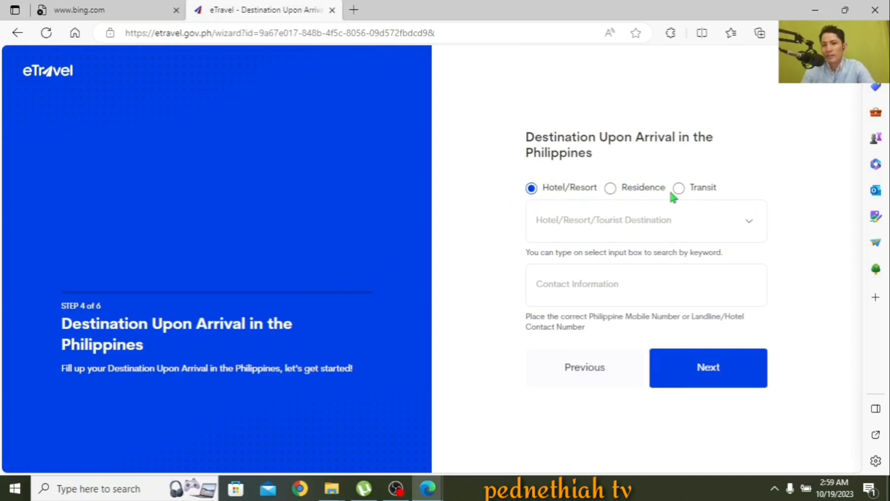
Choose Residence and reuse the permanent country of residence address, add the contact mobile number, and continue
left_click(611, 187)
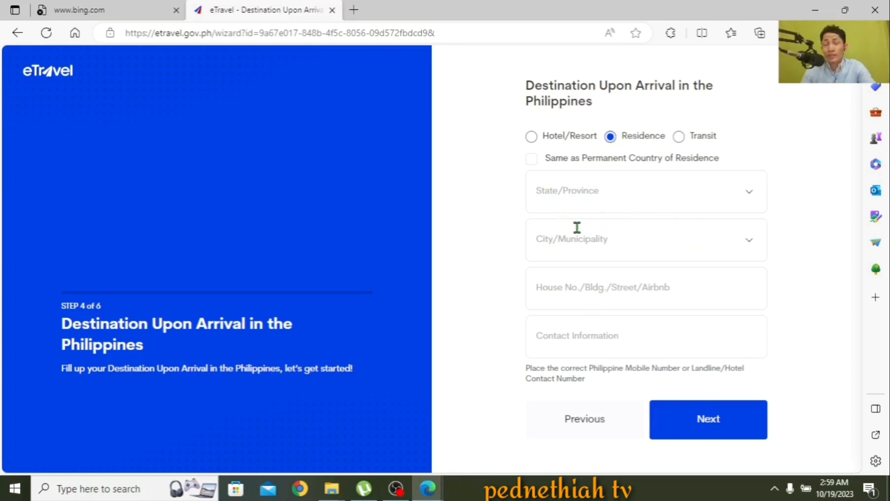
left_click(532, 160)
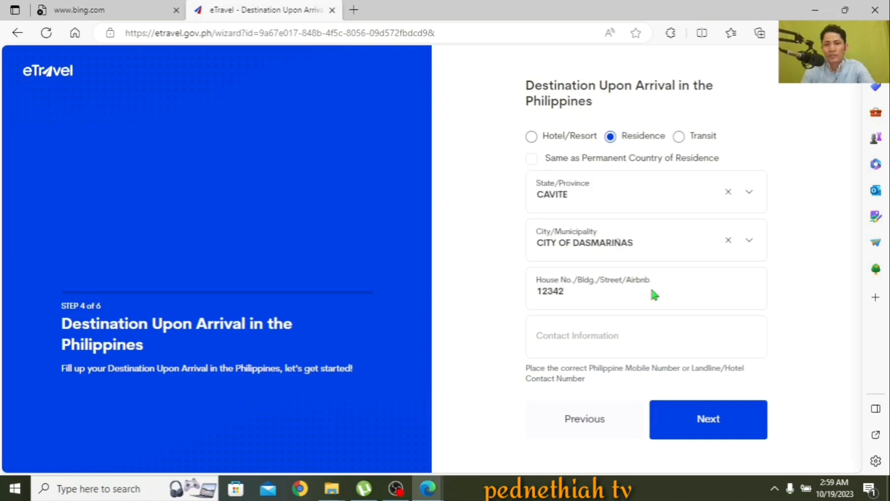
left_click(549, 346)
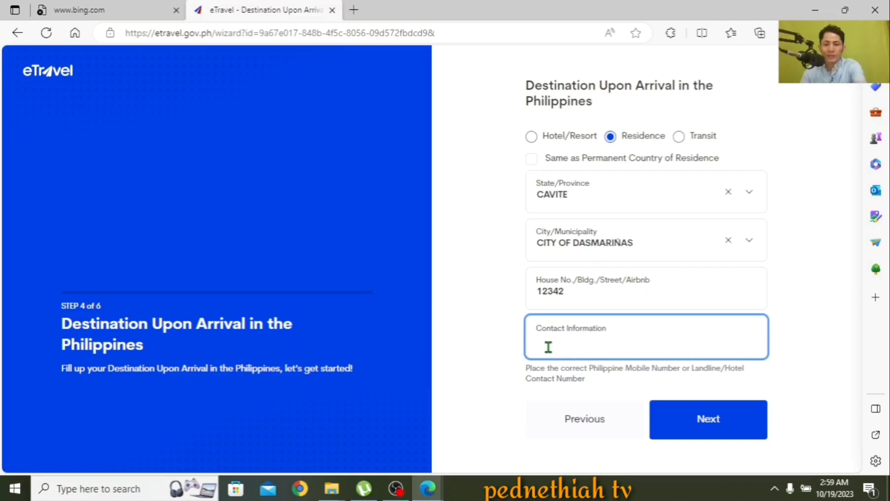
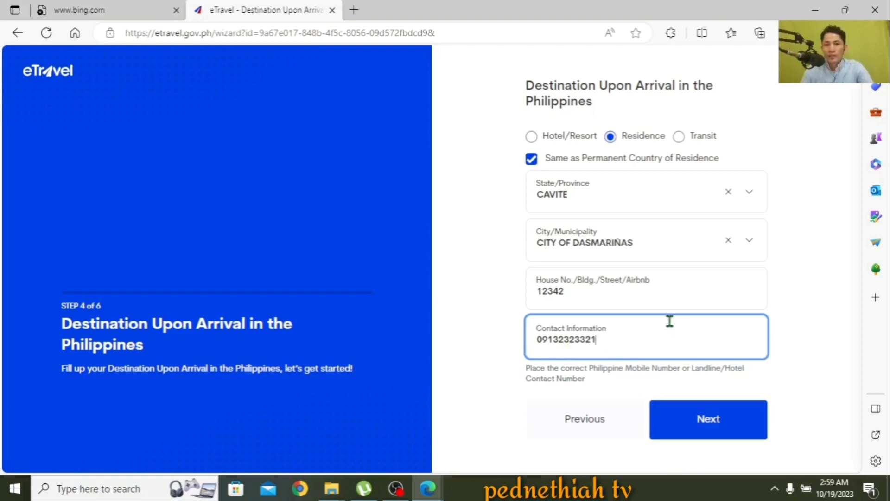
left_click(708, 421)
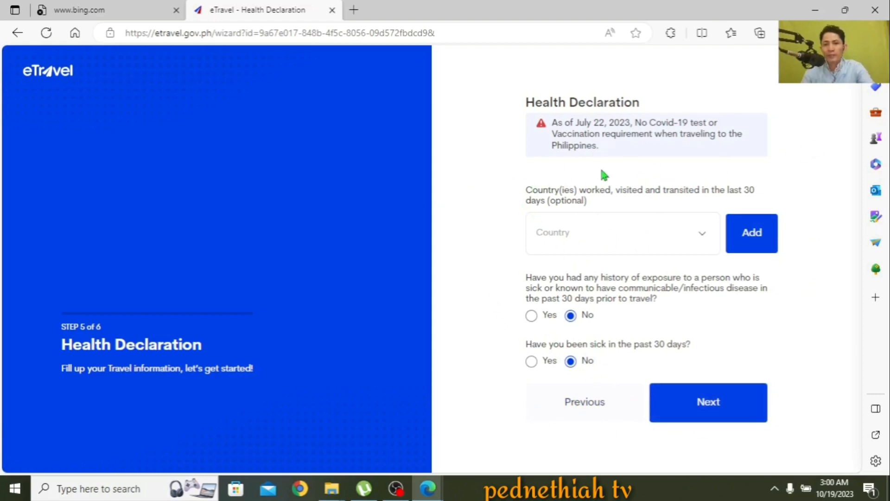
Keep both health declaration questions answered No and continue to the Summary
left_click(706, 407)
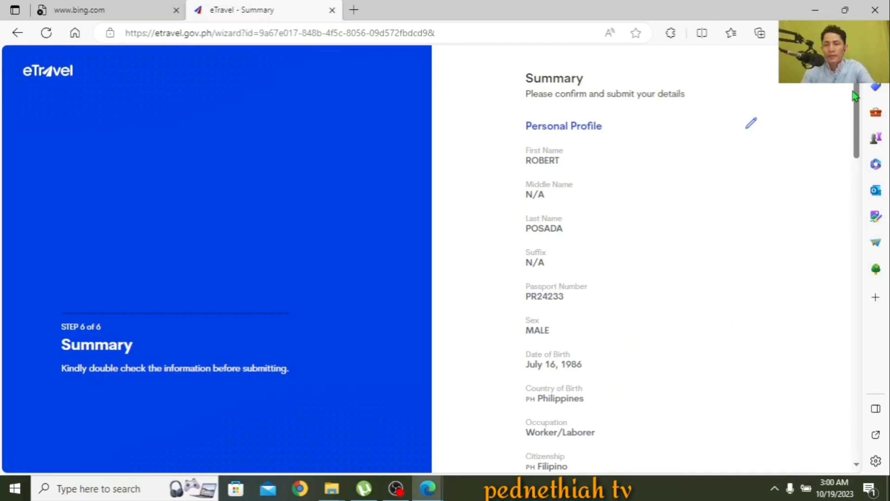
Scroll through the Summary details down to the health declaration and Submit button
scroll(857, 116, "down", 2)
left_click_drag(857, 116, 829, 405)
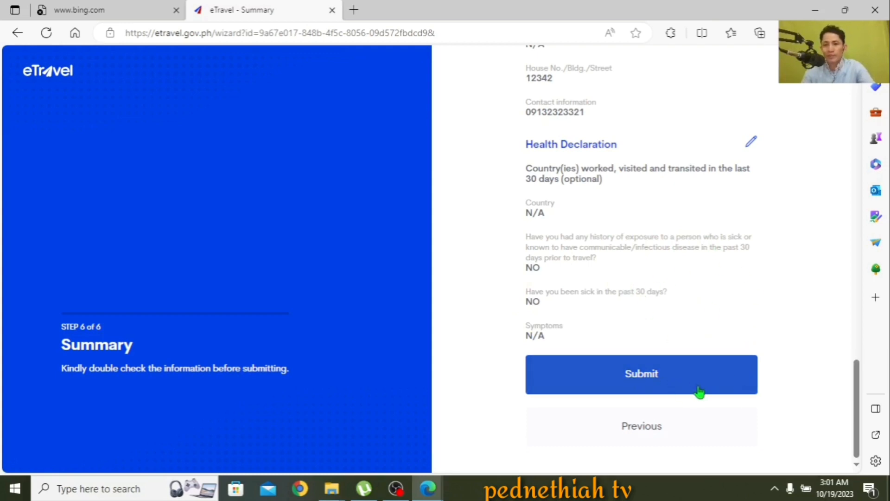
Submit the declaration, copy the QR code's reference number, and open a new browser tab
left_click(629, 383)
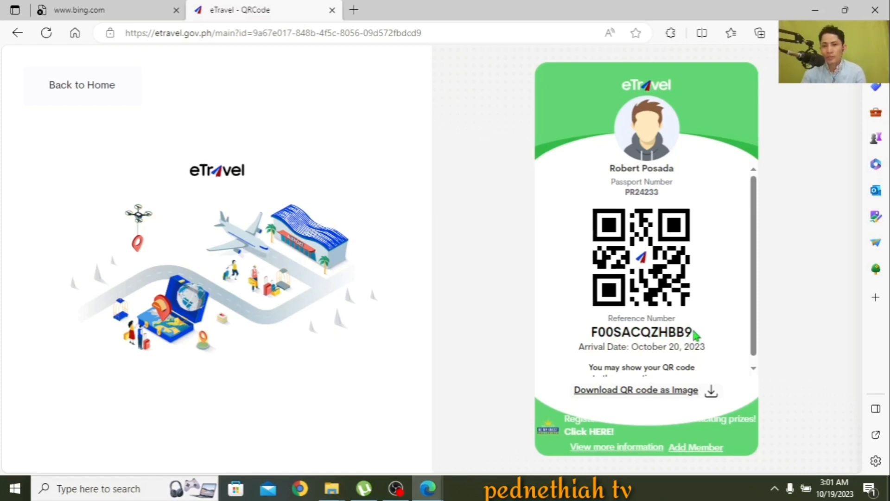
left_click_drag(694, 335, 592, 334)
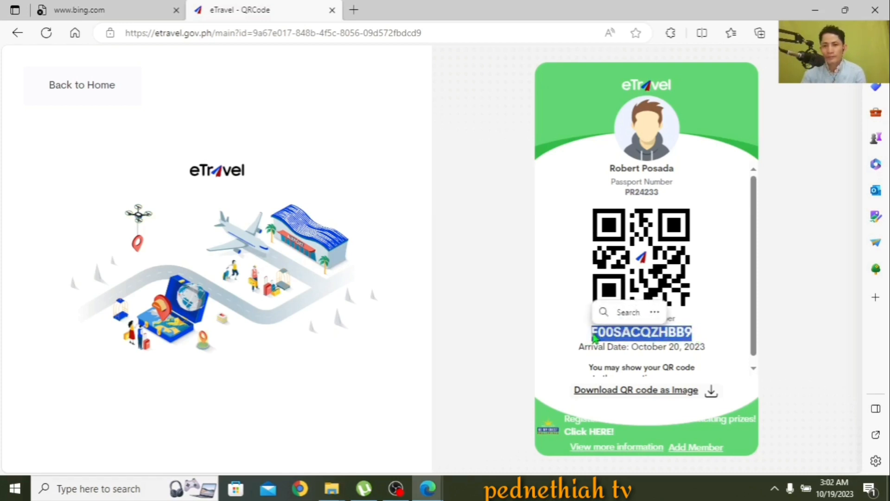
right_click(601, 334)
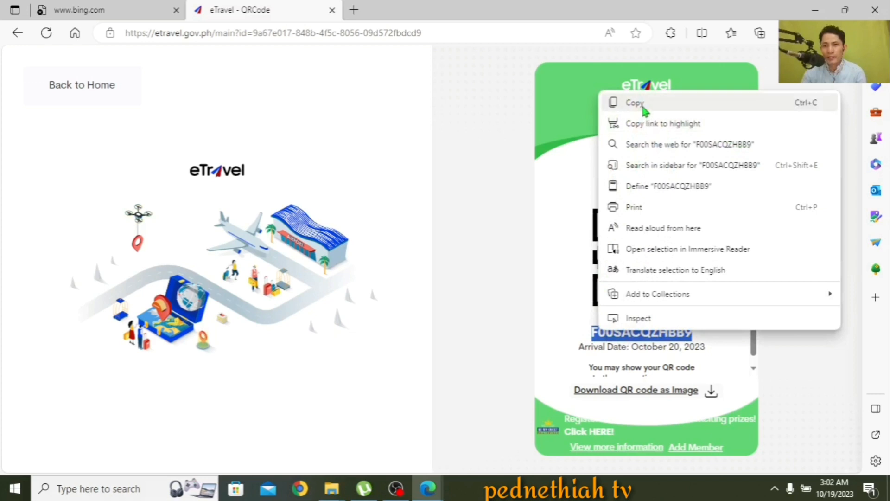
left_click(621, 103)
left_click(354, 10)
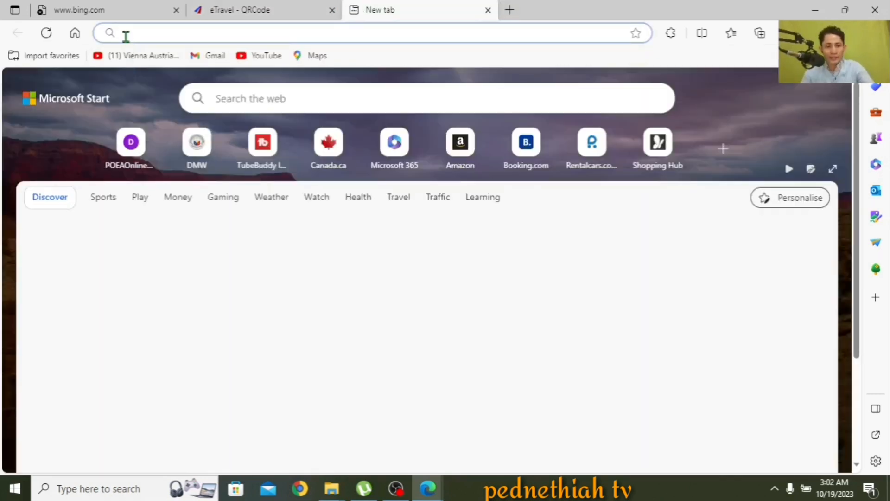
Load the eTravel site and follow the 'Have a previous registration? Click here' link
type("etravel.gov.ph")
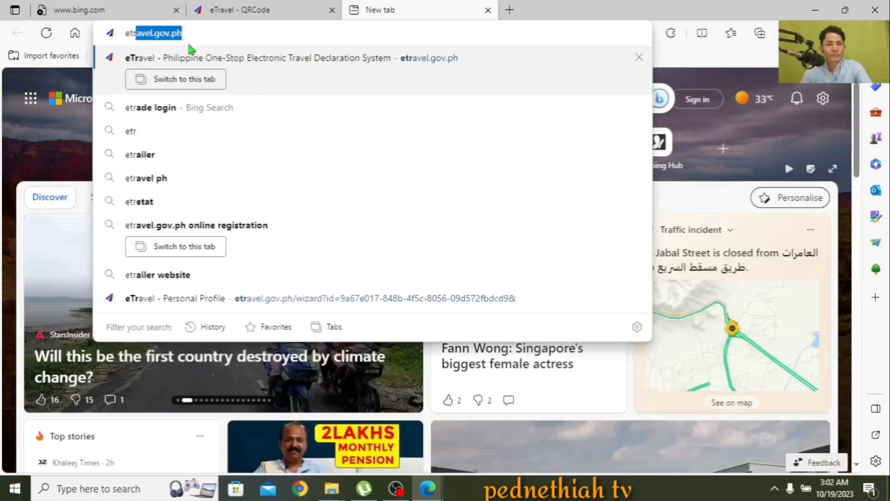
key("Return")
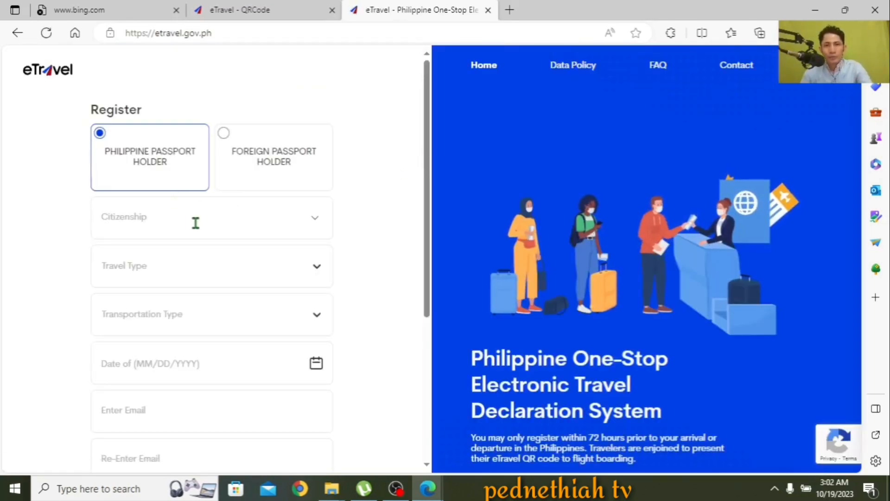
scroll(190, 209, "down", 4)
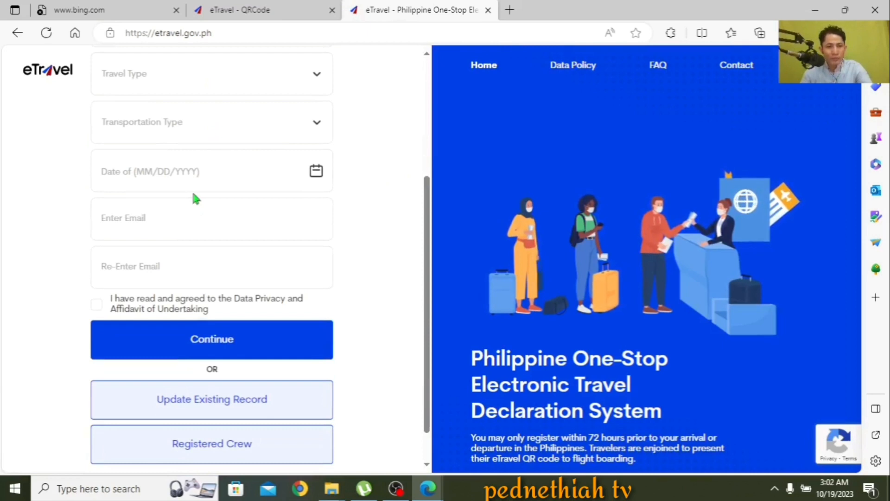
scroll(193, 195, "down", 1)
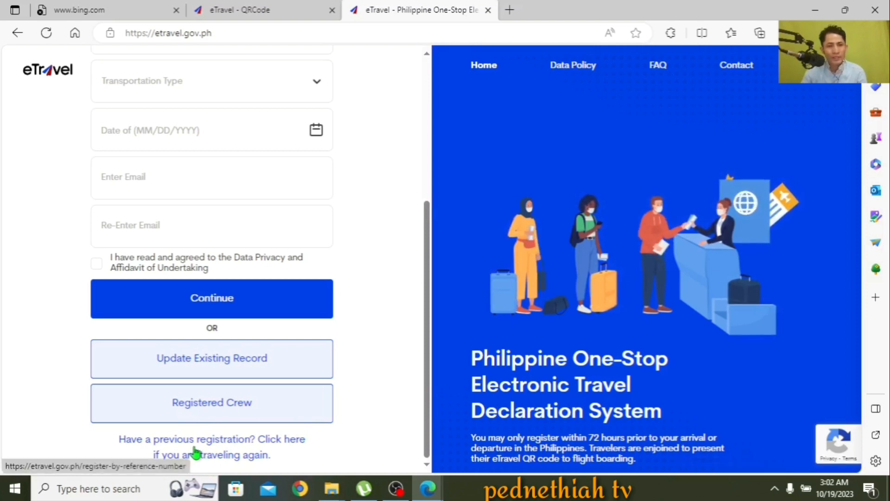
scroll(187, 438, "up", 5)
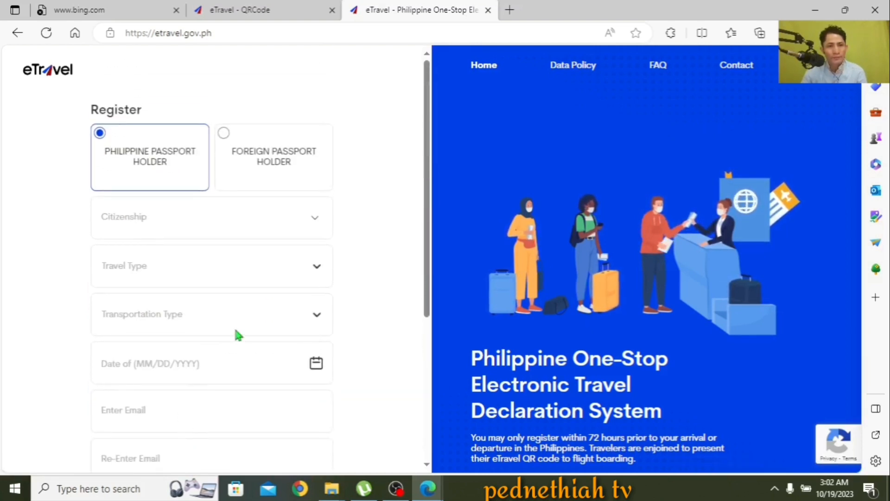
scroll(218, 347, "down", 5)
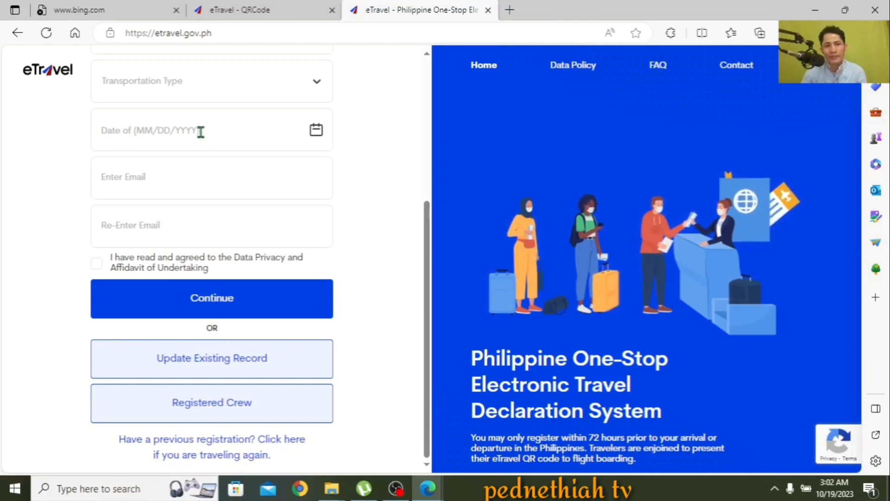
scroll(153, 136, "up", 4)
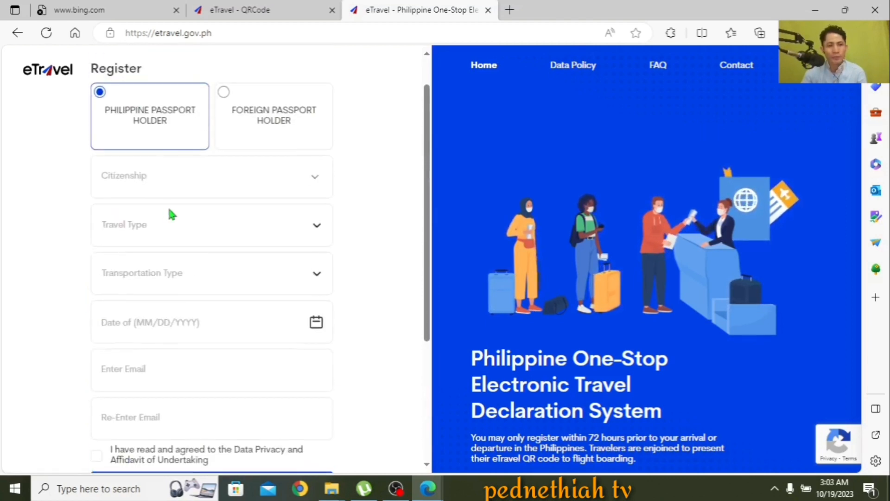
scroll(173, 212, "down", 4)
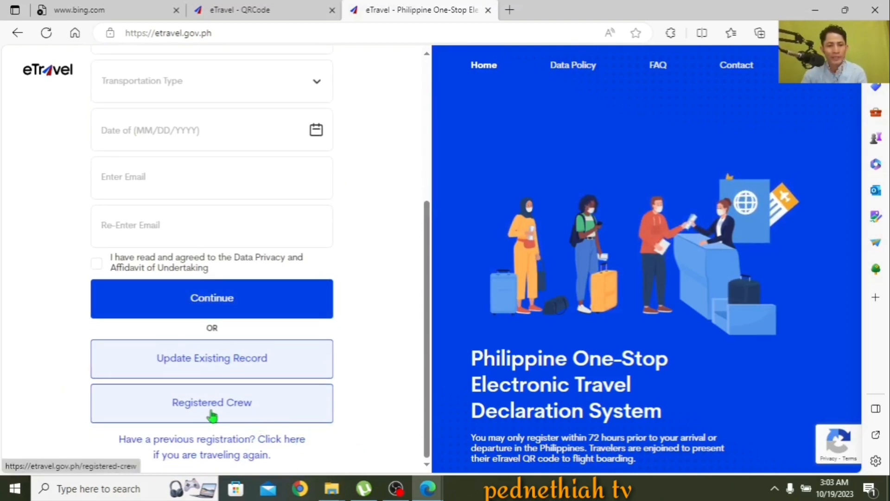
left_click(273, 443)
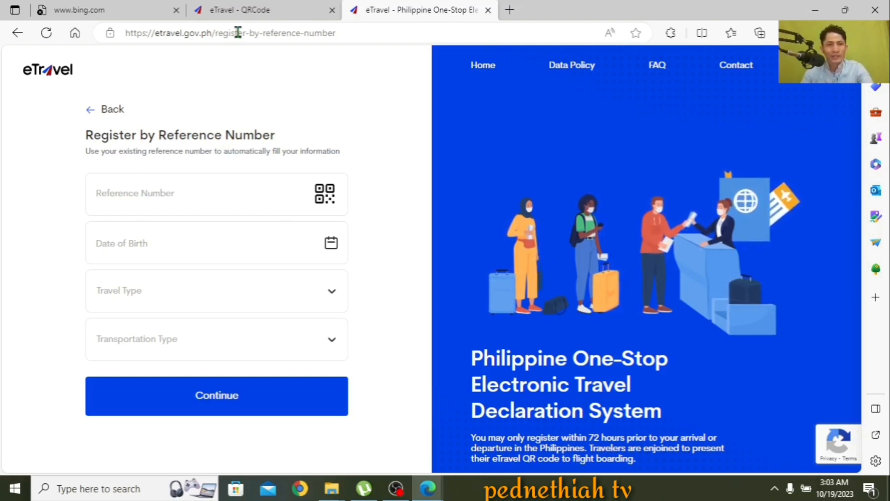
Paste the copied QR reference number into the Reference Number field
left_click(239, 16)
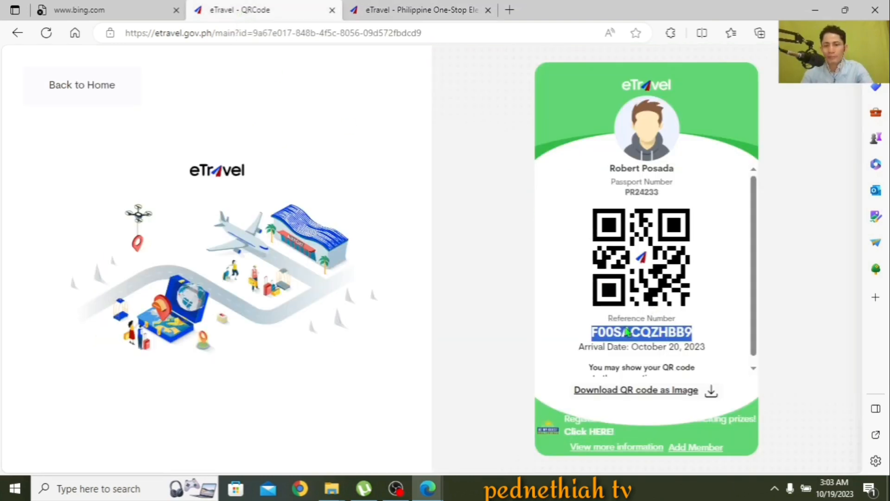
left_click(407, 11)
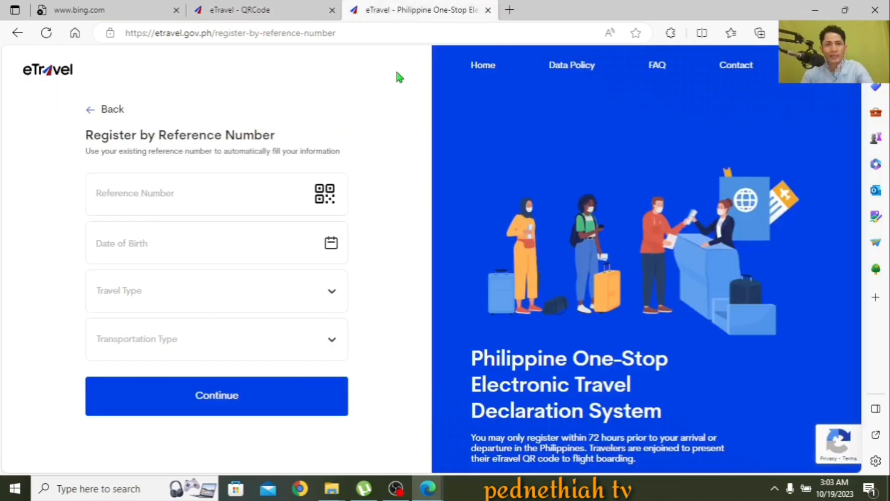
left_click(116, 197)
right_click(113, 194)
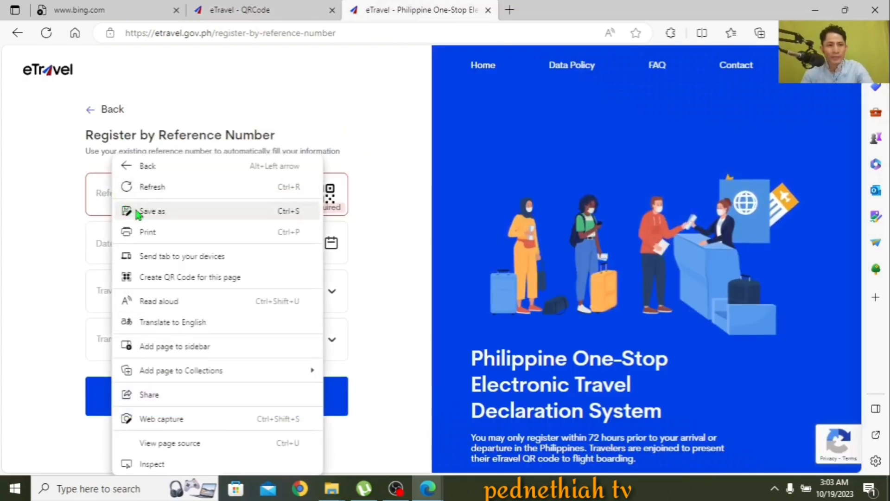
left_click(104, 193)
right_click(105, 195)
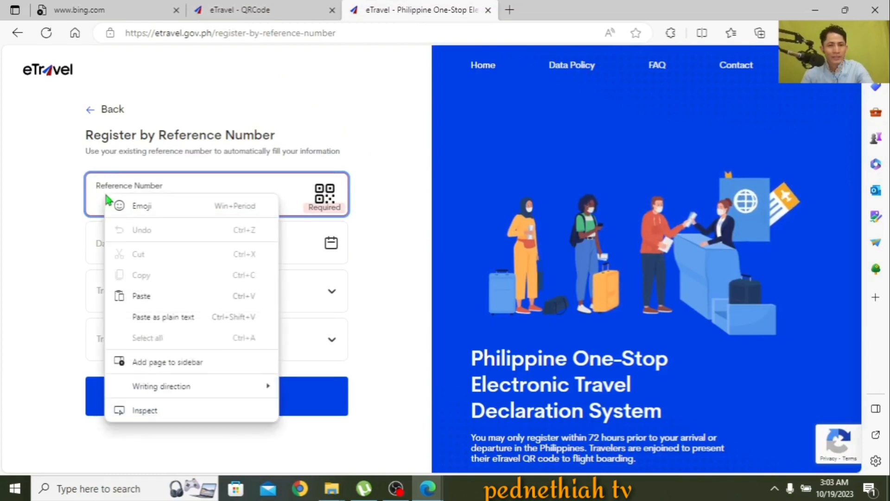
left_click(141, 296)
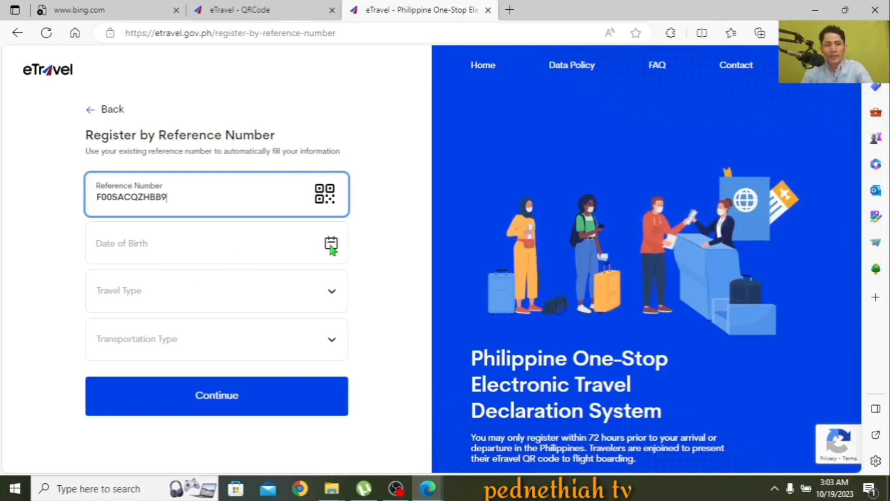
left_click(331, 246)
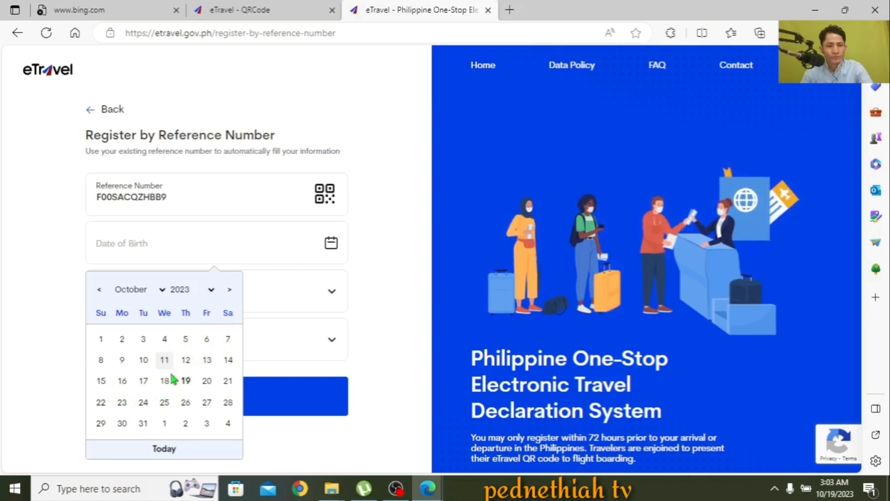
left_click(123, 381)
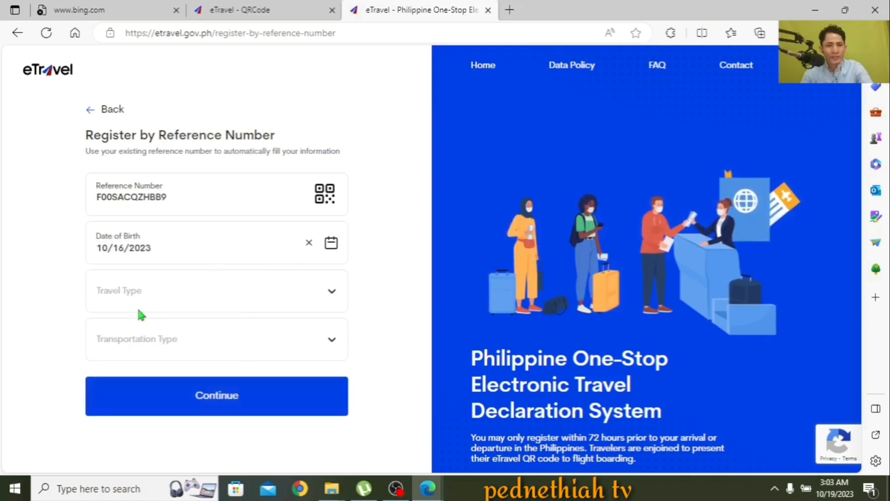
left_click(107, 249)
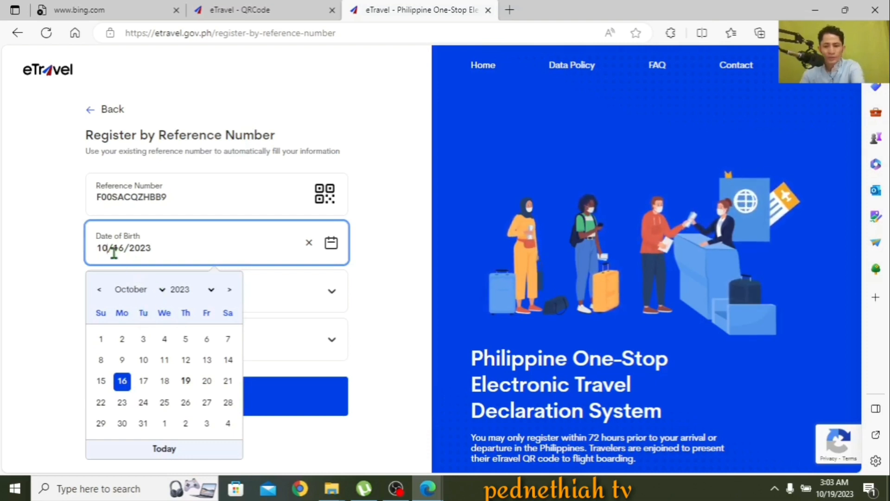
key("BackSpace")
key("BackSpace")
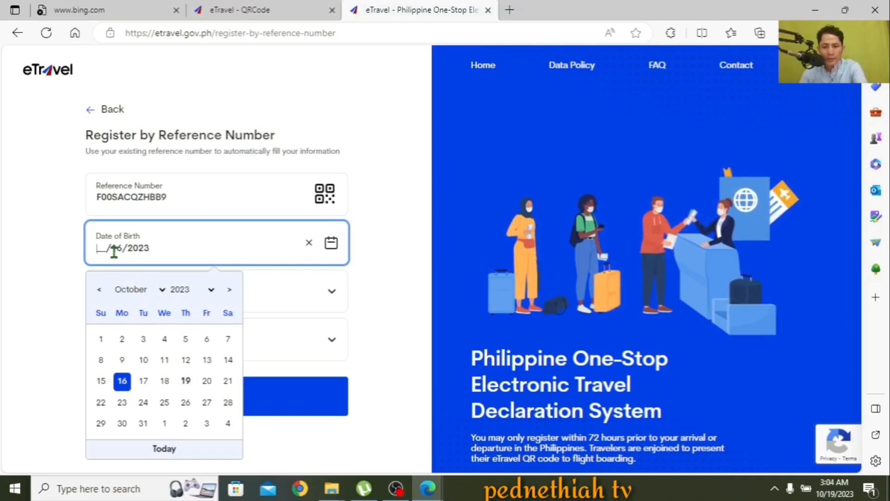
type("07")
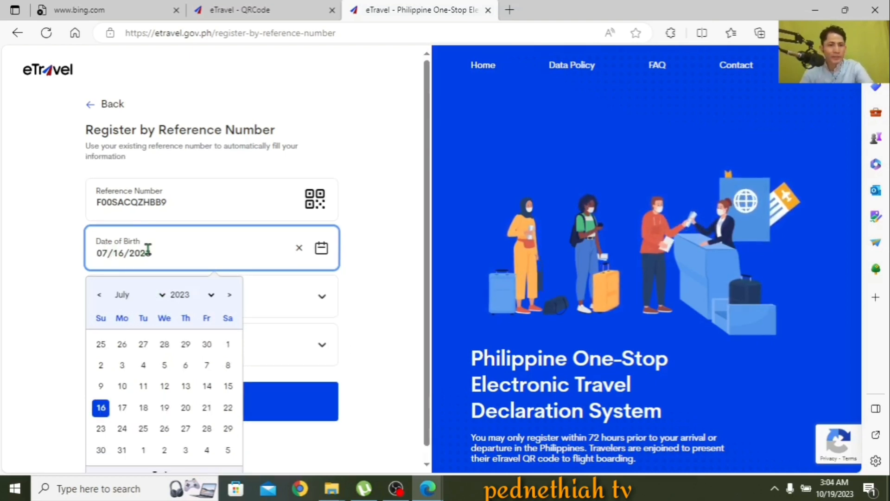
left_click(154, 254)
key("BackSpace")
key("BackSpace")
key("BackSpace")
key("BackSpace")
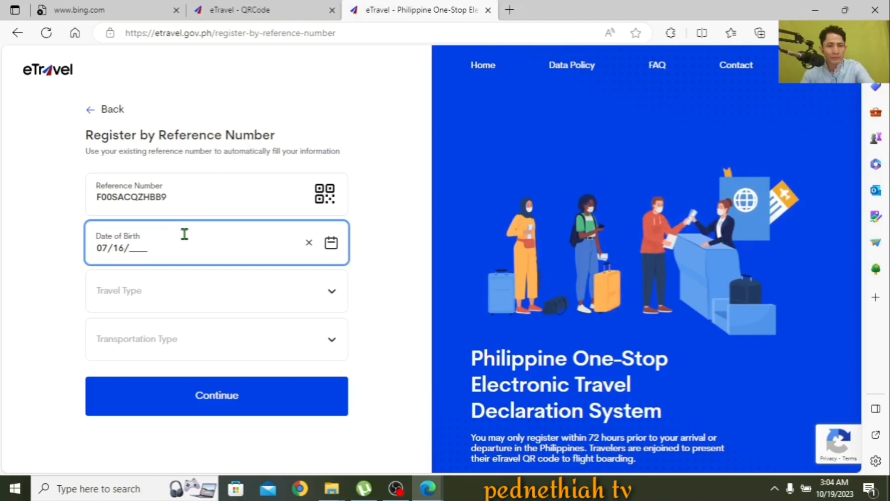
type("1986")
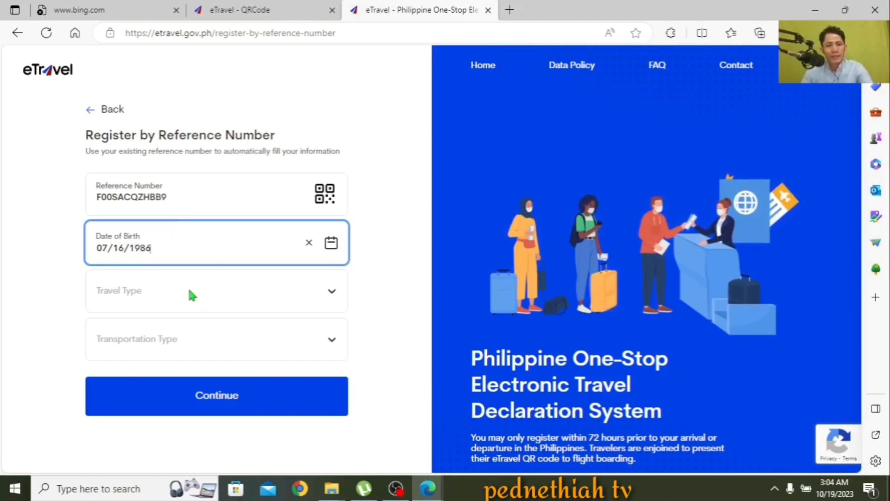
left_click(332, 295)
left_click(171, 365)
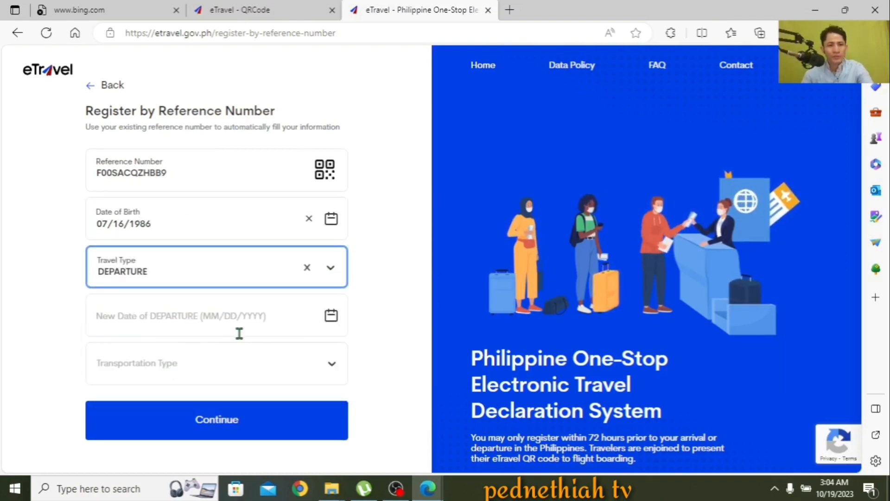
Set departure date 10/23/2023 and transportation AIR, then submit the reference-number form
left_click(331, 320)
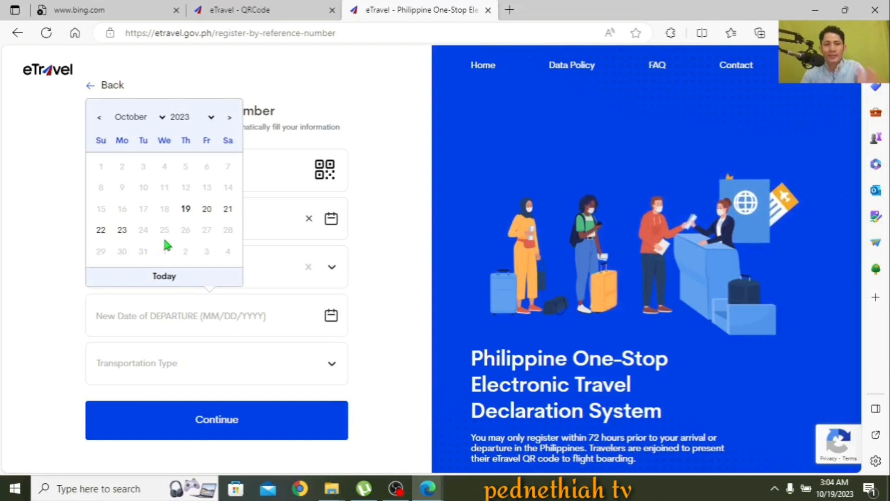
left_click(123, 231)
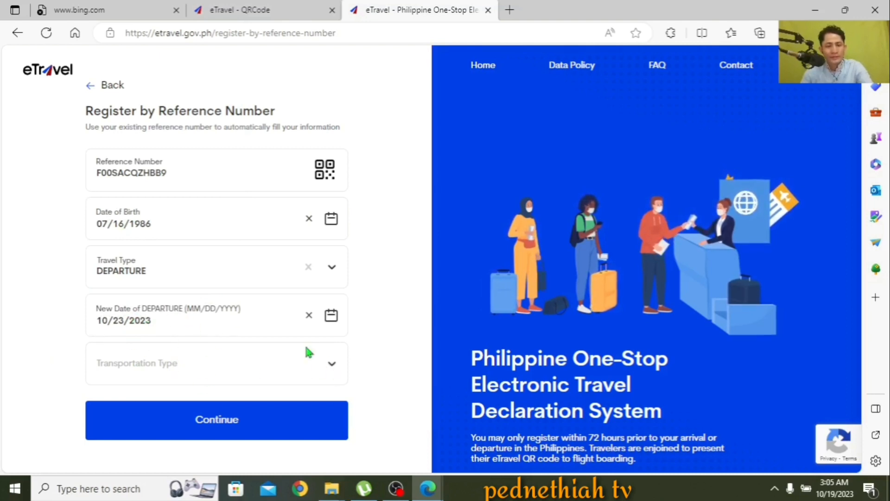
left_click(332, 368)
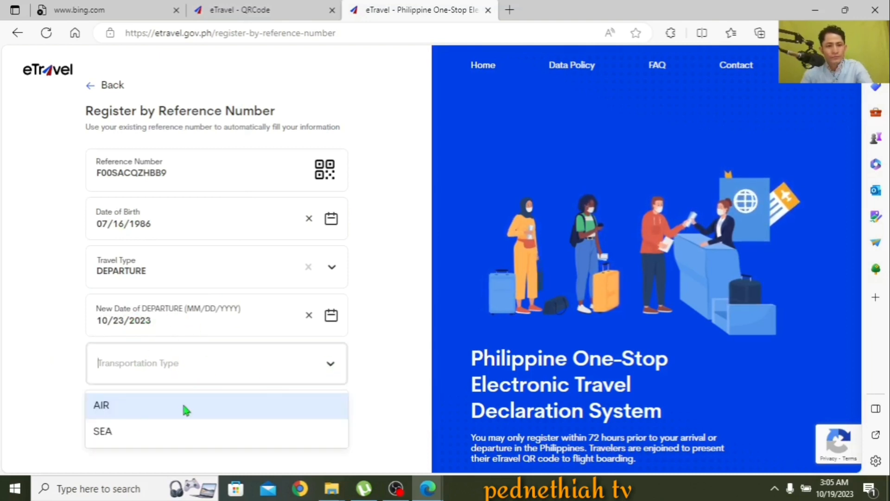
left_click(111, 410)
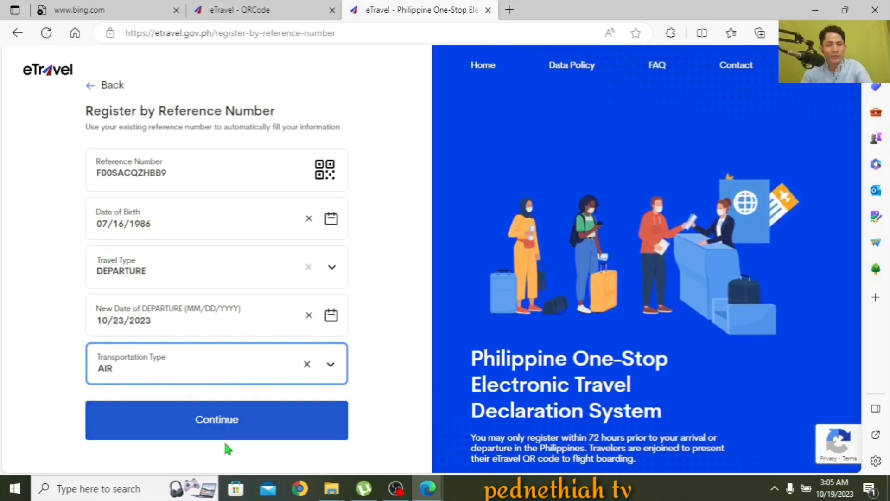
left_click(212, 426)
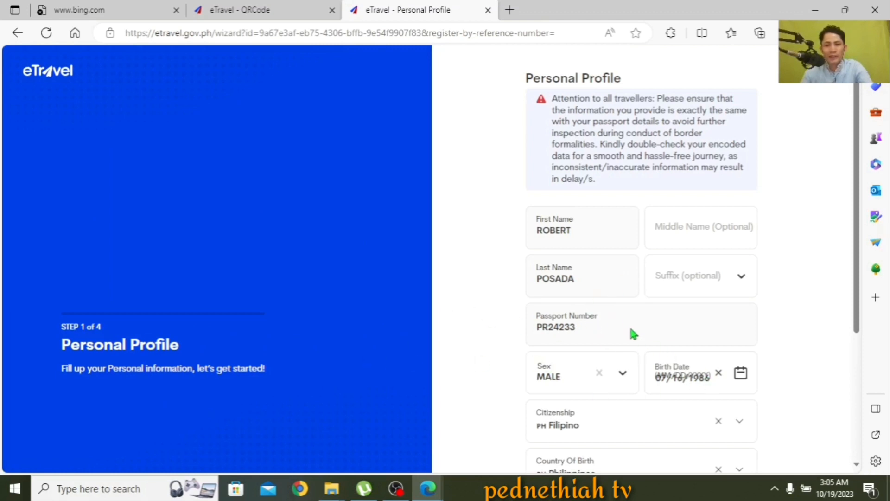
Accept the prefilled Personal Profile and Address Information pages without changes
scroll(513, 297, "down", 5)
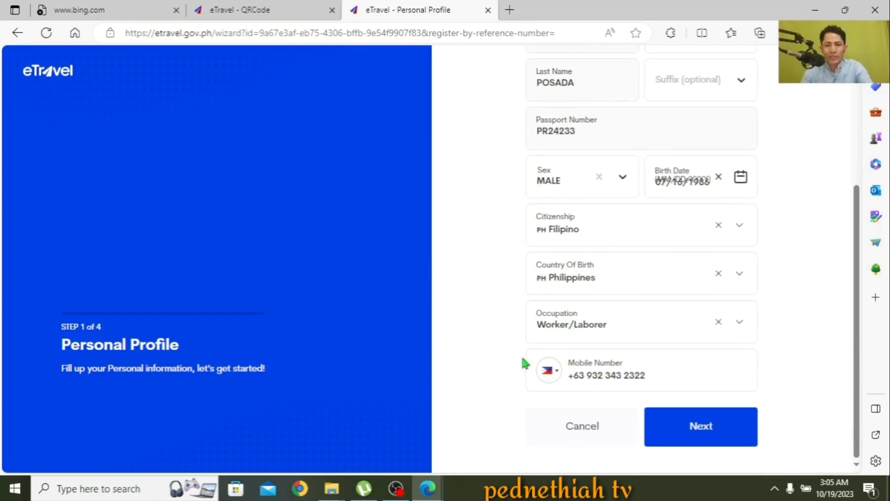
scroll(515, 259, "up", 5)
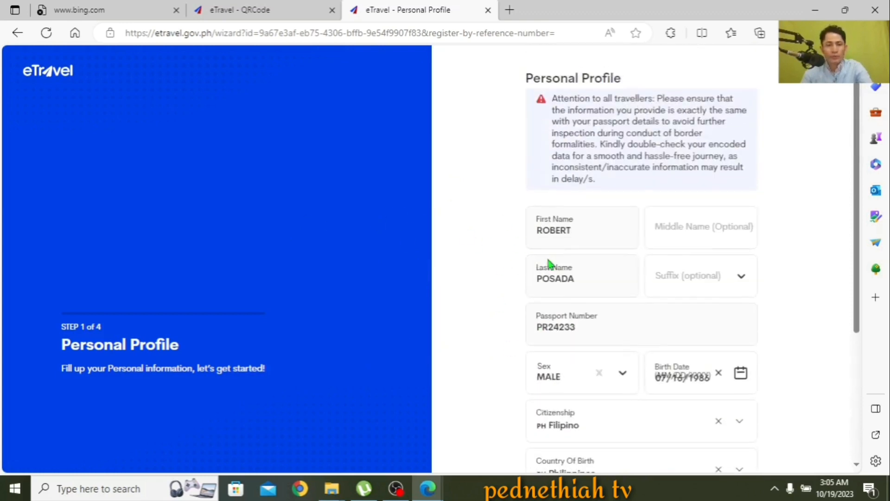
scroll(528, 231, "down", 5)
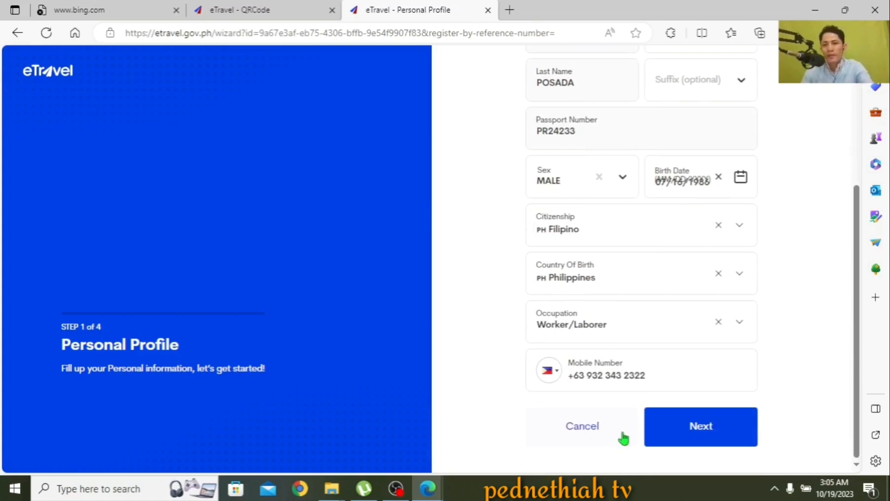
left_click(685, 435)
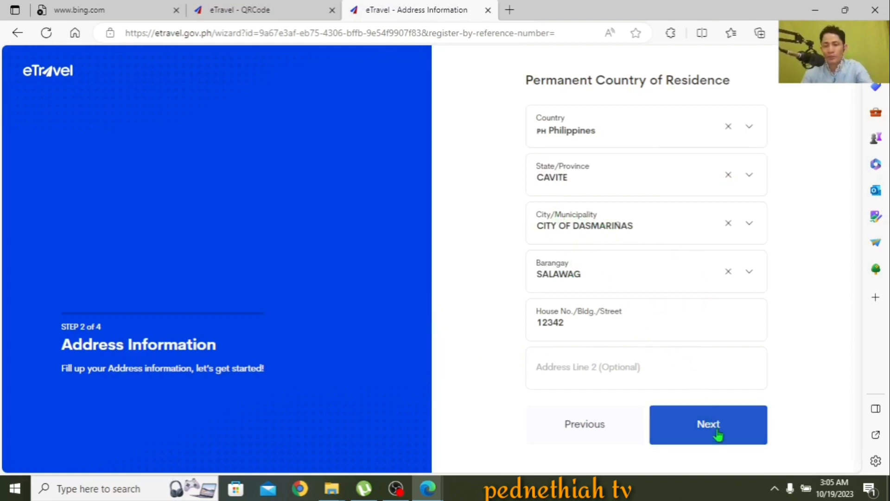
left_click(702, 435)
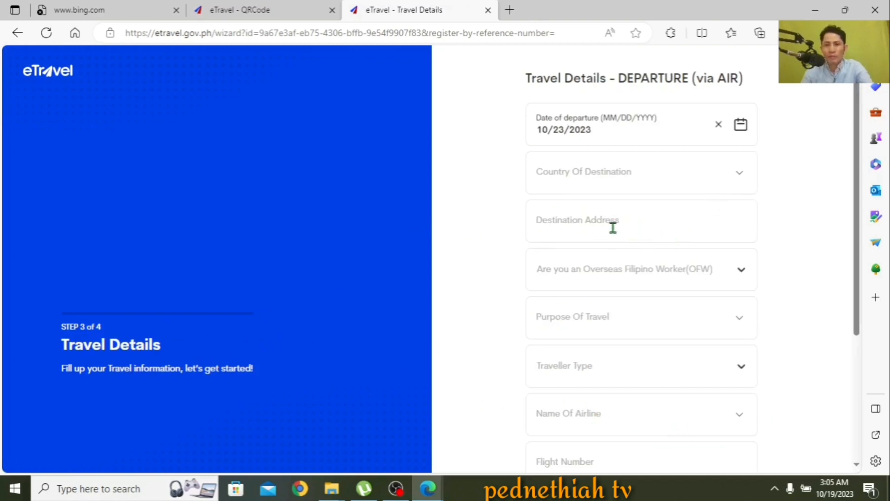
Choose Oman as the destination country and enter the destination address 'barka oman'
left_click(741, 181)
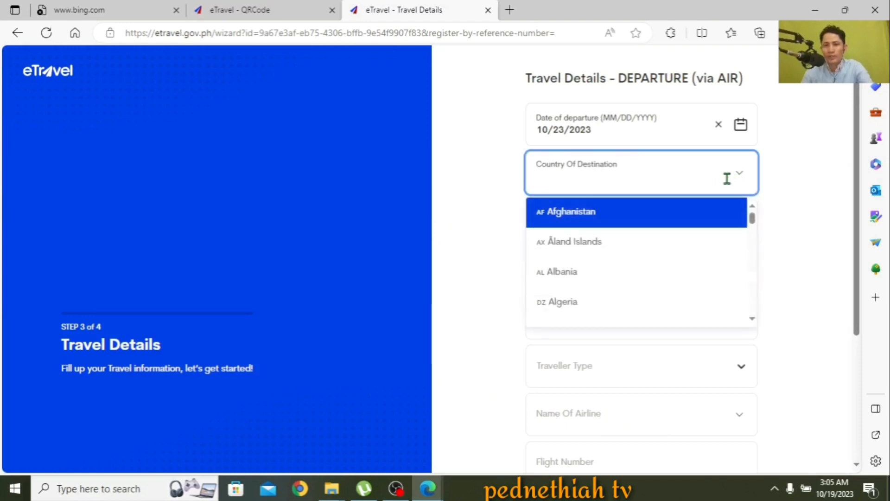
type("om")
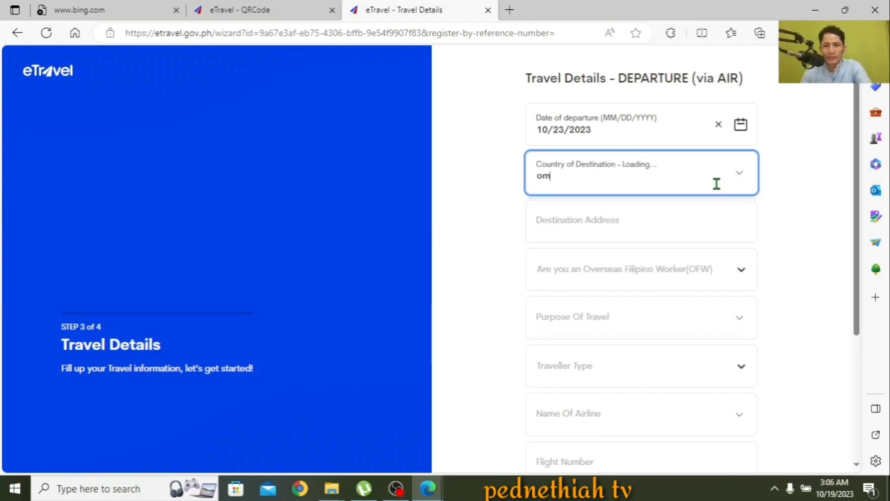
type("an")
left_click(579, 222)
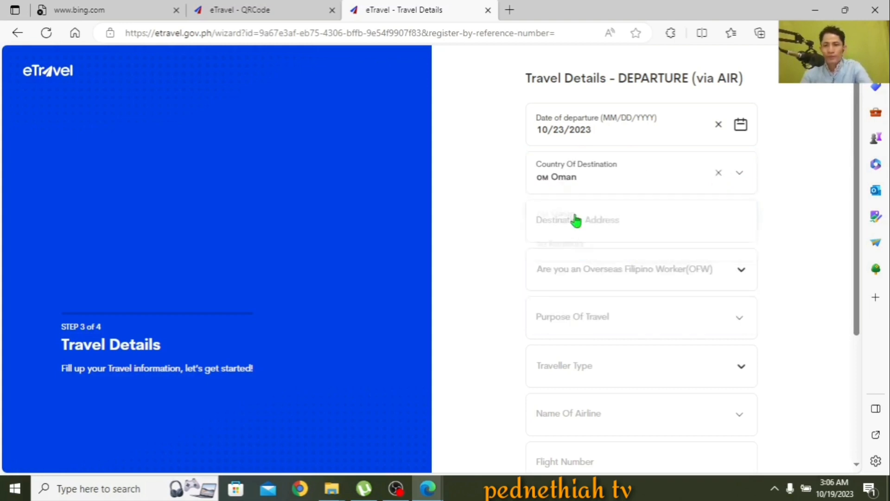
left_click(564, 234)
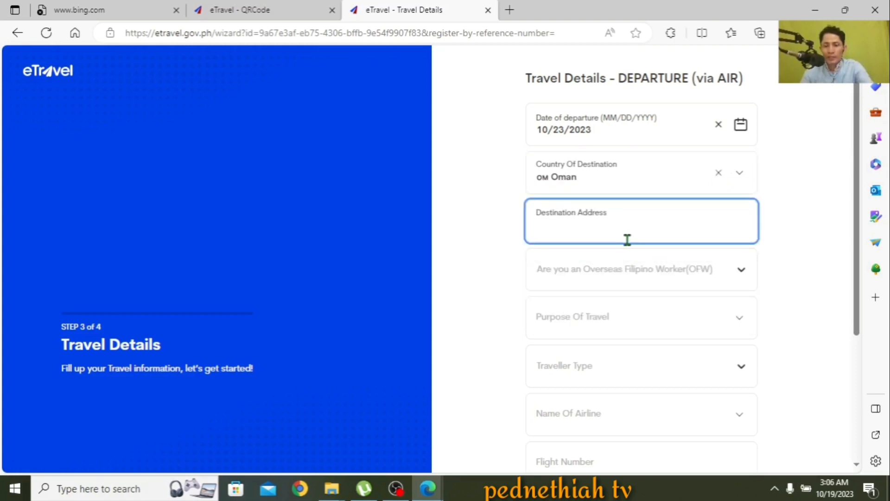
left_click(684, 276)
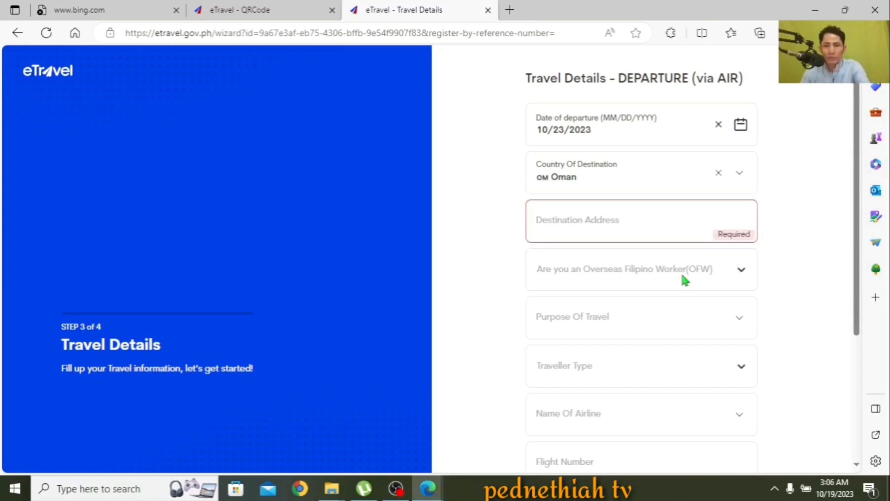
left_click(564, 227)
type("ba")
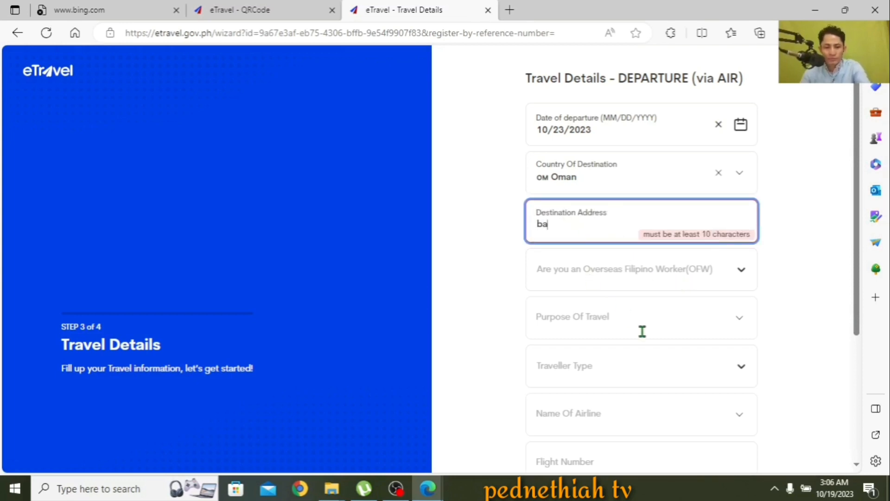
type("rka")
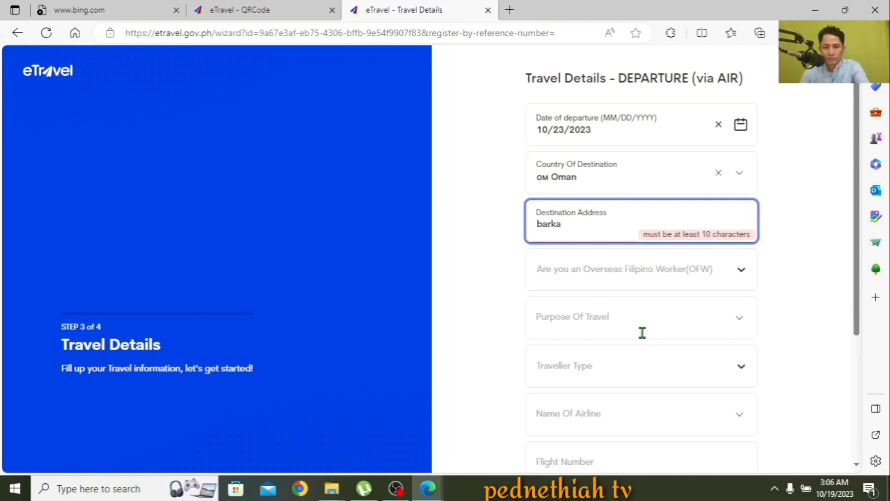
type(" oman")
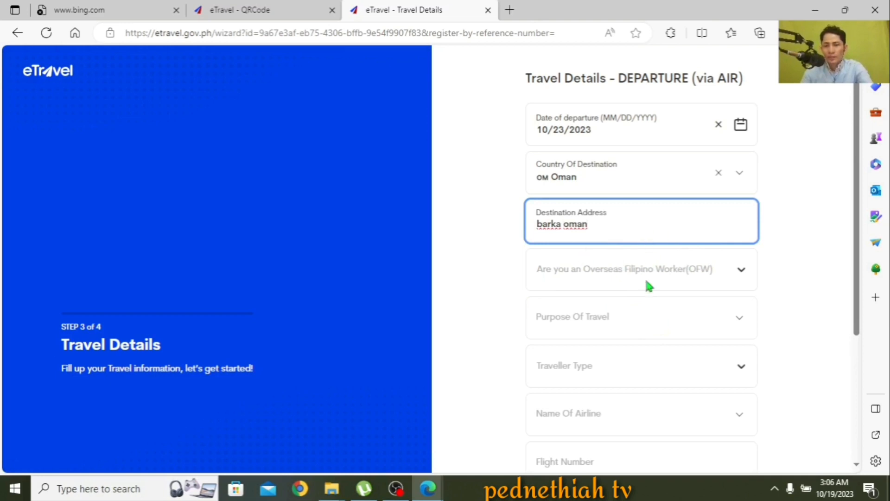
Mark the traveller as an OFW (YES) with classification LANDBASE
left_click(740, 269)
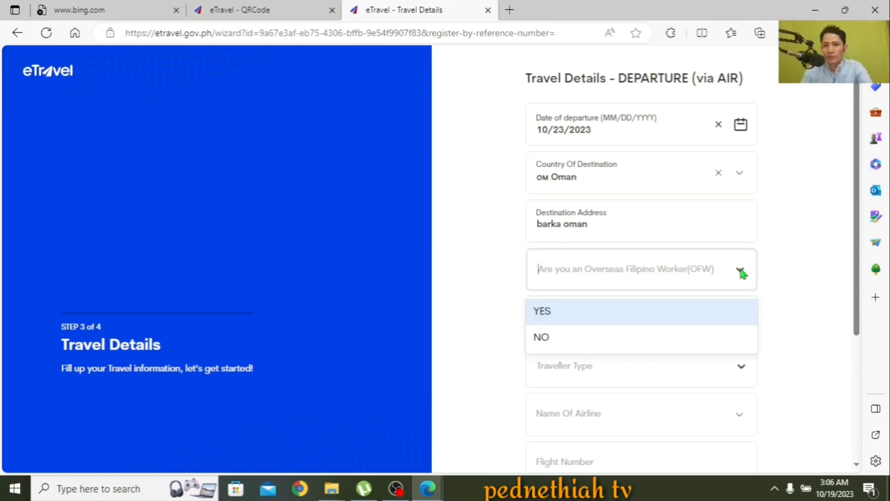
left_click(603, 310)
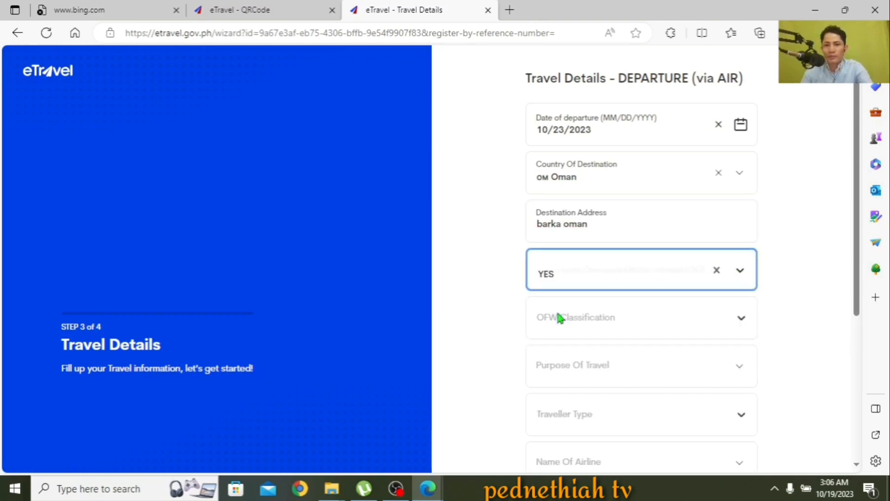
left_click(741, 322)
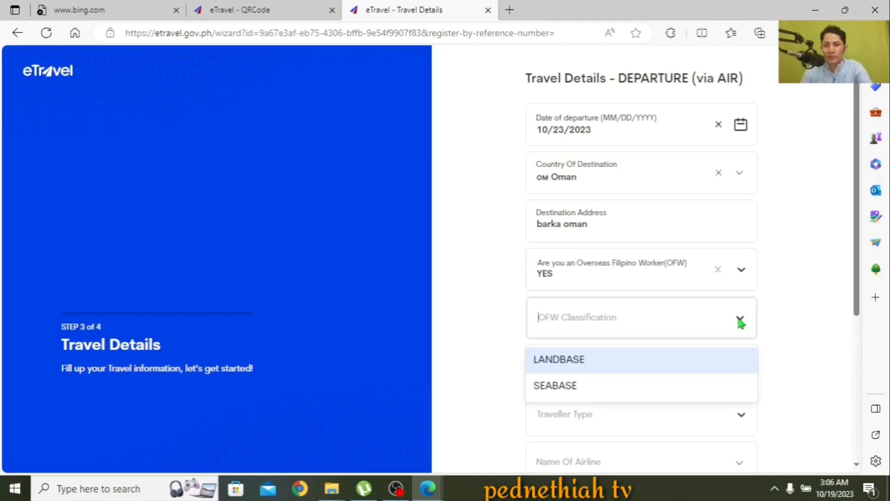
left_click(580, 366)
Set purpose of travel to Others and traveller type to AIRCRAFT PASSENGER
scroll(589, 346, "down", 4)
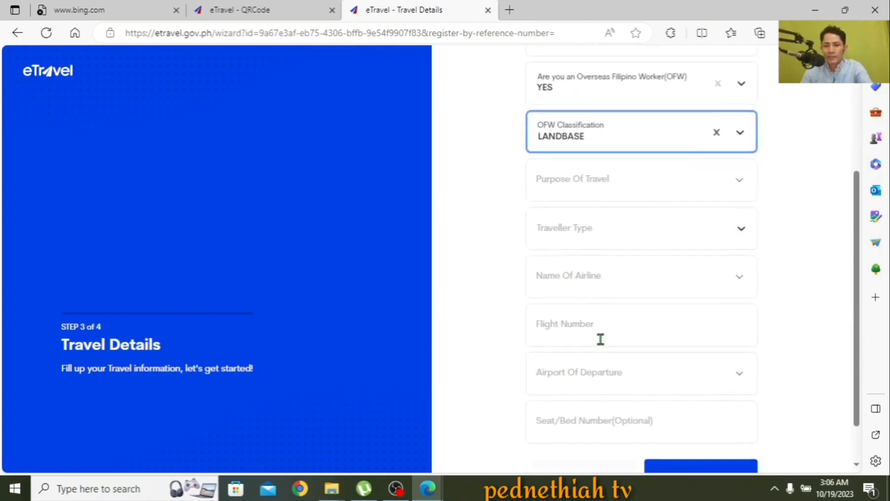
left_click(737, 181)
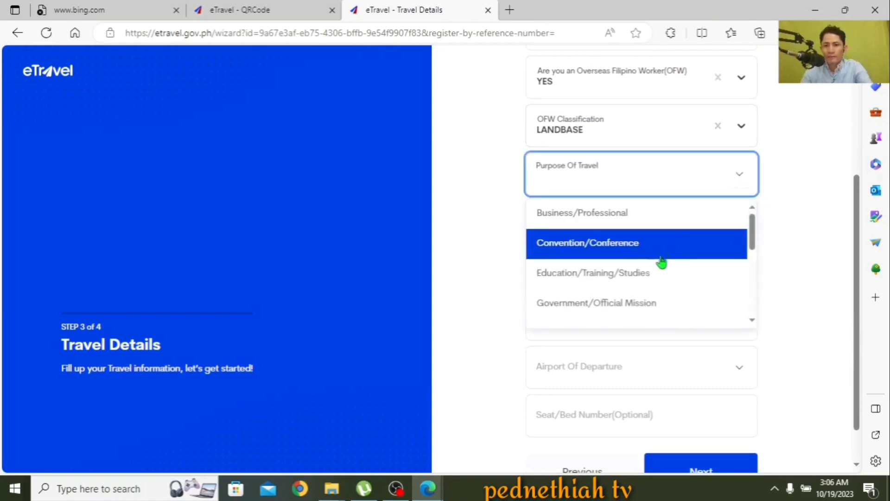
scroll(662, 261, "down", 3)
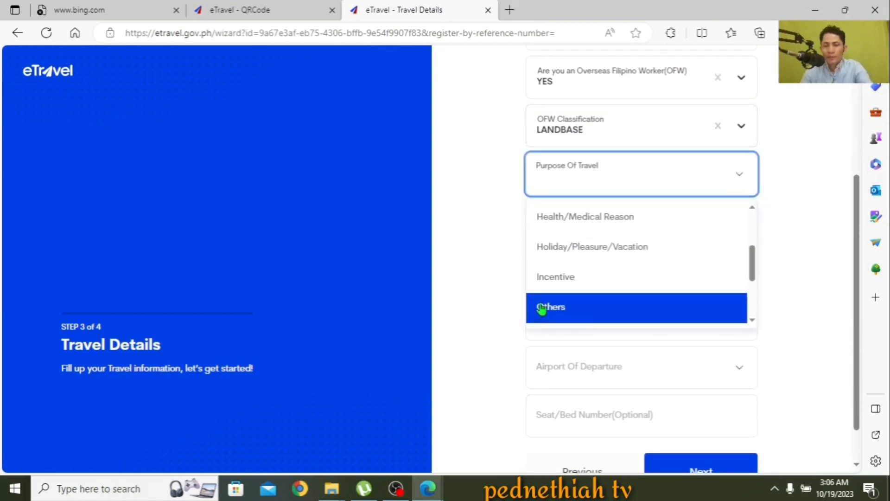
left_click(557, 309)
left_click(740, 223)
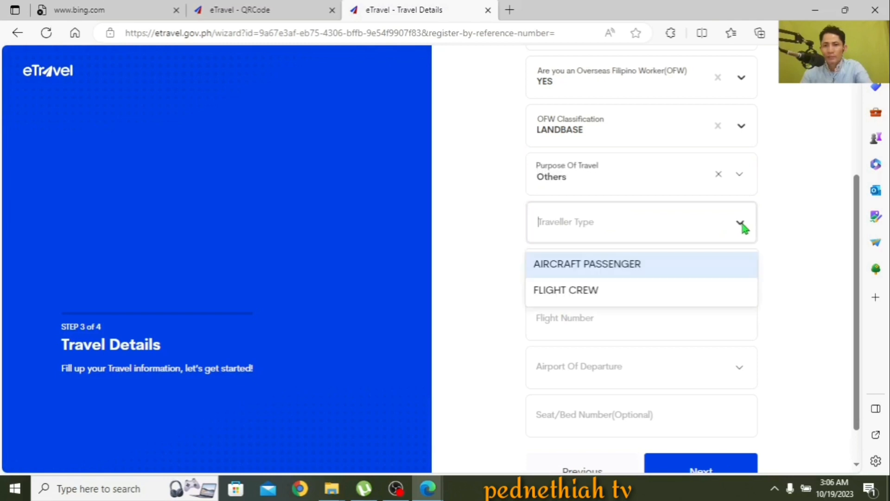
left_click(630, 266)
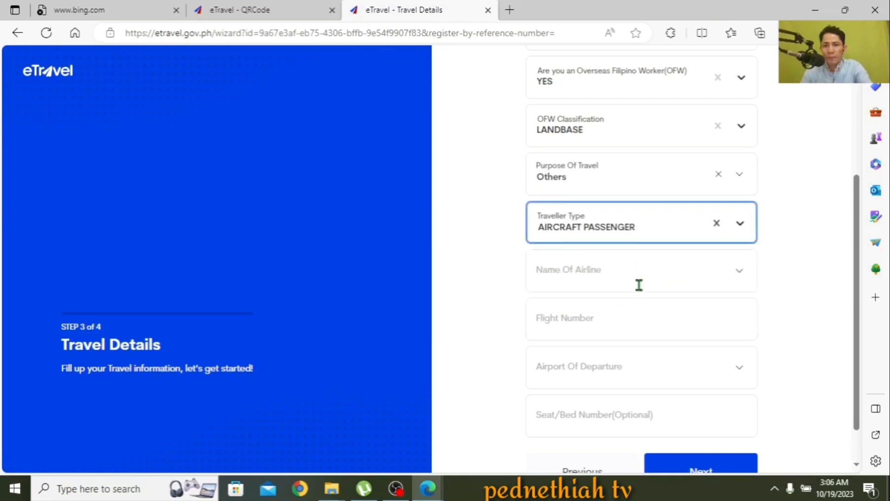
Select Emirates Airlines as the airline
left_click(739, 278)
left_click(739, 279)
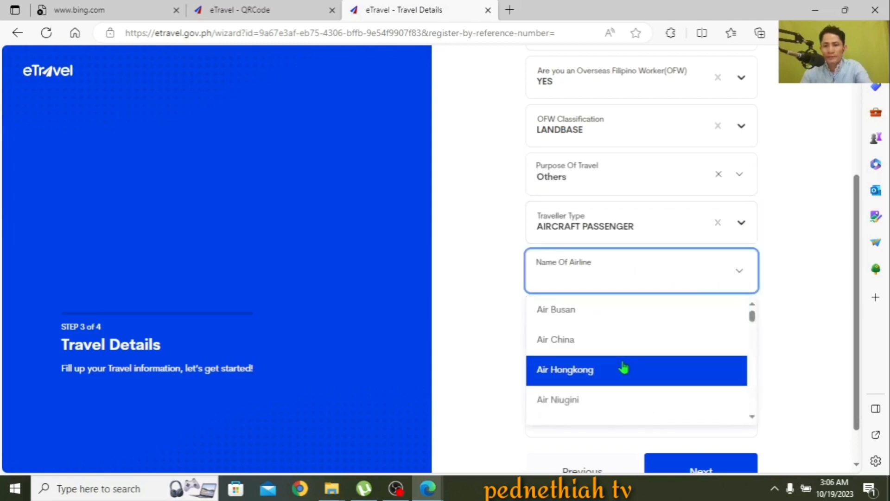
scroll(622, 371, "down", 2)
scroll(622, 369, "down", 5)
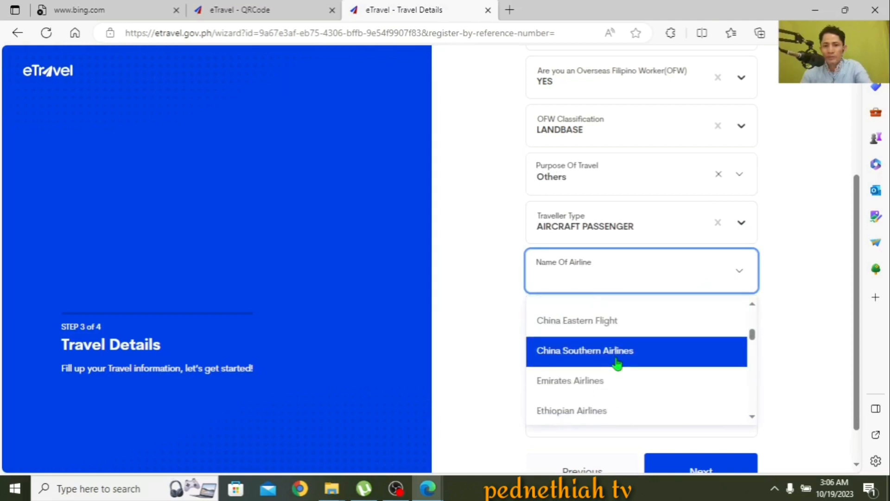
left_click(594, 383)
scroll(616, 300, "down", 1)
left_click(574, 280)
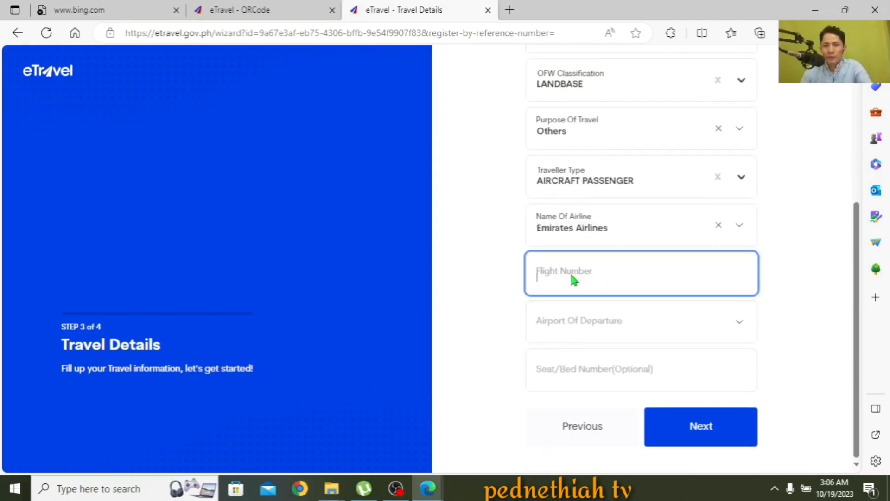
Enter flight RE4213 departing Ninoy Aquino International Airport T1 - (MNL) and continue to the Summary
type("R")
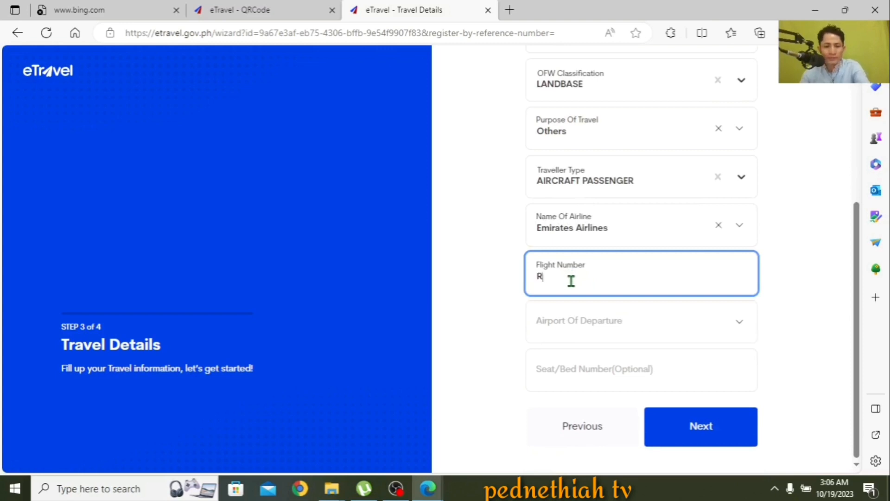
type("E4213")
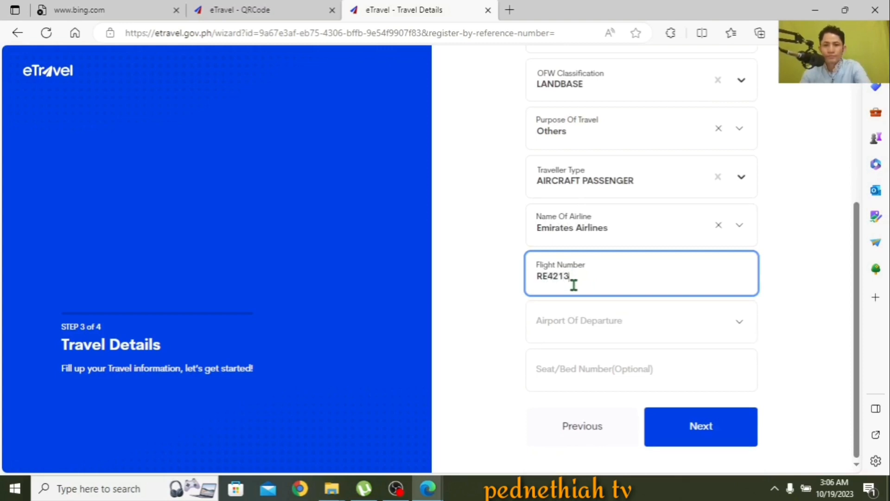
left_click(736, 327)
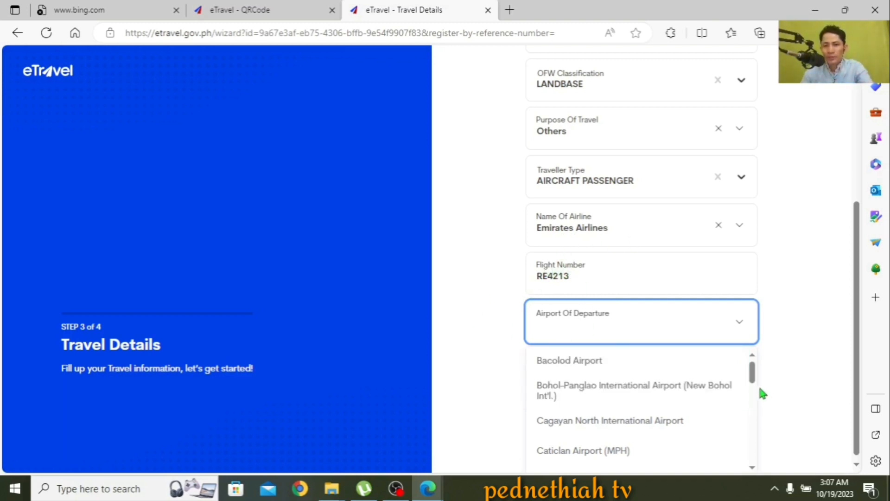
left_click_drag(753, 381, 754, 428)
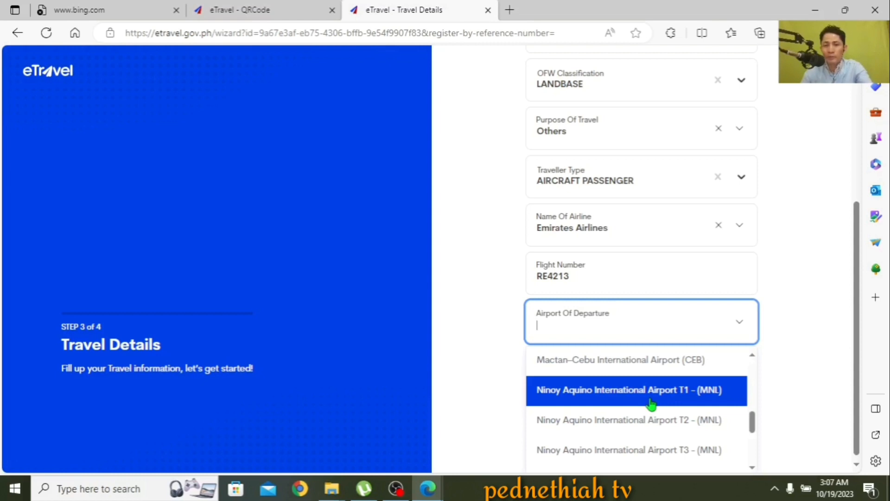
left_click(649, 399)
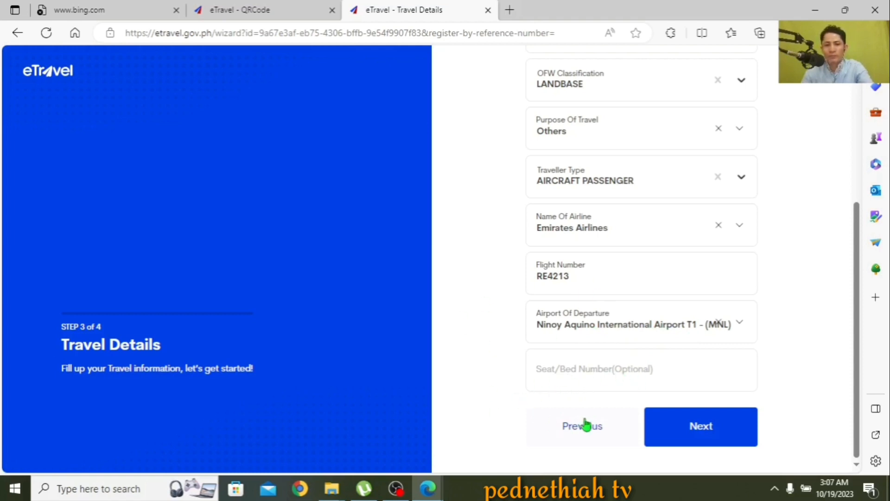
left_click(701, 432)
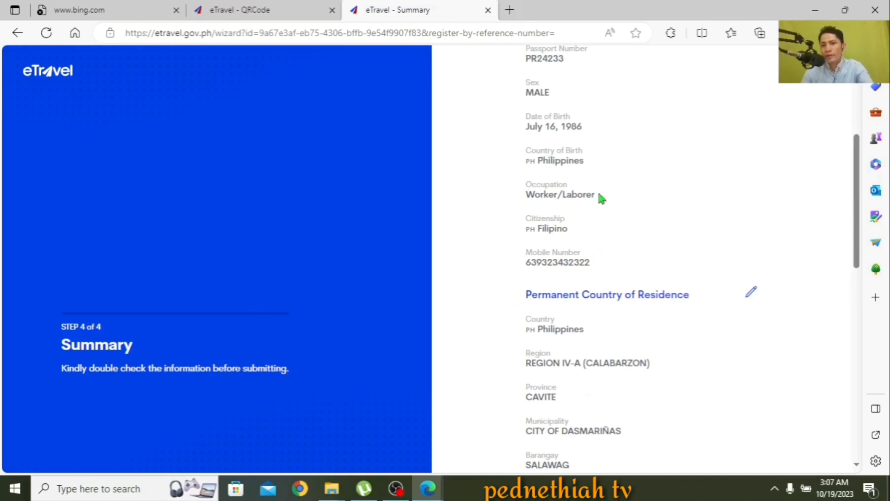
Scroll through the Summary to check destination barka oman, OFW LANDBASE and flight RE4213 from NAIA T1
scroll(614, 198, "up", 5)
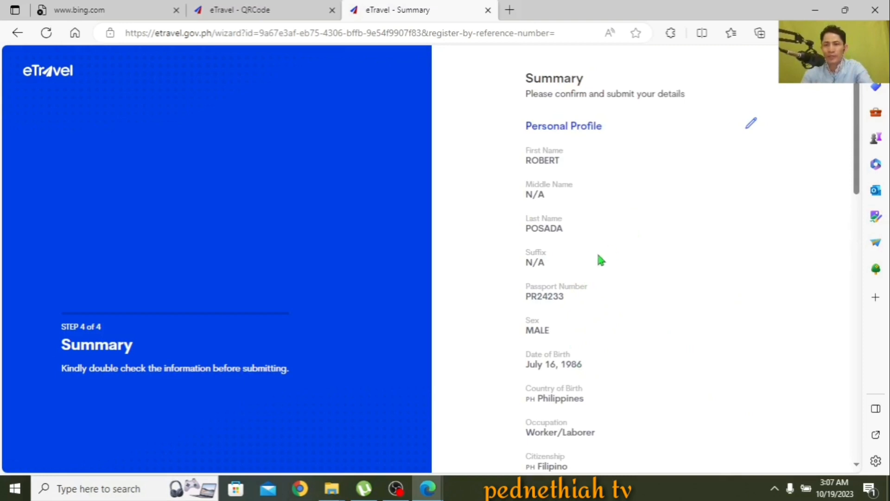
scroll(638, 266, "down", 15)
scroll(638, 264, "down", 1)
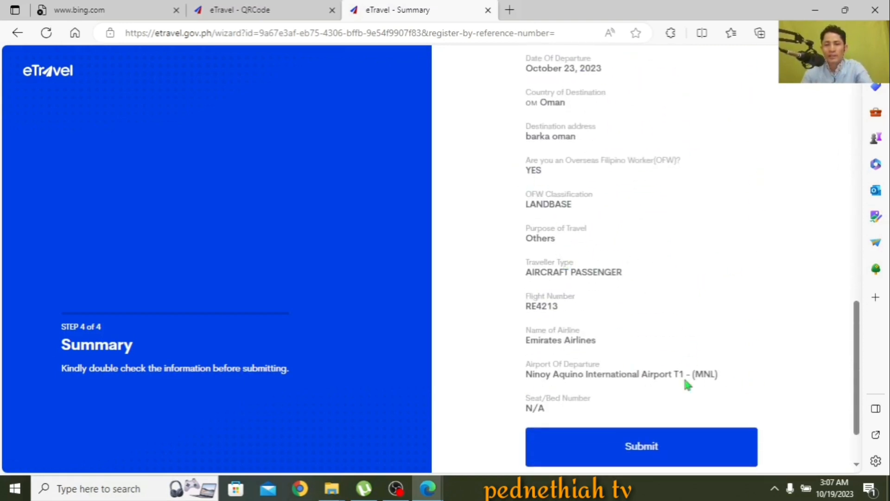
scroll(658, 300, "up", 15)
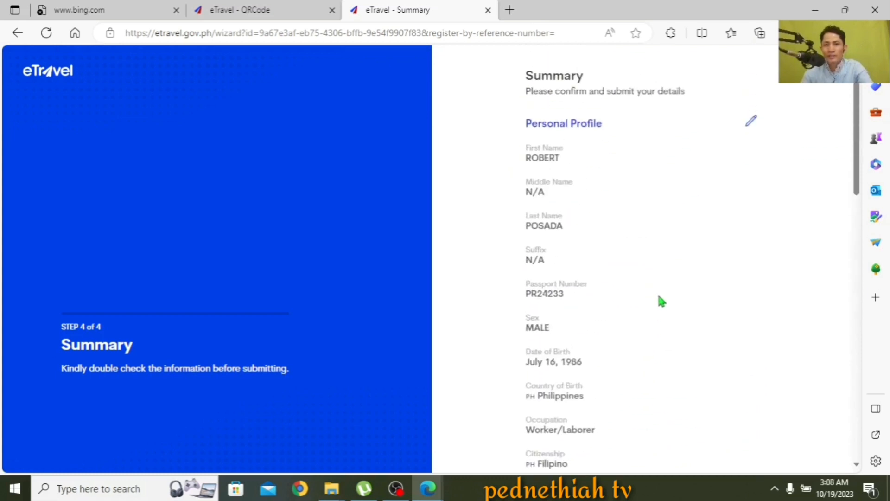
scroll(658, 301, "down", 17)
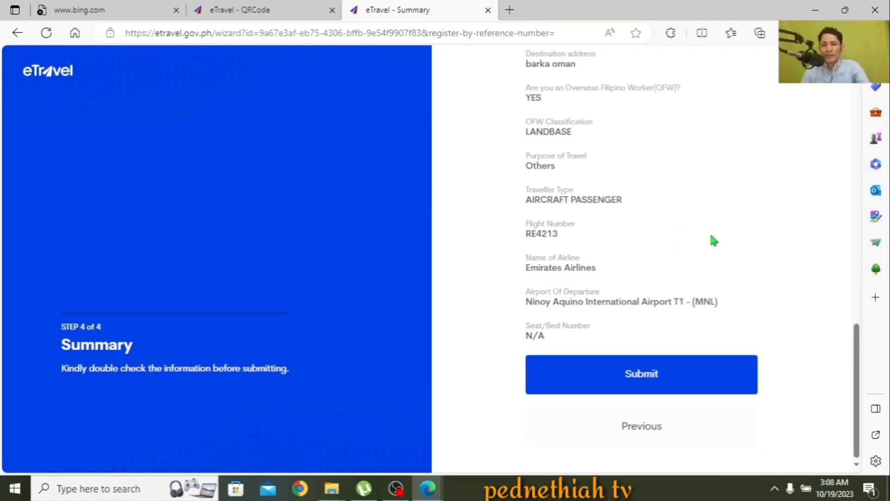
scroll(685, 235, "up", 15)
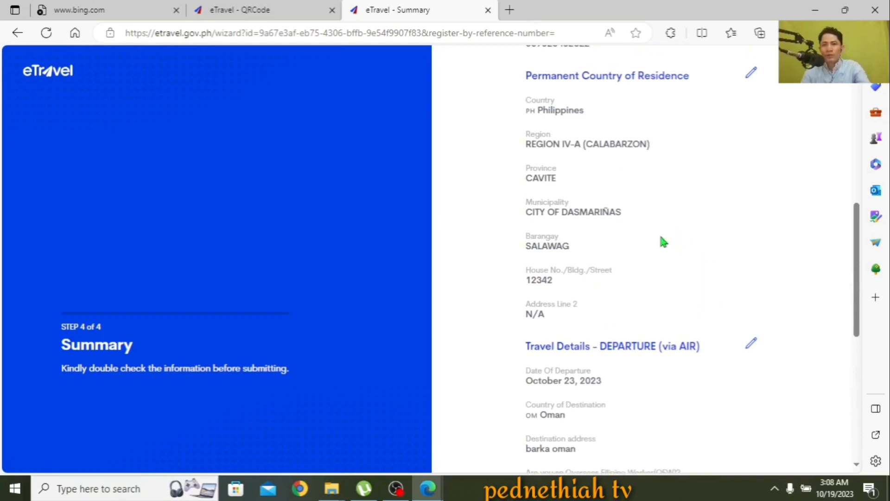
scroll(663, 241, "down", 15)
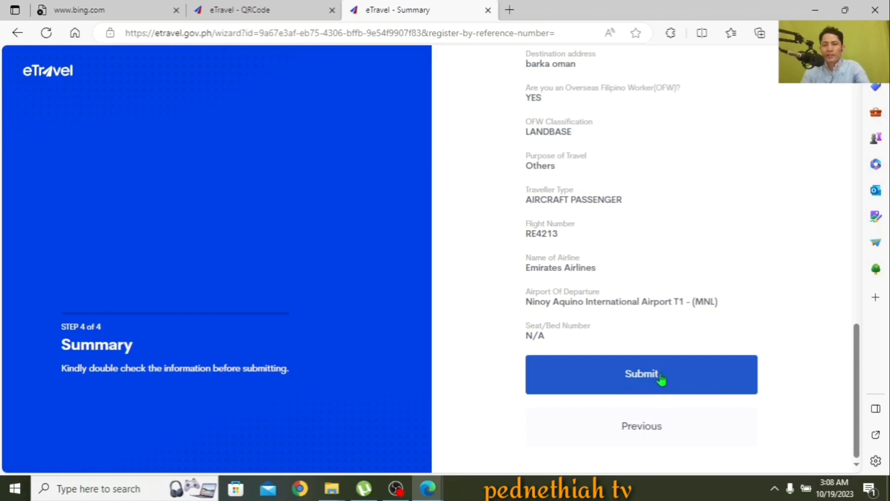
Submit the departure registration for its QR code, then switch to the arrival QR code tab
left_click(621, 379)
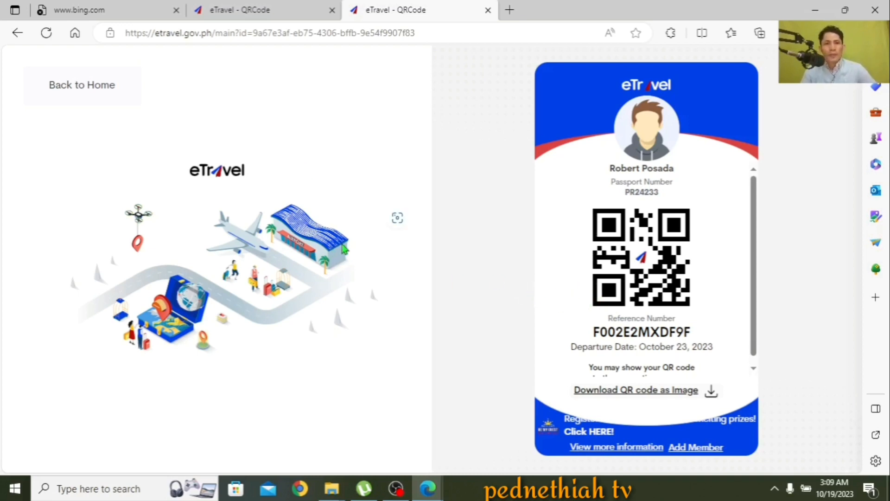
left_click(236, 17)
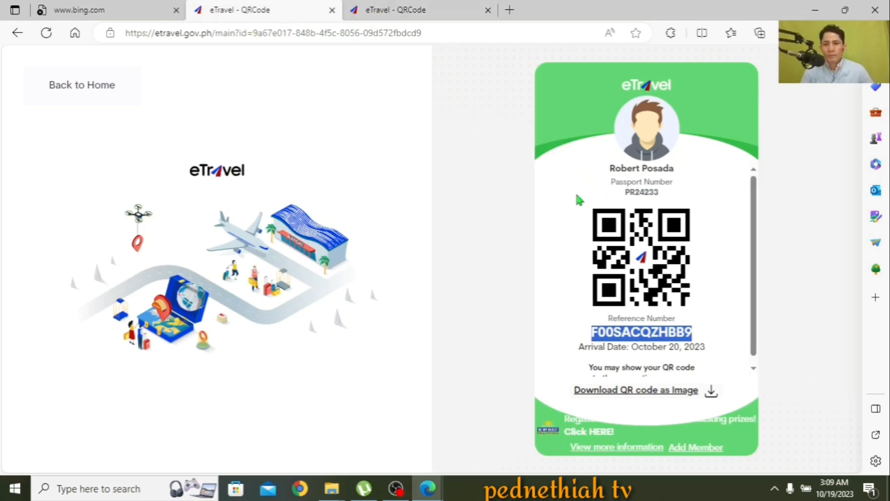
Switch to the third eTravel - QRCode tab holding the departure QR code
left_click(380, 16)
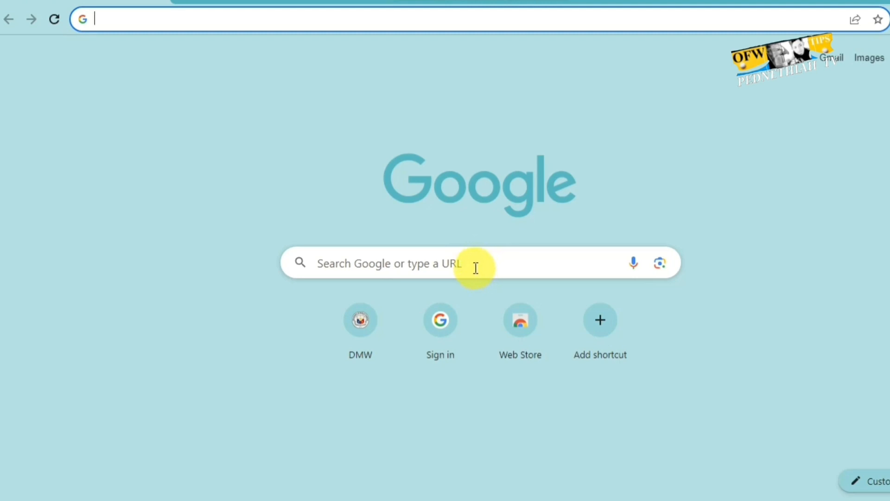
Load dmw.gov.ph from the new tab's search box
left_click(348, 259)
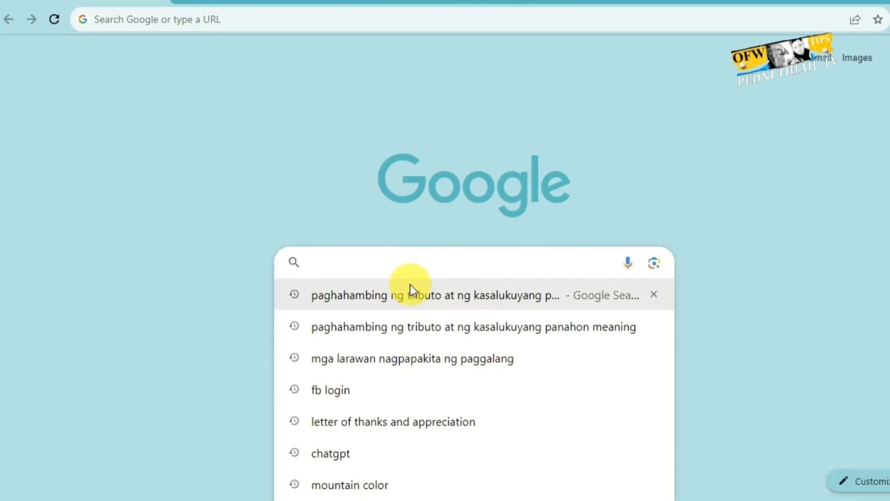
type("dm")
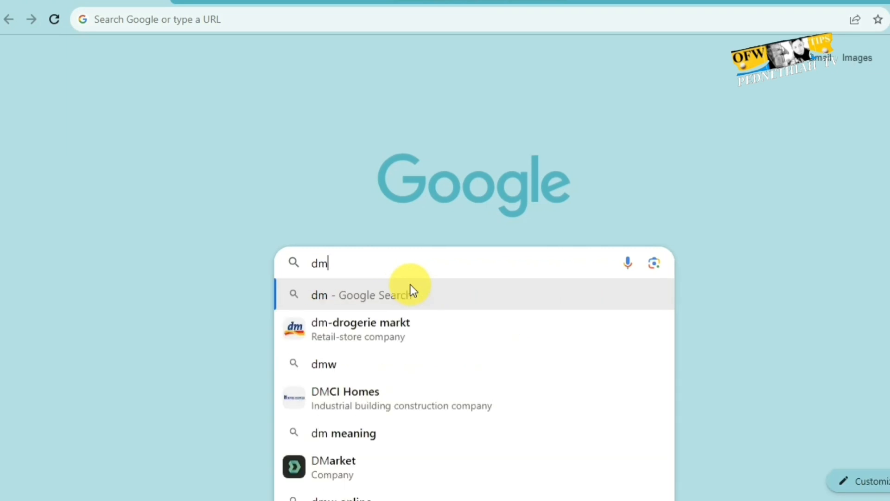
type("w.")
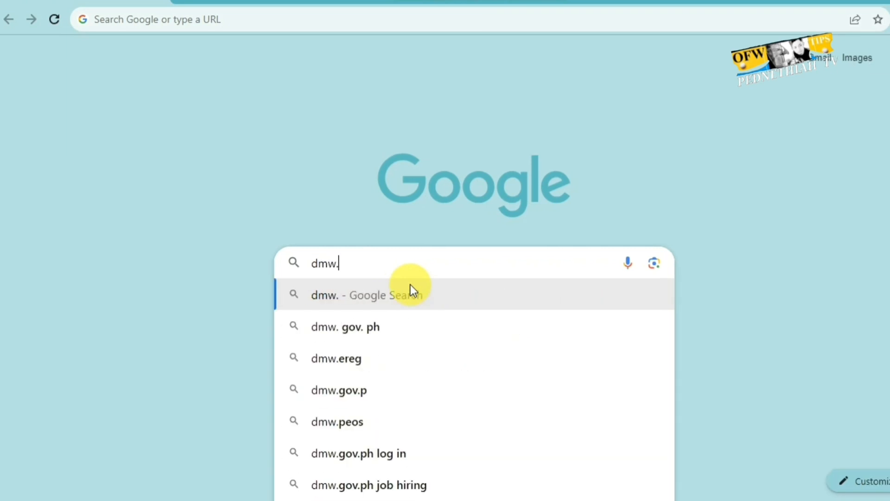
type("gov")
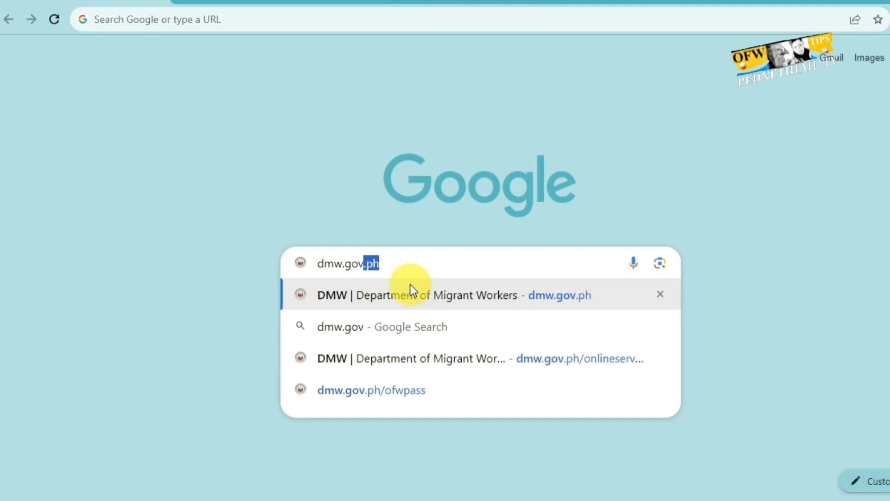
type(".ph")
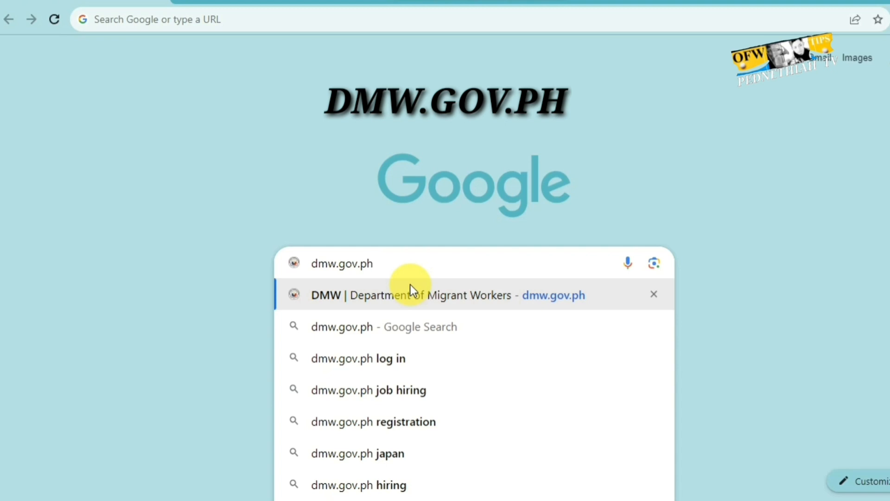
key("Return")
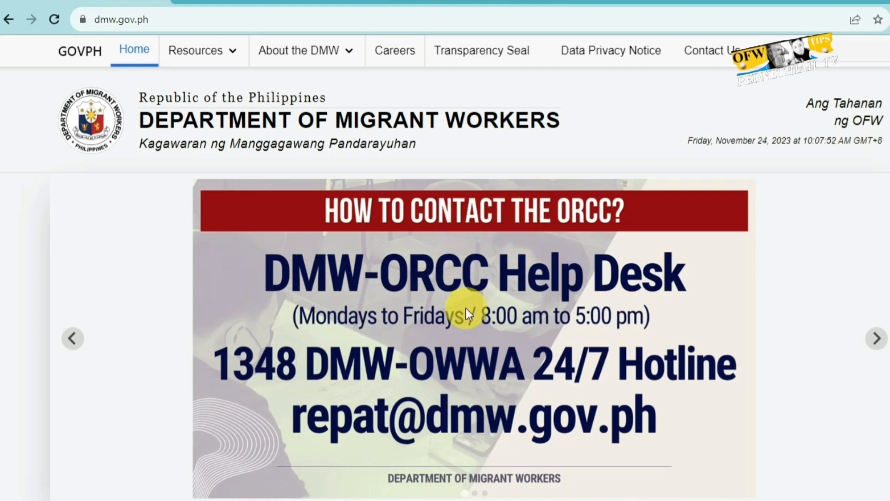
Go to ONLINE SERVICES on dmw.gov.ph and follow the E-Registration tile to the portal
scroll(464, 311, "down", 5)
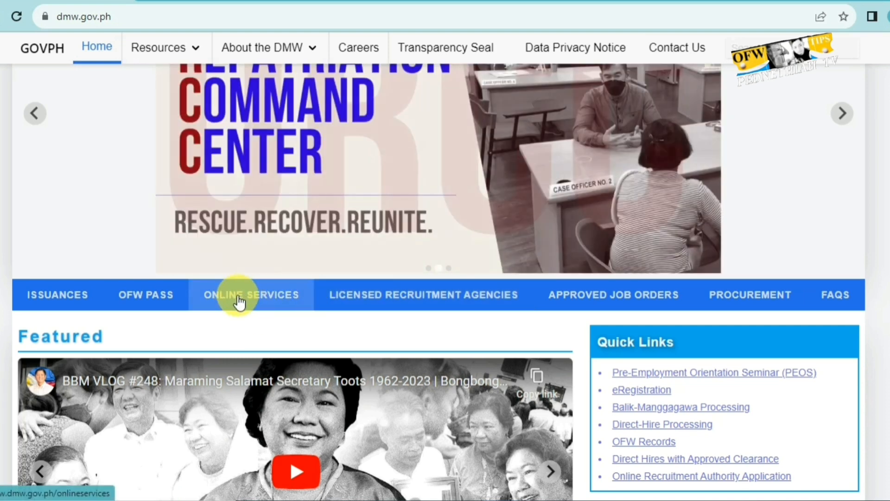
left_click(240, 301)
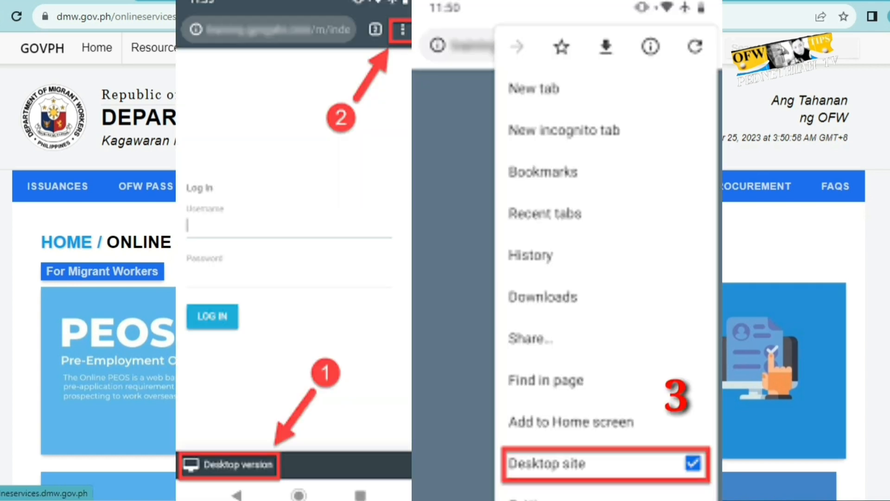
scroll(624, 410, "down", 8)
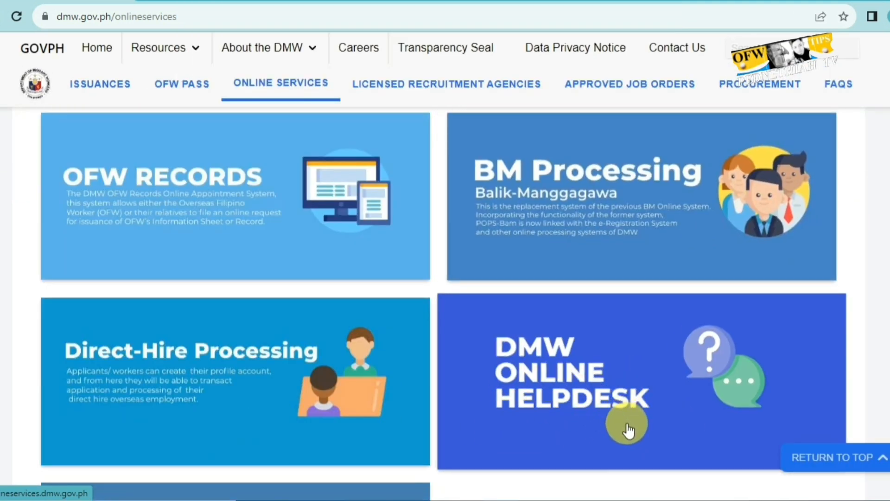
scroll(668, 412, "up", 5)
scroll(668, 415, "up", 4)
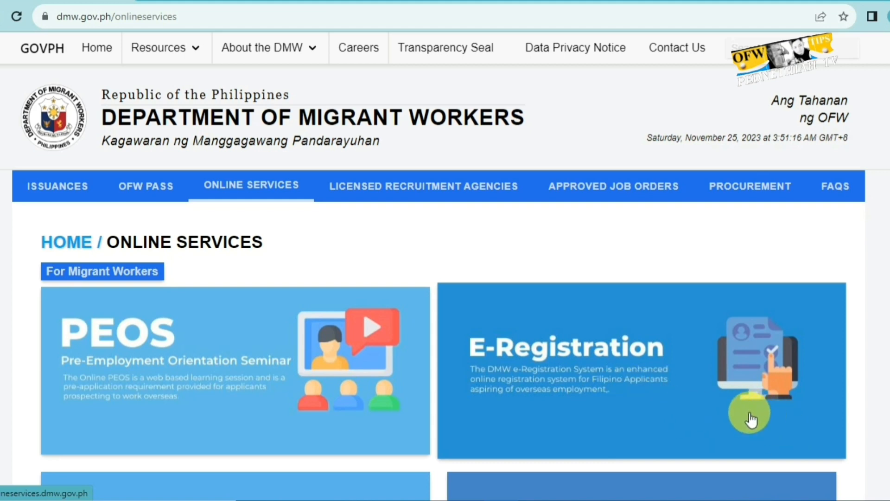
left_click(561, 352)
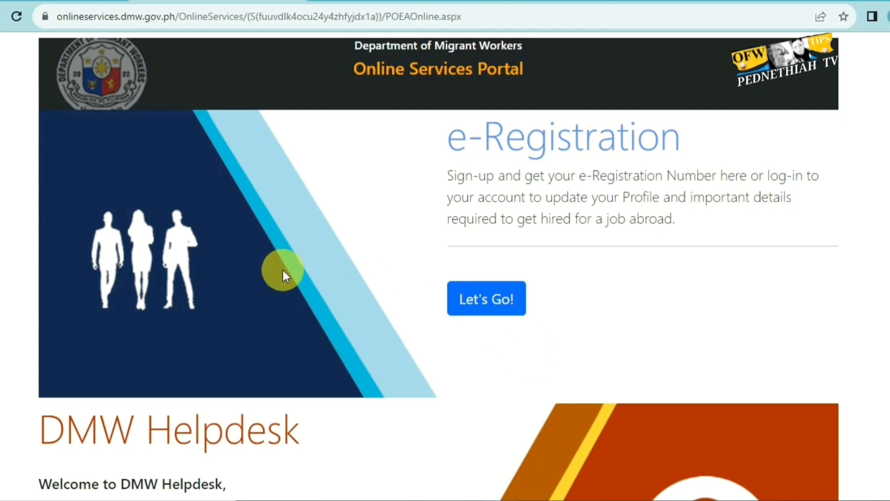
Reveal the e-Registration login panel via Let's Go! and scroll to its email field
scroll(294, 239, "down", 3)
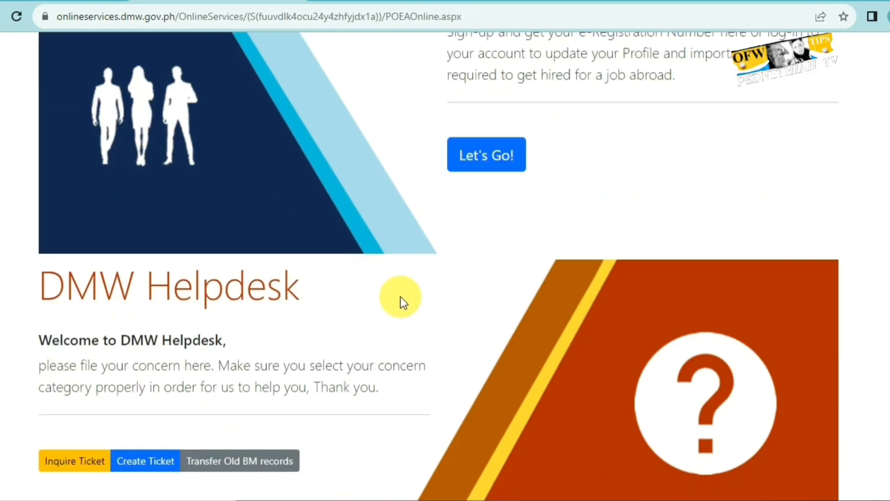
scroll(511, 333, "up", 1)
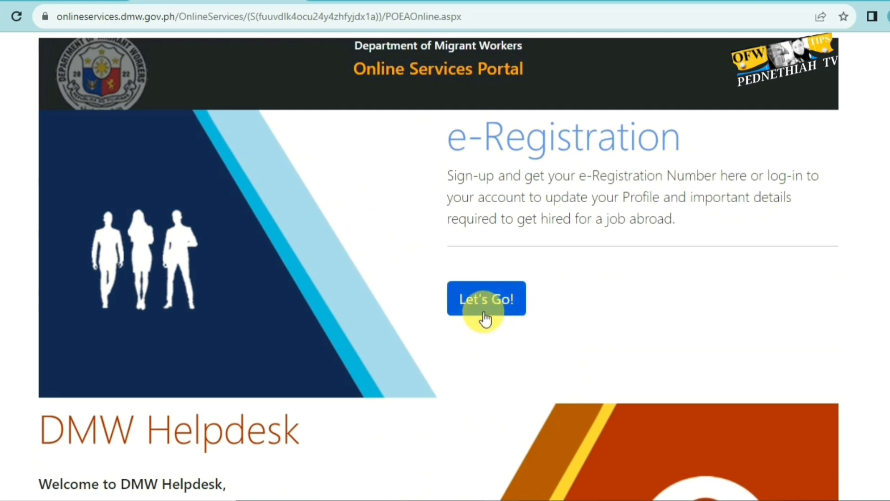
left_click(488, 310)
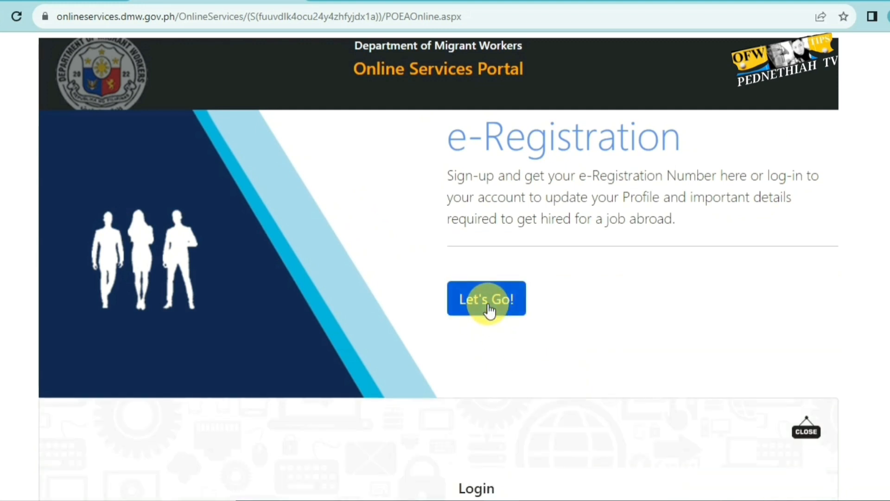
scroll(600, 371, "down", 3)
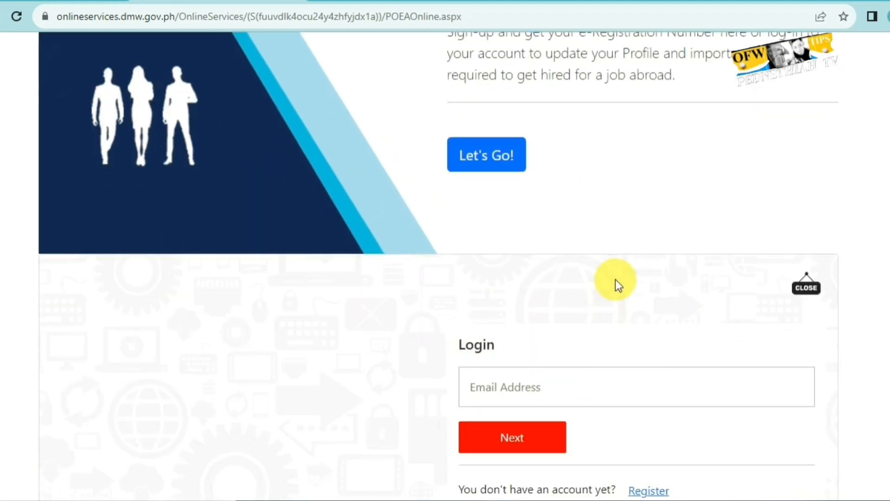
scroll(629, 246, "down", 2)
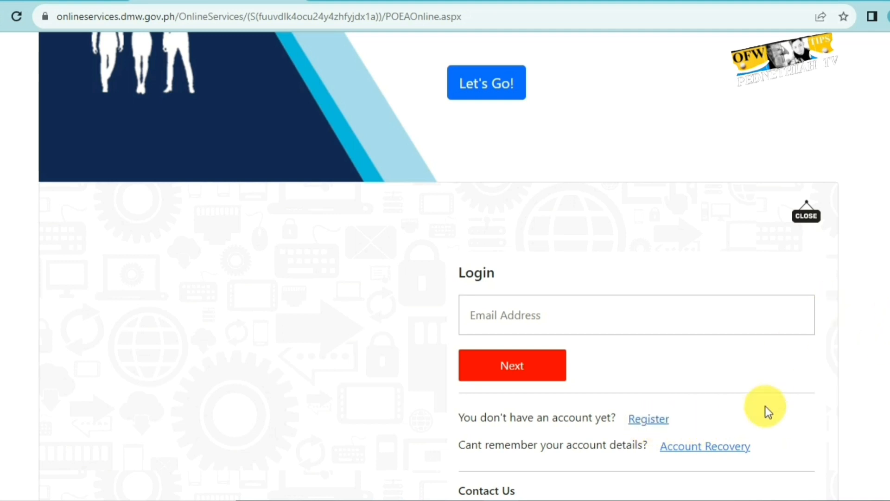
Start a new account registration and accept the Terms of Use
left_click(644, 423)
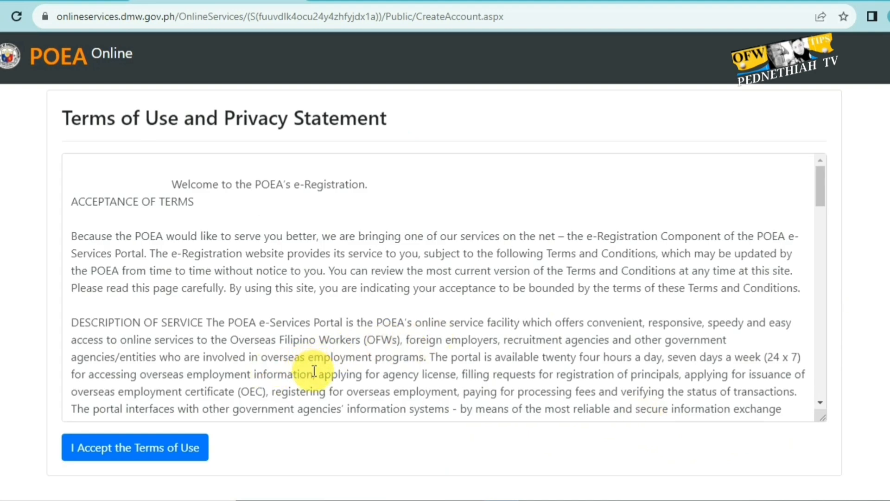
scroll(325, 355, "down", 3)
scroll(332, 355, "down", 2)
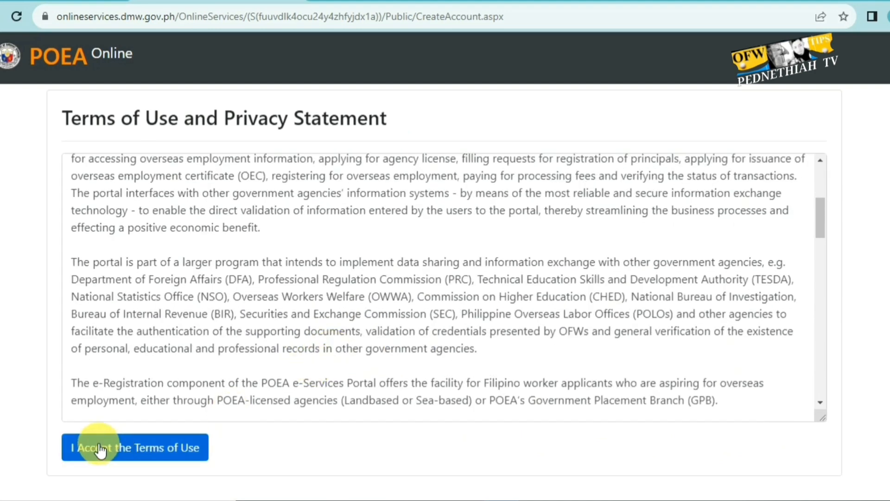
left_click(131, 461)
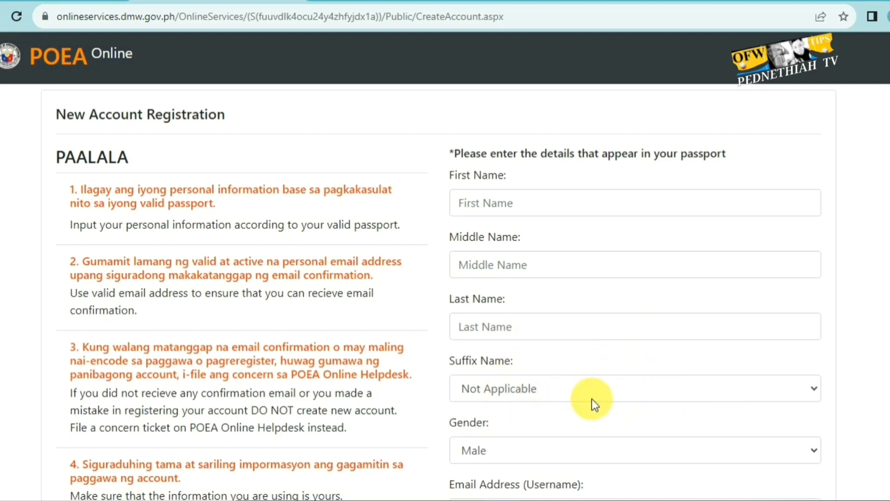
Scroll through the empty name, gender, email and birth date fields of the form
scroll(593, 397, "down", 2)
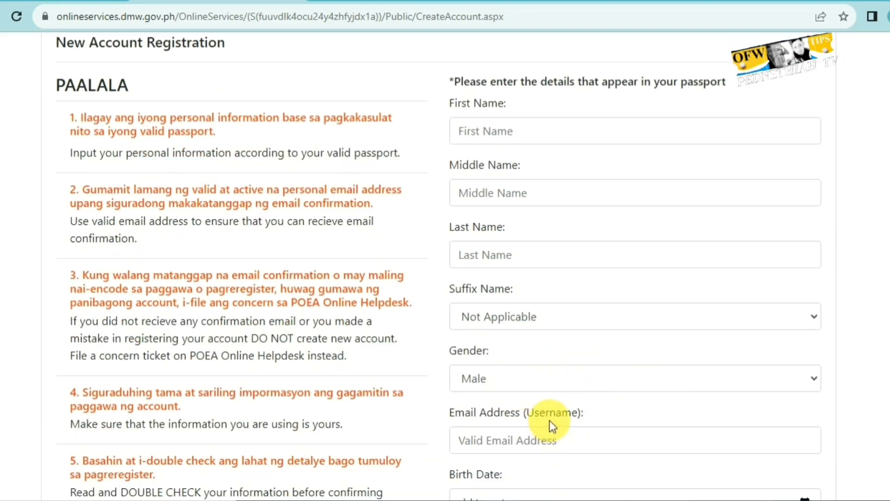
scroll(550, 422, "down", 2)
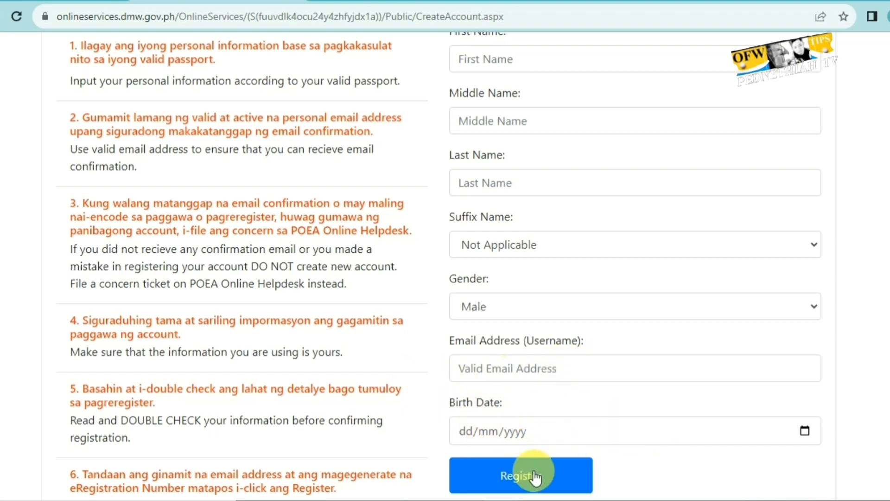
scroll(580, 469, "down", 1)
scroll(605, 466, "down", 2)
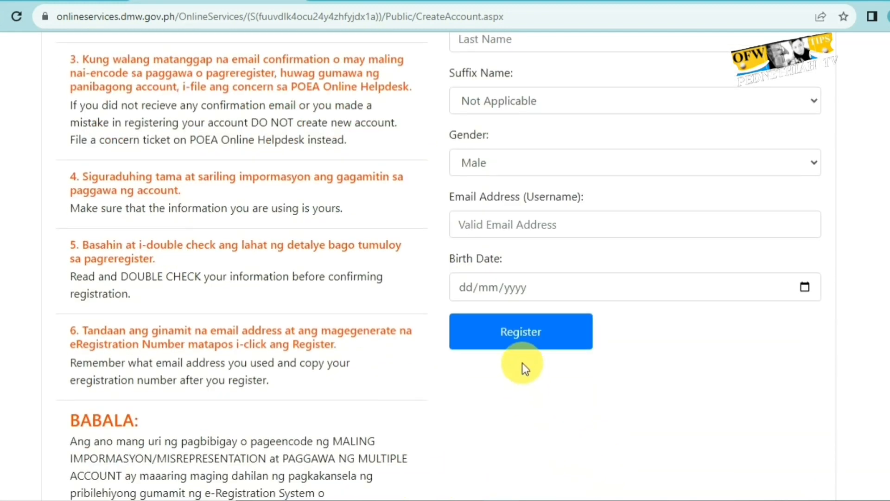
scroll(603, 292, "up", 6)
scroll(536, 371, "down", 2)
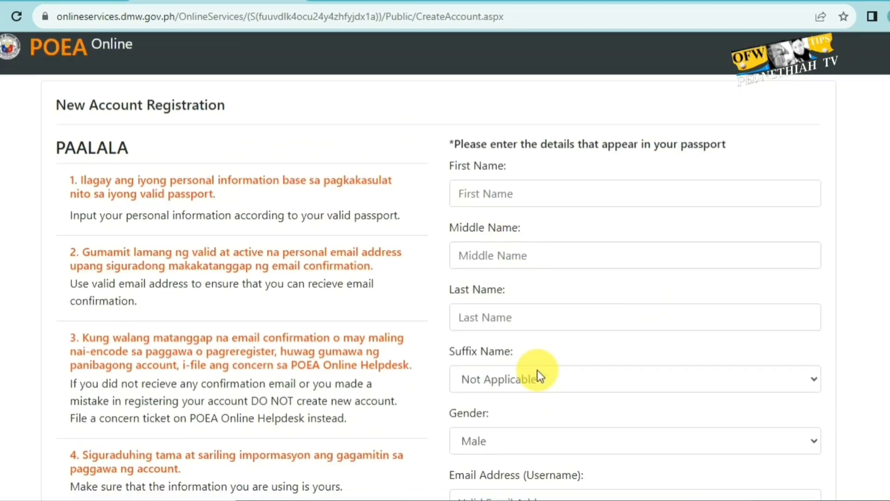
scroll(538, 370, "down", 3)
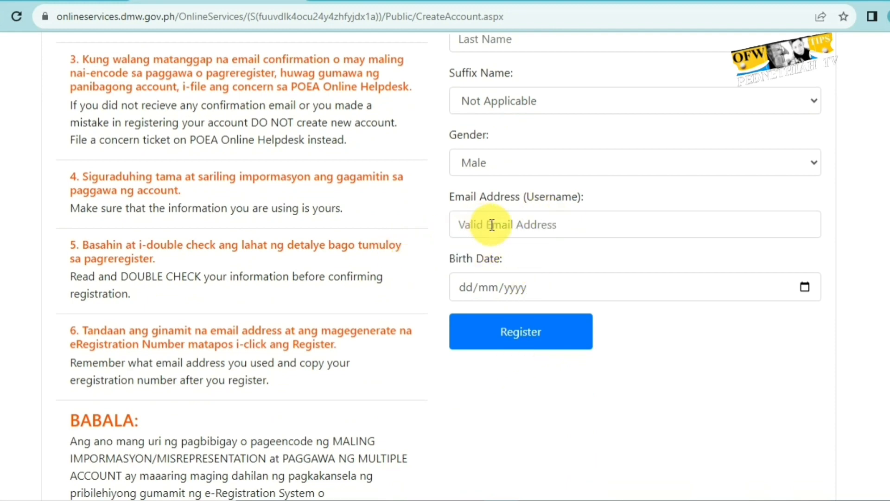
scroll(494, 224, "up", 5)
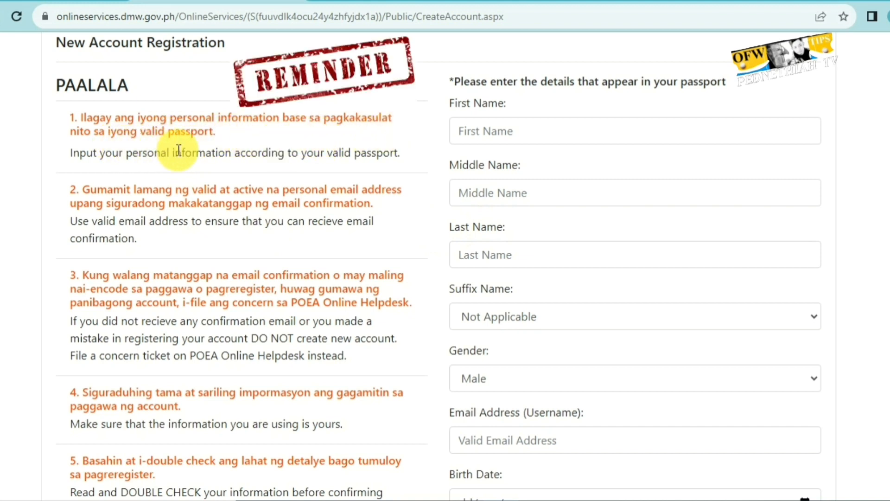
Highlight the first passport reminder and read through the PAALALA notes and form
left_click_drag(72, 112, 308, 135)
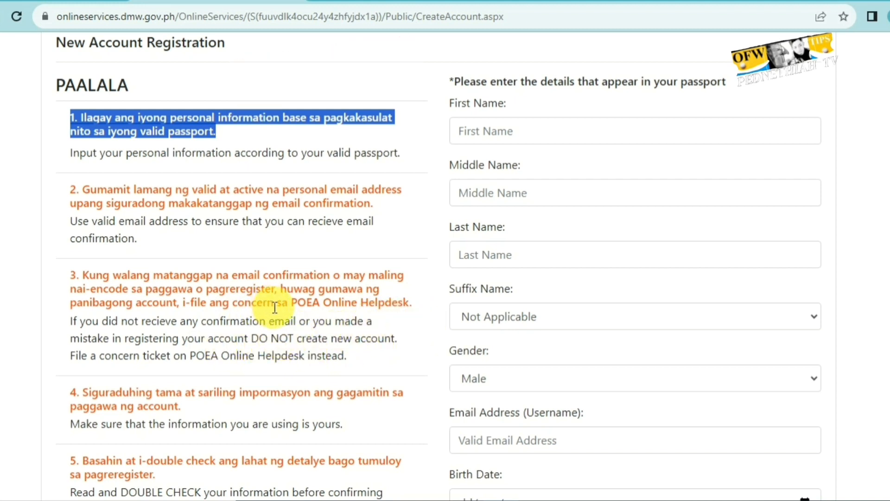
scroll(278, 309, "down", 2)
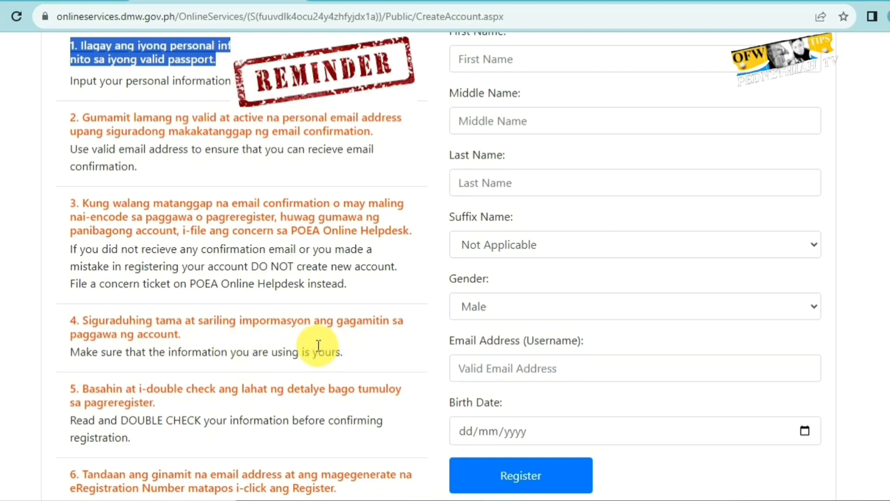
scroll(310, 348, "down", 3)
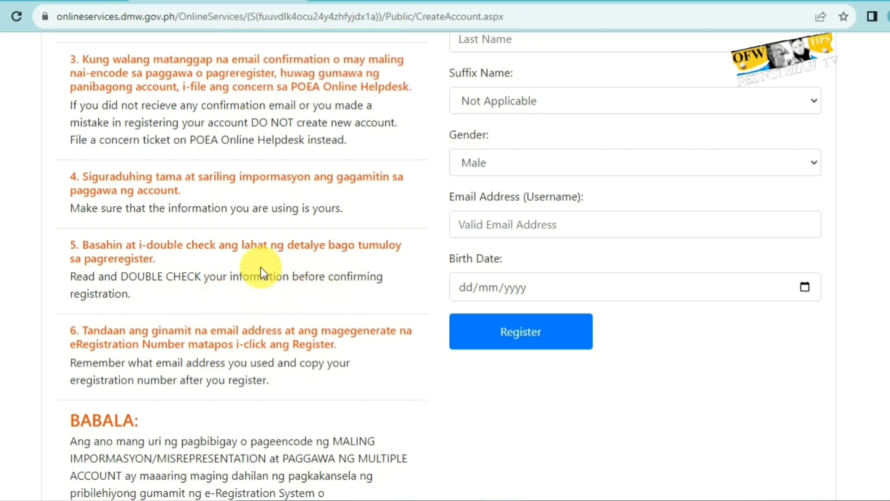
scroll(216, 294, "down", 1)
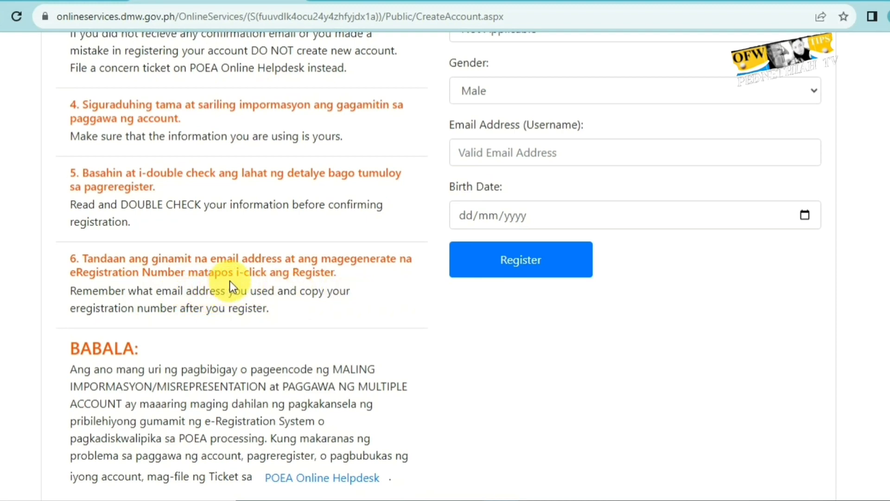
scroll(235, 281, "up", 6)
scroll(235, 279, "down", 1)
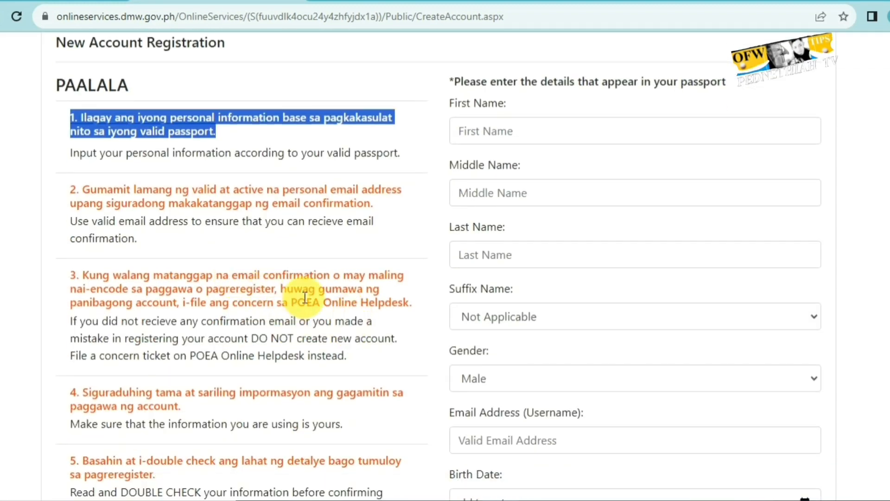
scroll(535, 376, "down", 3)
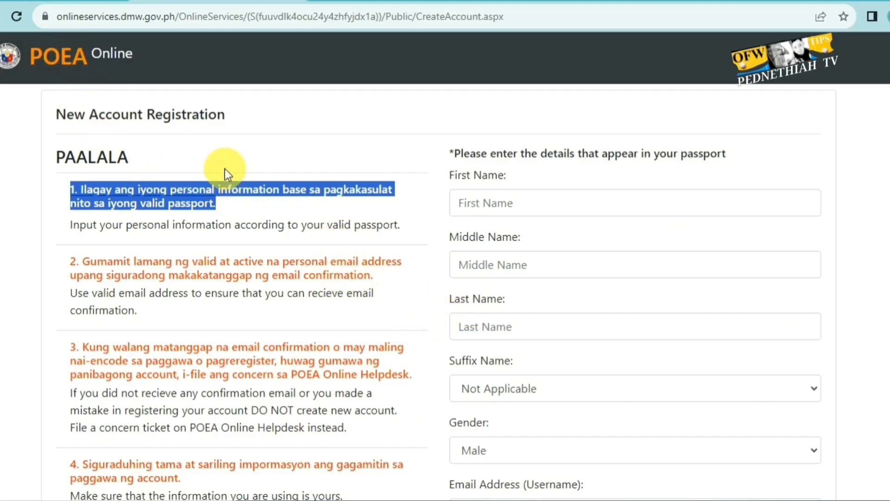
Head back toward the DMW online services page and scroll to the top
left_click(56, 1)
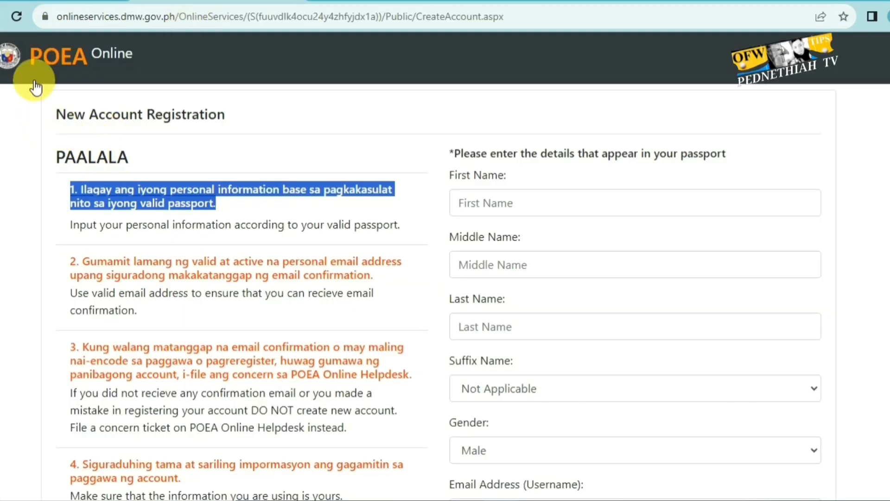
scroll(278, 237, "down", 10)
scroll(361, 273, "up", 4)
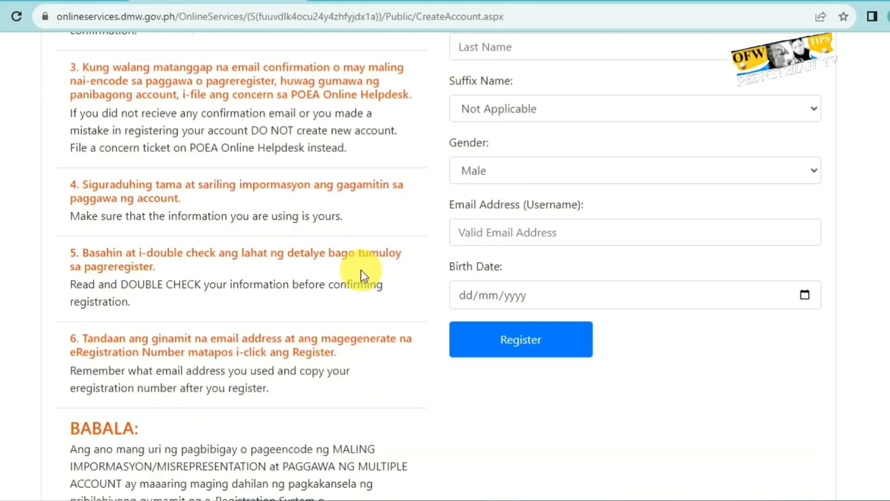
scroll(361, 270, "up", 6)
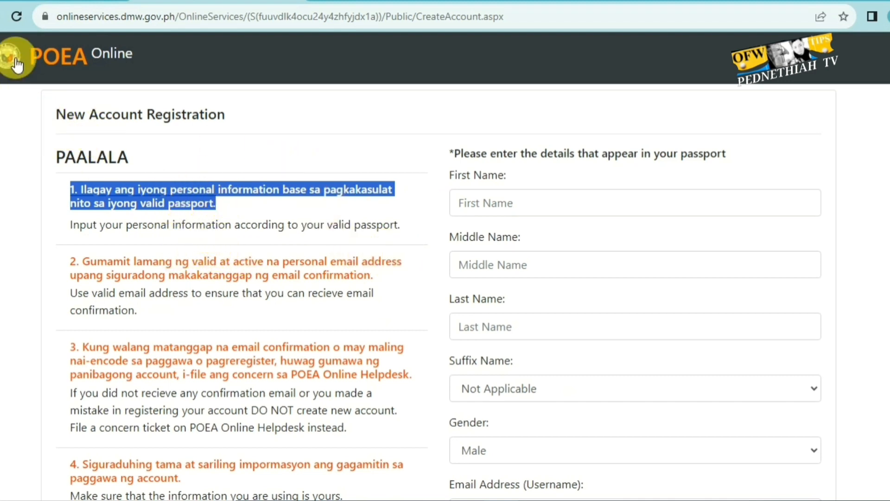
Go back to the portal's main page and open the e-Registration login panel
key("alt+Left")
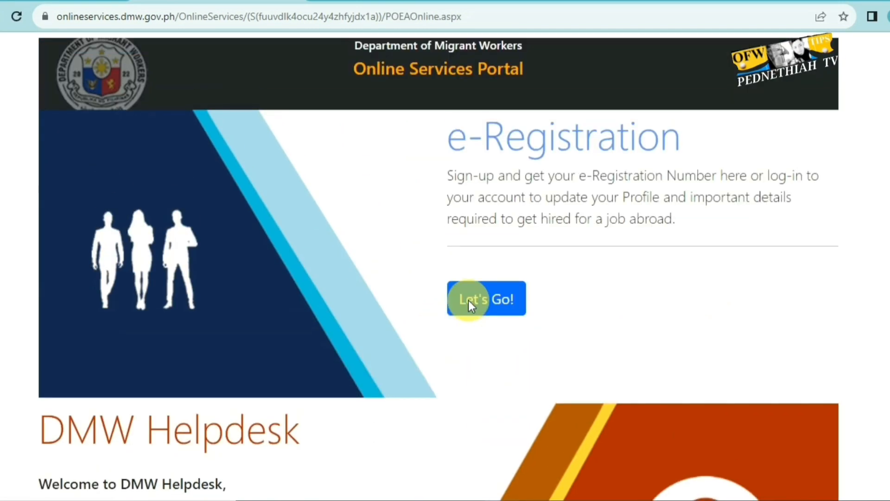
scroll(469, 299, "up", 2)
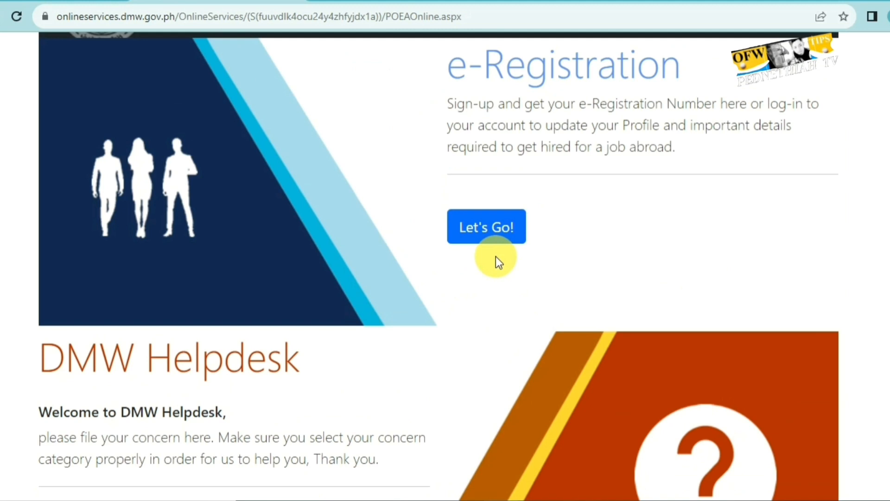
left_click(478, 228)
scroll(595, 332, "down", 3)
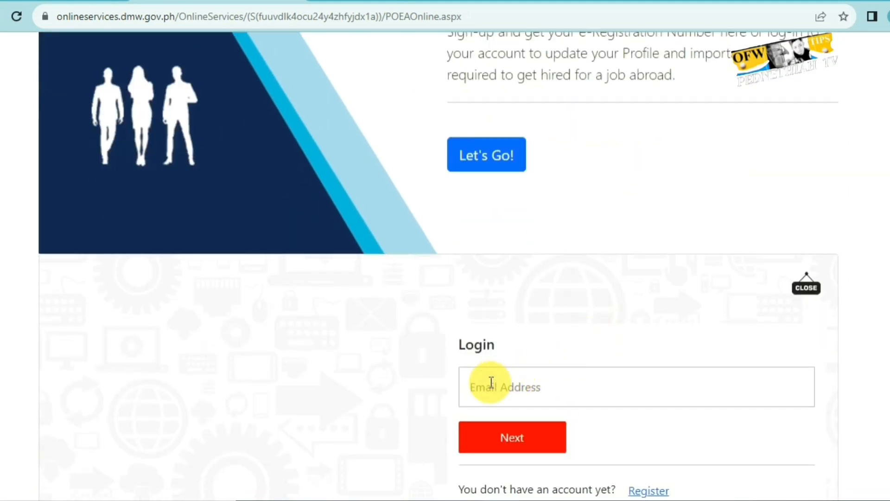
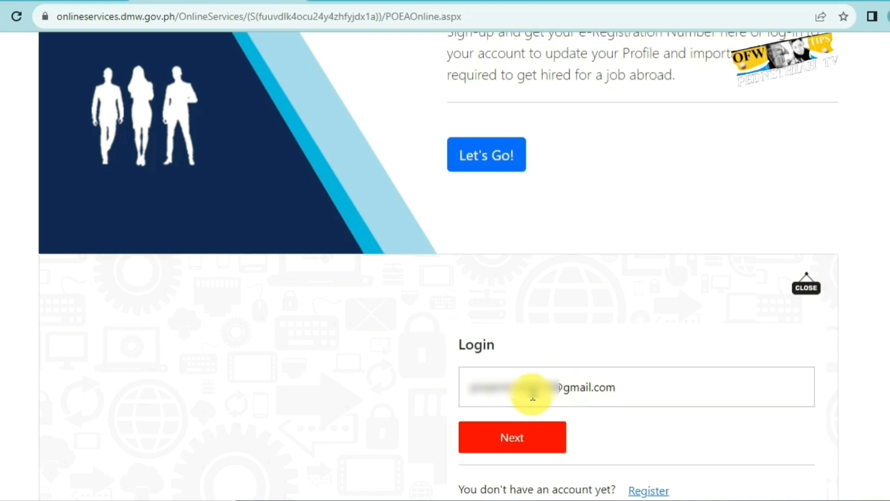
Enter the account email, continue, and type the account password
scroll(628, 389, "down", 1)
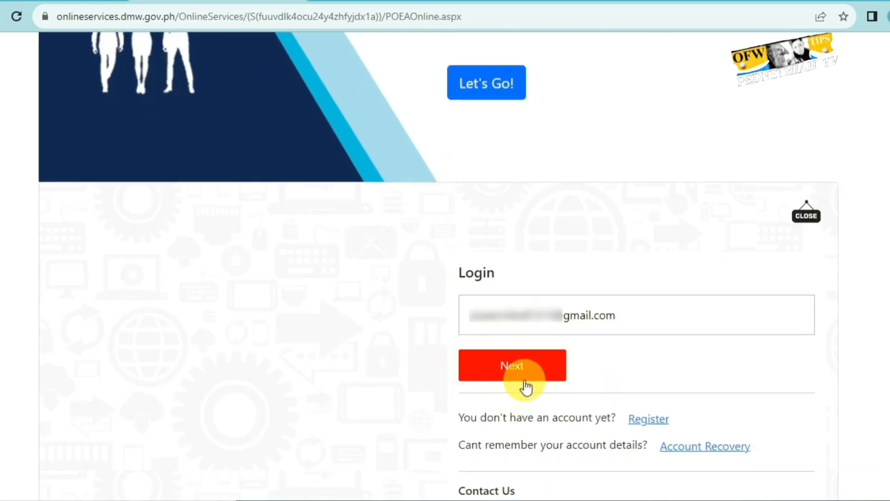
left_click(506, 371)
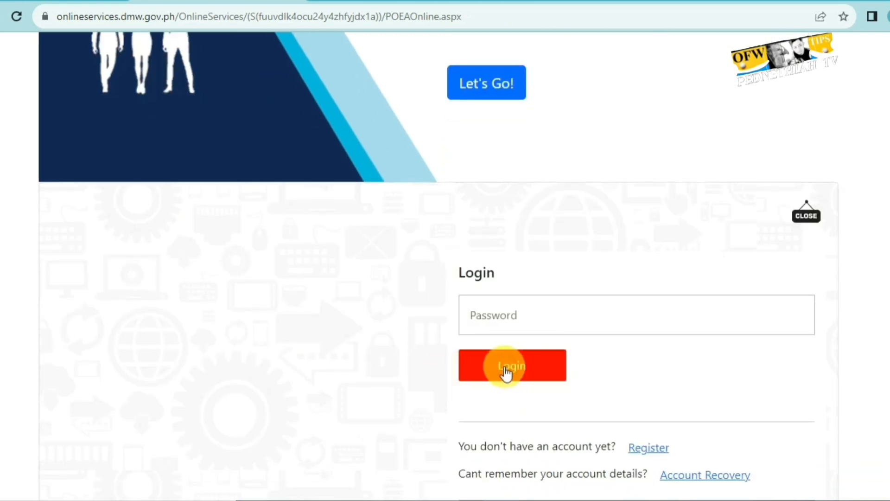
left_click(476, 320)
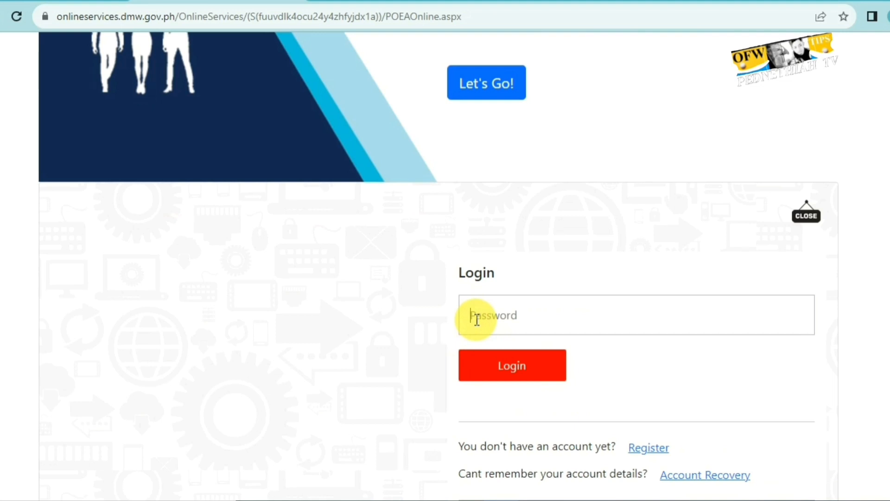
type("•")
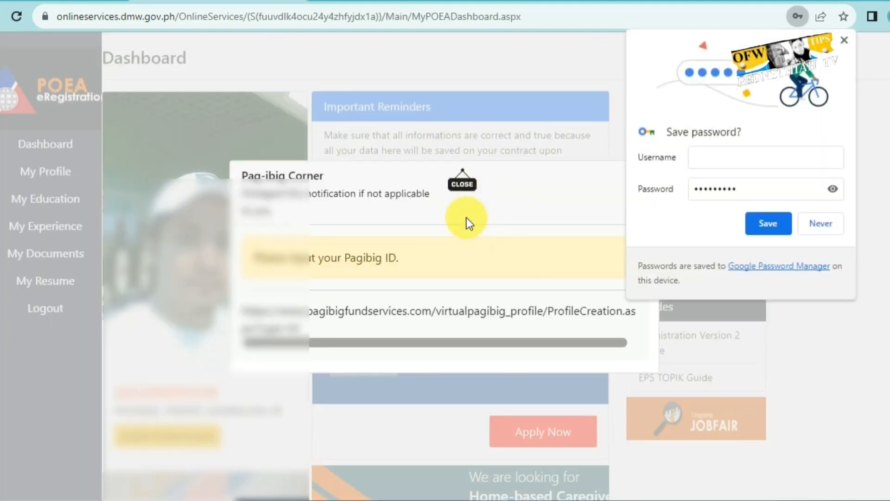
Close the Pag-ibig Corner notice and decline Chrome's offer to save the password
left_click(462, 187)
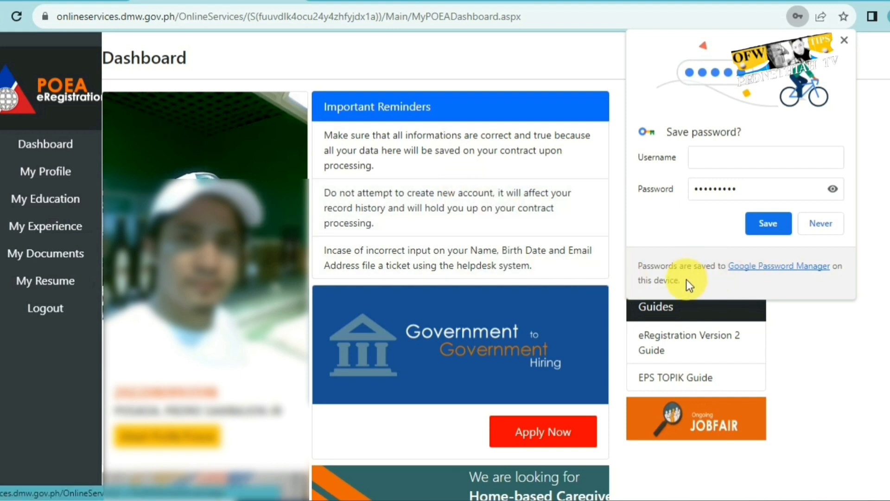
left_click(819, 229)
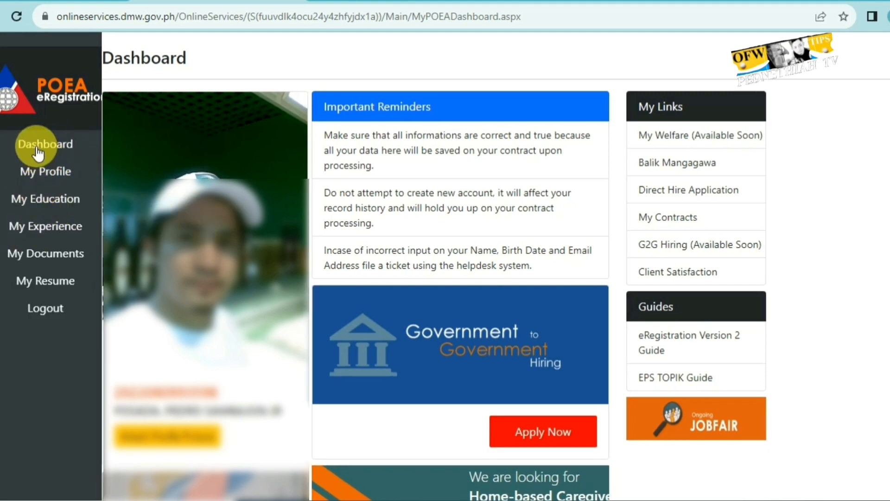
left_click(42, 172)
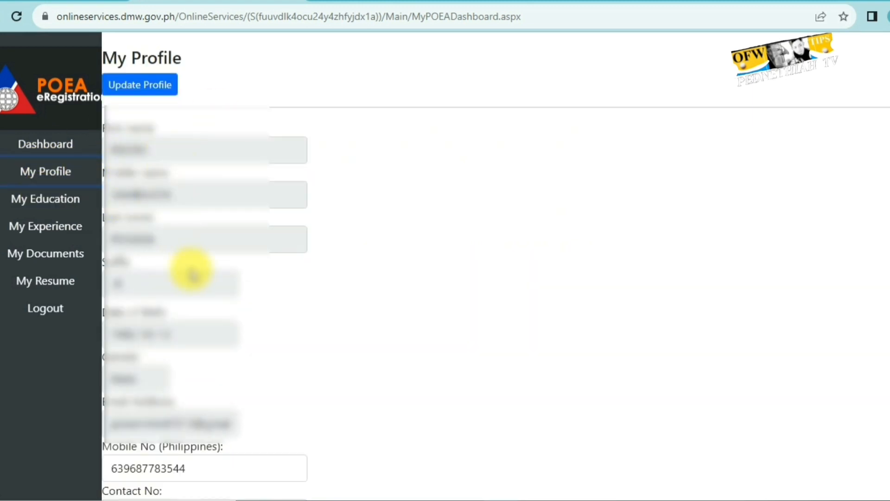
scroll(246, 239, "down", 3)
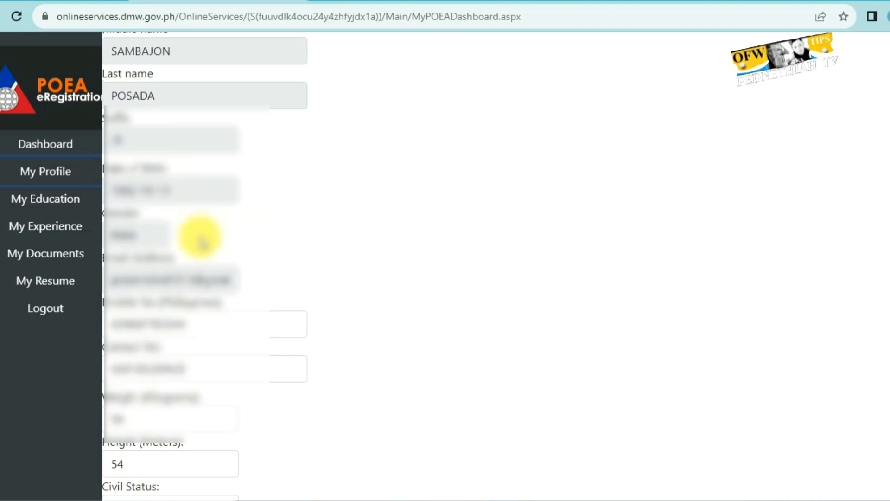
scroll(213, 318, "down", 5)
scroll(214, 320, "down", 4)
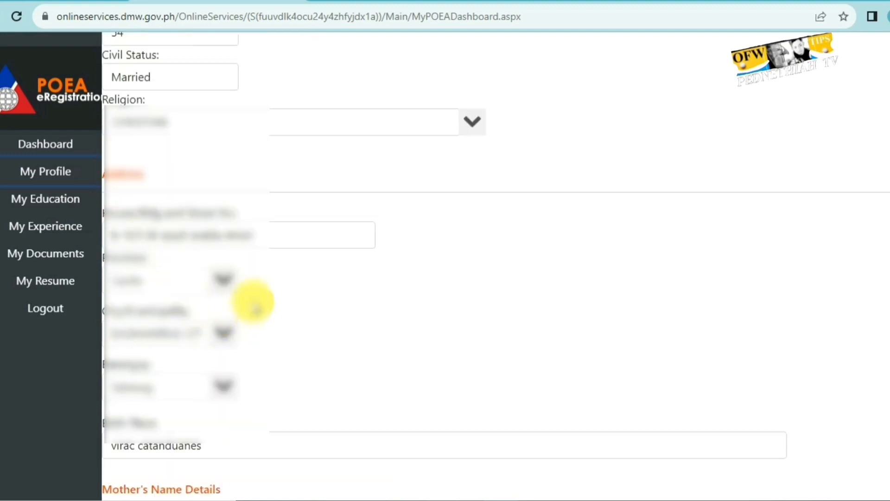
scroll(179, 324, "down", 4)
scroll(172, 306, "down", 5)
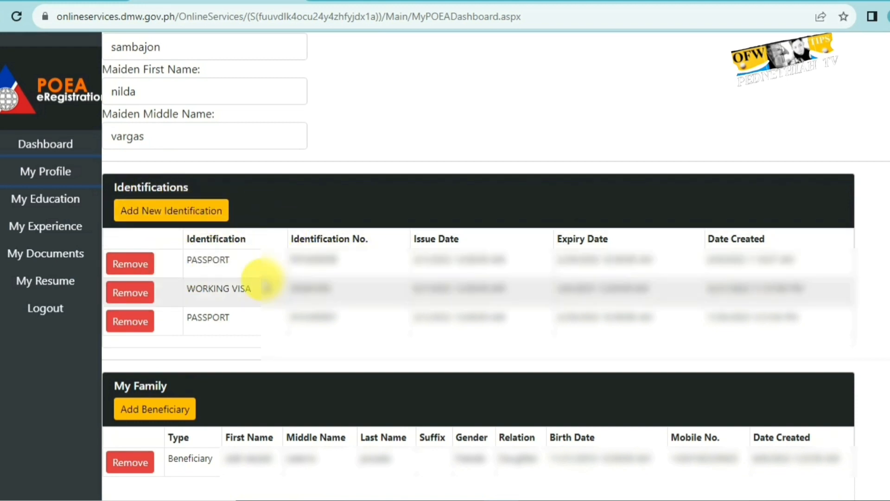
scroll(260, 278, "down", 1)
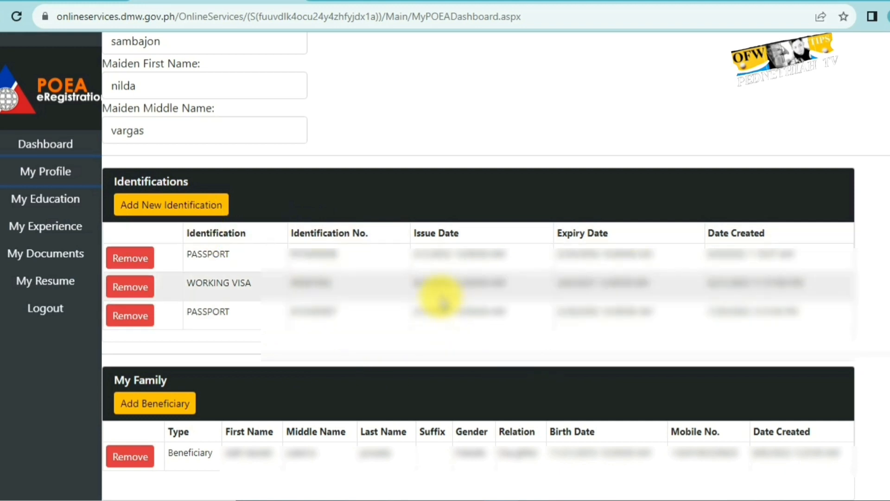
left_click(48, 149)
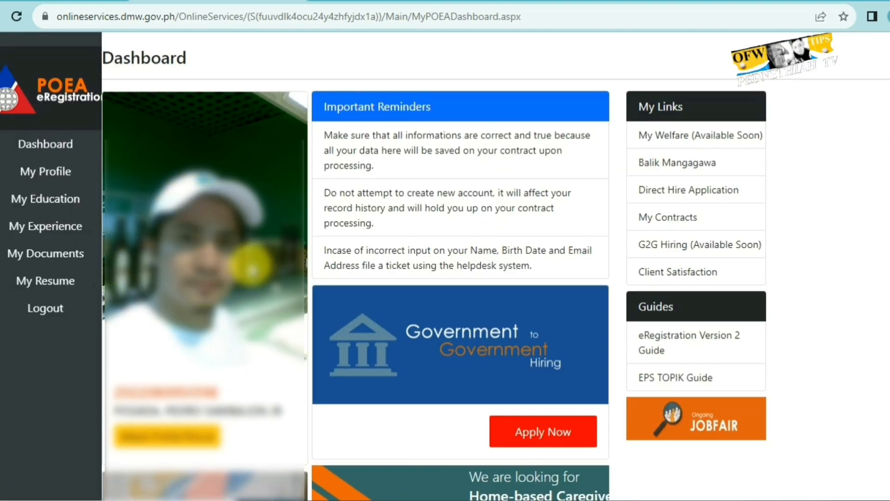
scroll(237, 327, "down", 5)
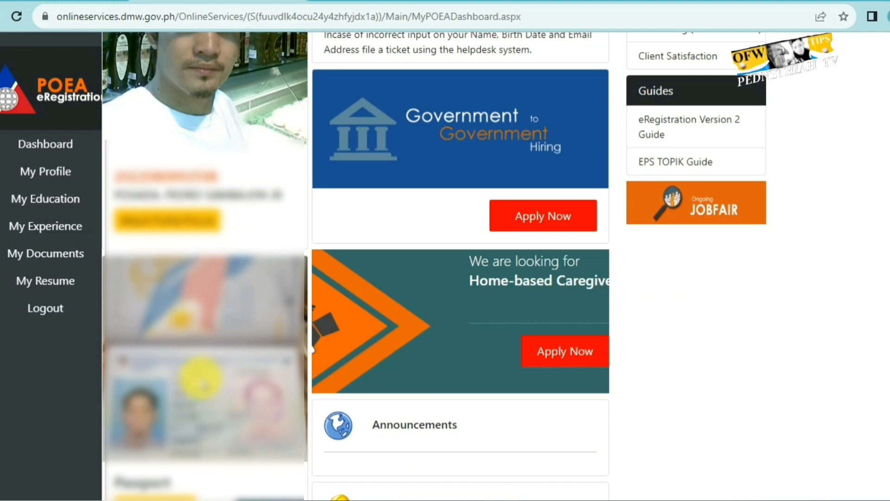
scroll(199, 346, "up", 5)
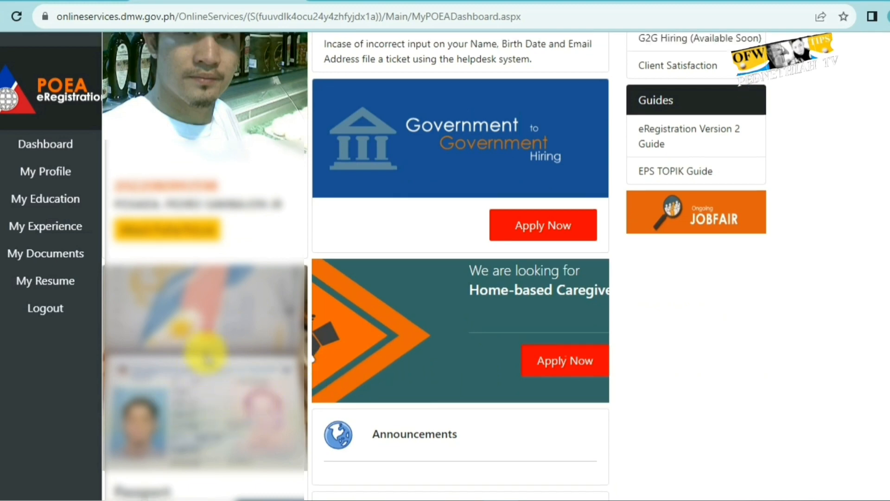
scroll(197, 353, "down", 3)
scroll(197, 354, "down", 1)
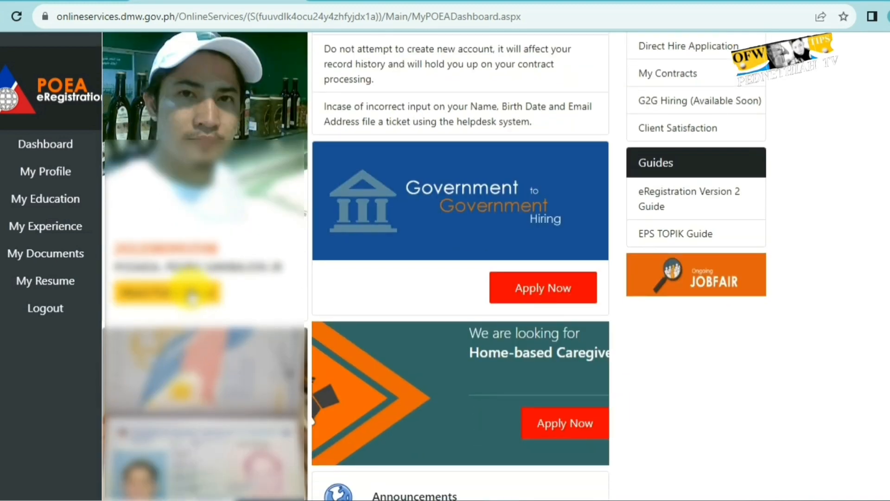
scroll(190, 285, "up", 3)
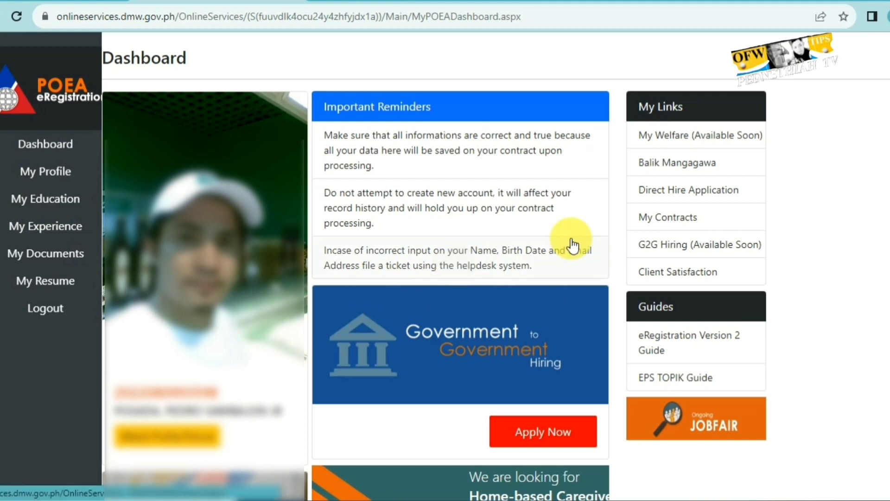
Start a Balik Mangagawa OEC application, pass the Initial Assessment, and dismiss the deployment-details notice
left_click(662, 168)
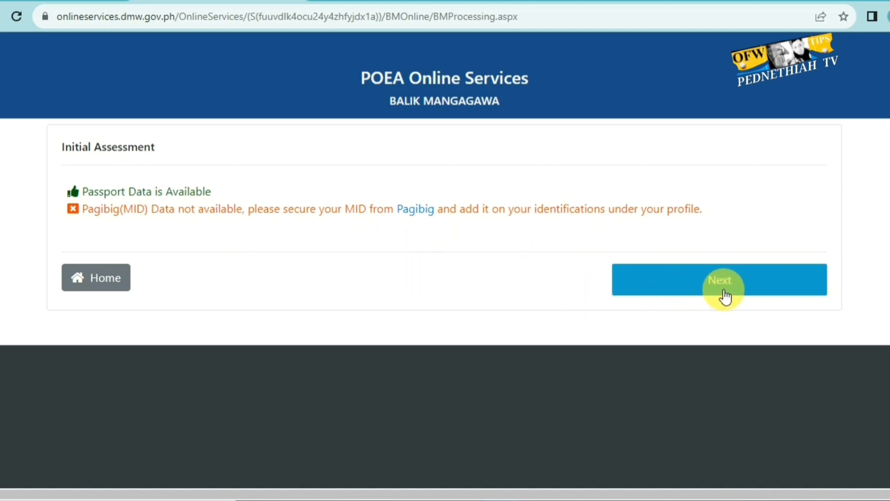
left_click(663, 290)
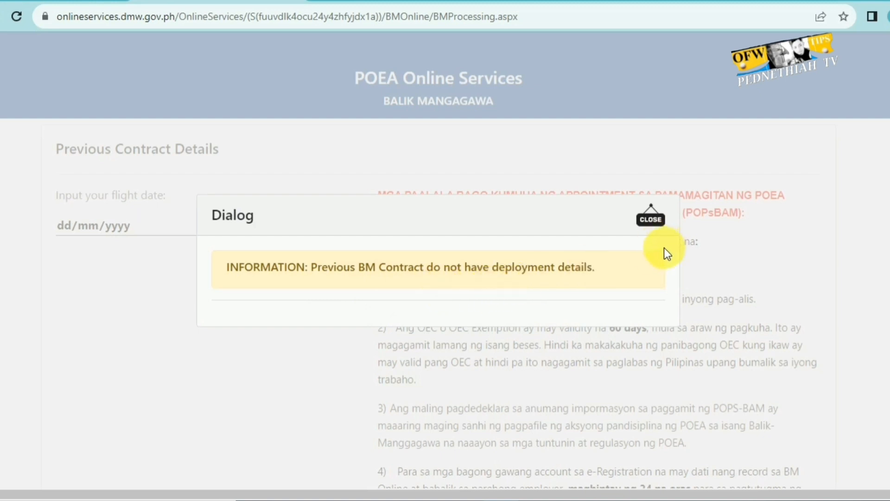
left_click(652, 222)
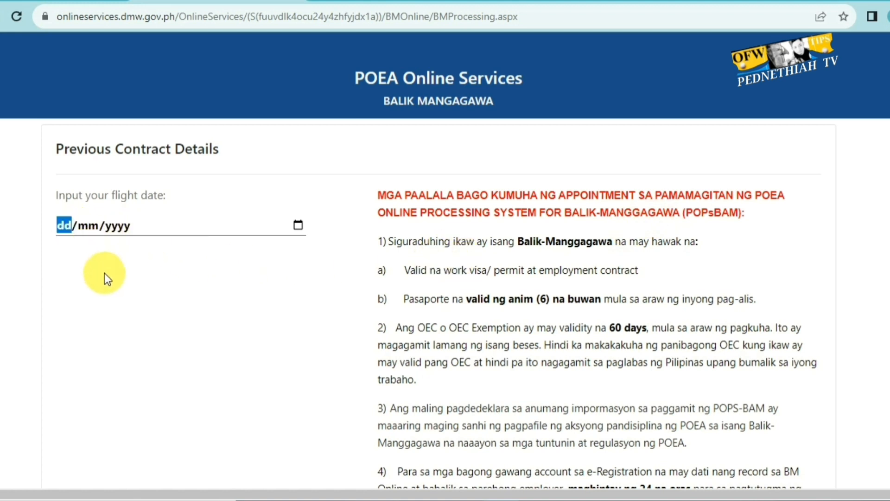
Enter 31/12/2023 as the flight date and highlight the 60-day OEC validity reminder
type("31/")
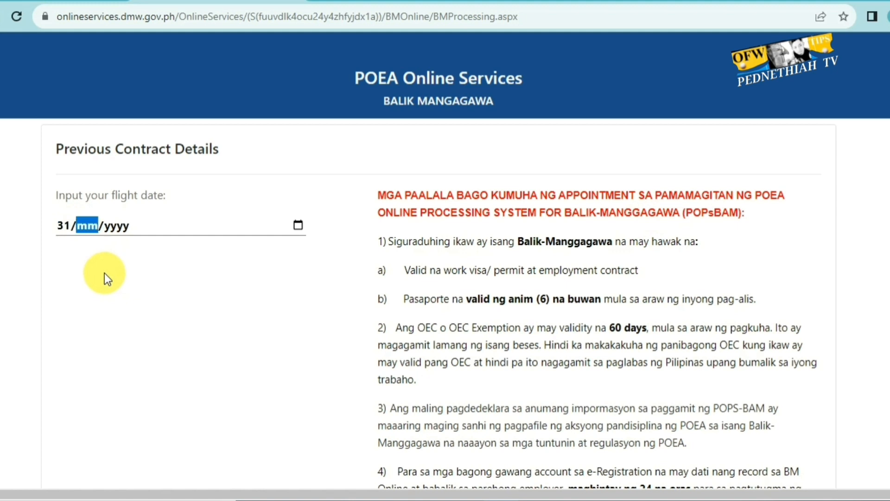
type("12/")
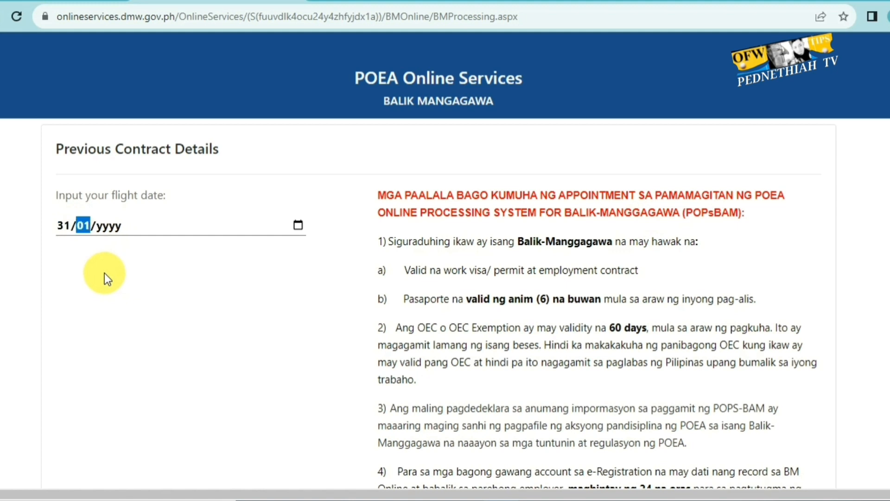
type("2023")
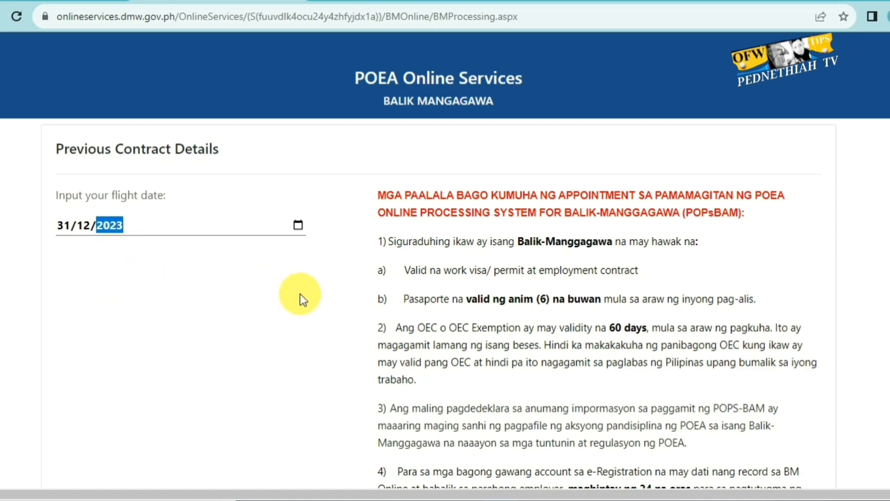
scroll(300, 293, "down", 4)
scroll(116, 244, "up", 4)
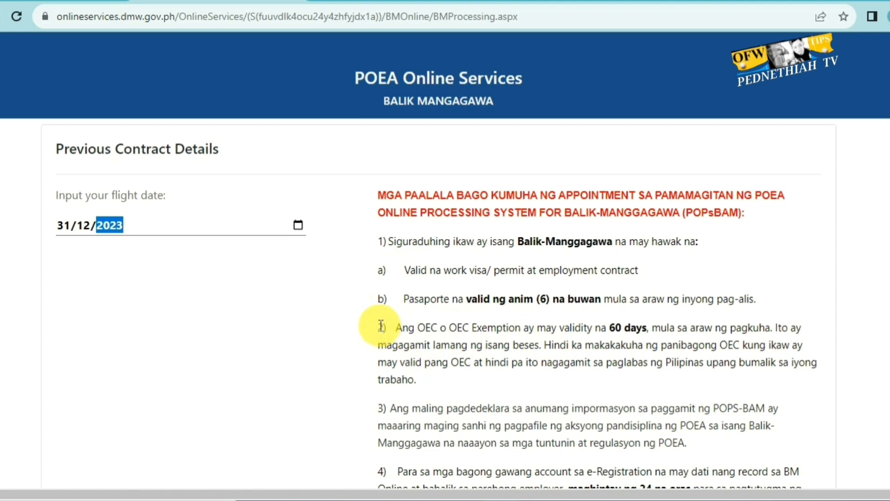
left_click_drag(380, 326, 771, 329)
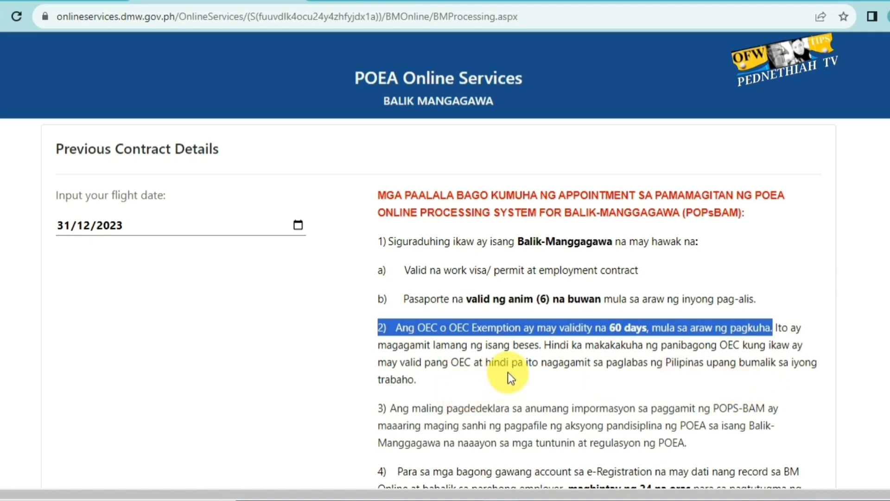
scroll(449, 377, "down", 4)
scroll(373, 346, "up", 4)
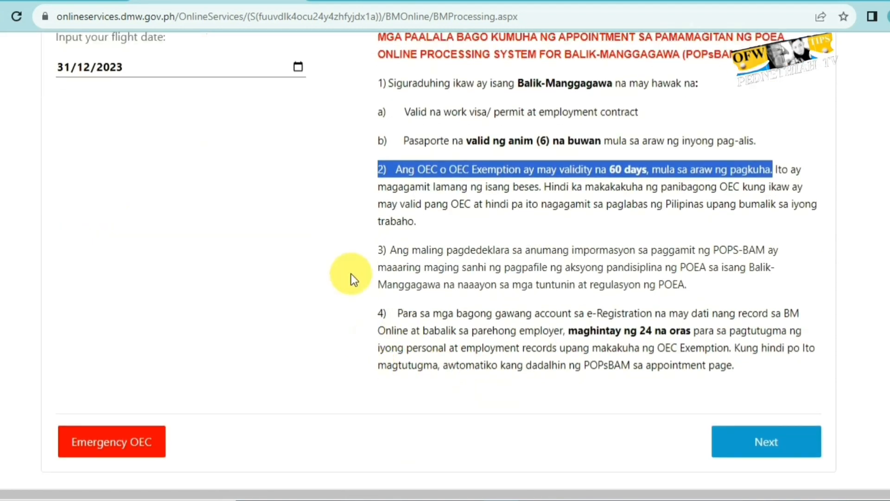
scroll(375, 319, "down", 4)
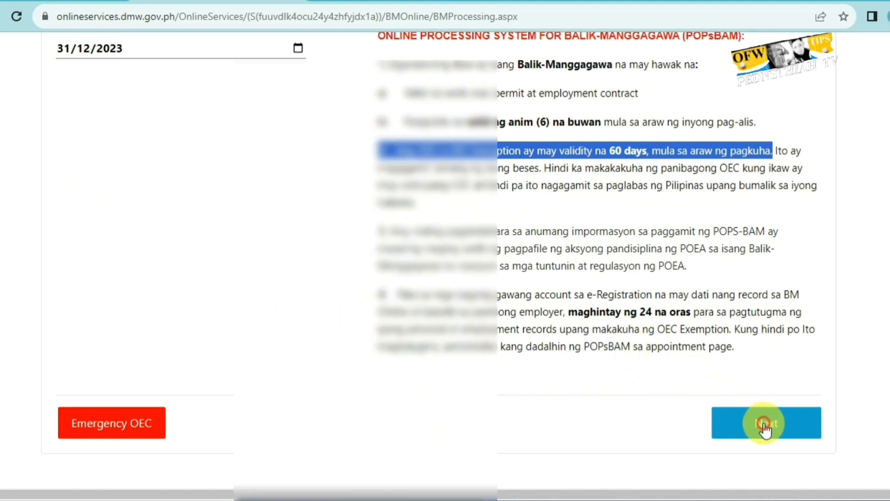
left_click(764, 425)
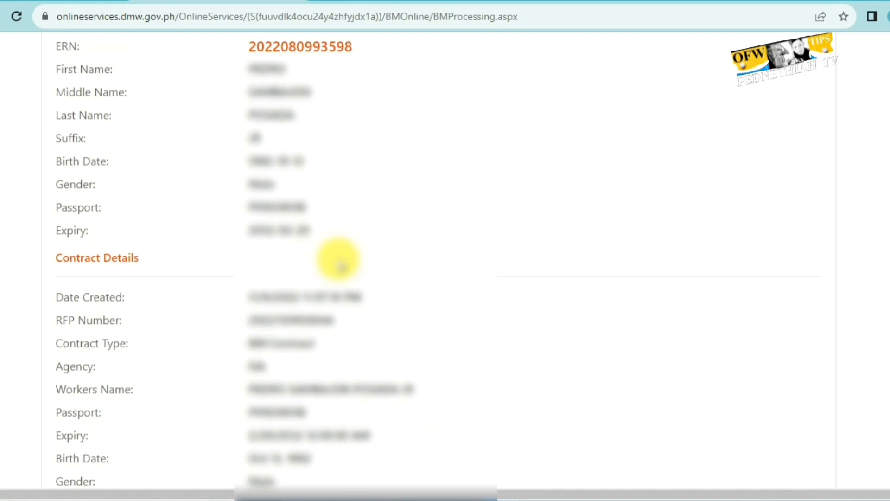
scroll(342, 266, "up", 3)
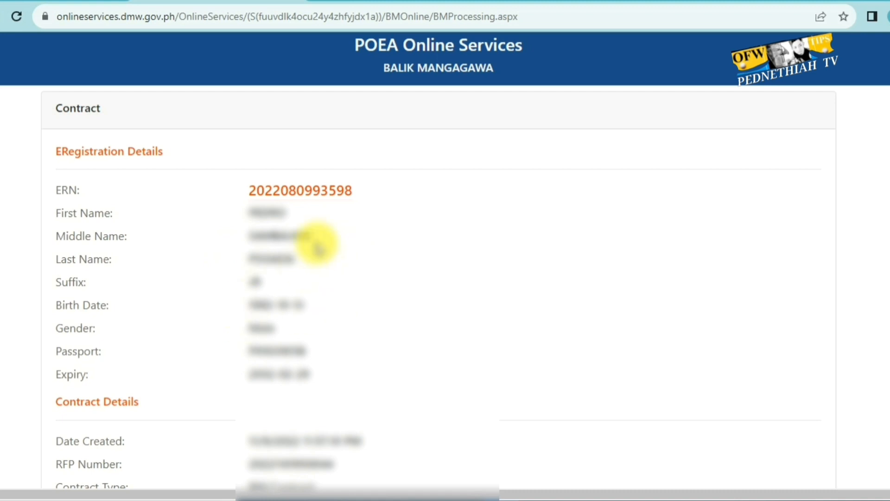
scroll(317, 246, "down", 9)
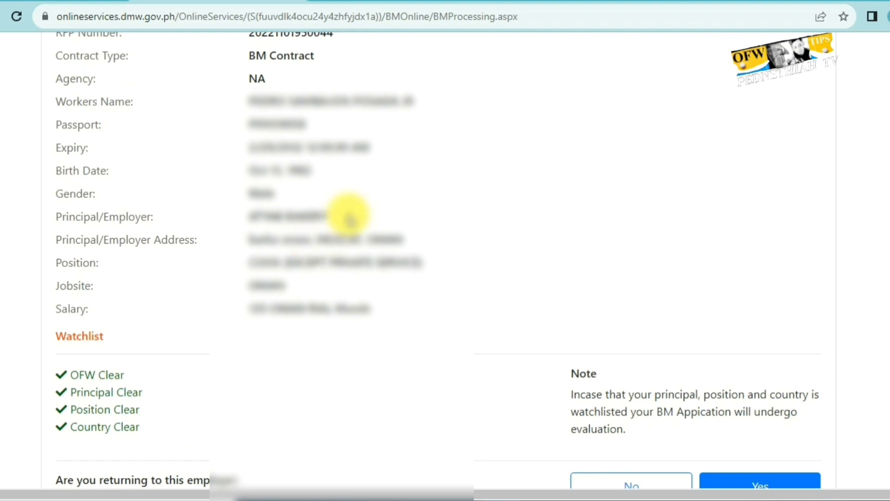
scroll(349, 217, "down", 2)
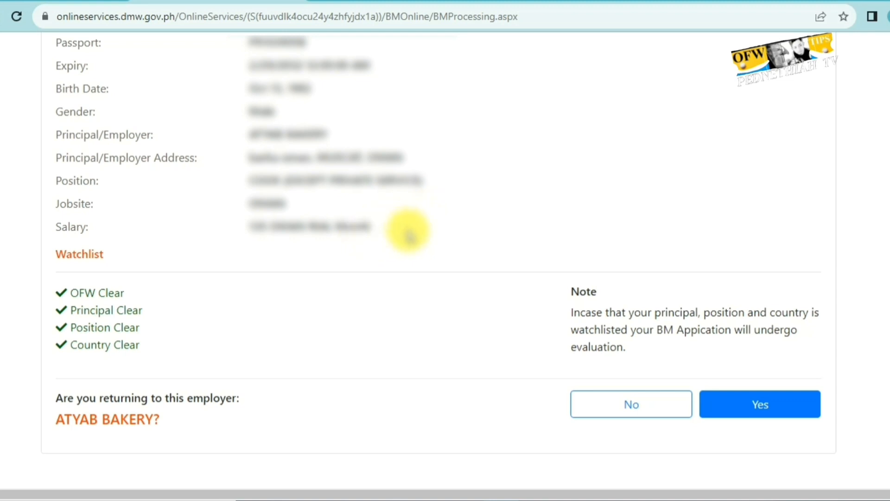
scroll(407, 233, "up", 3)
scroll(410, 234, "up", 4)
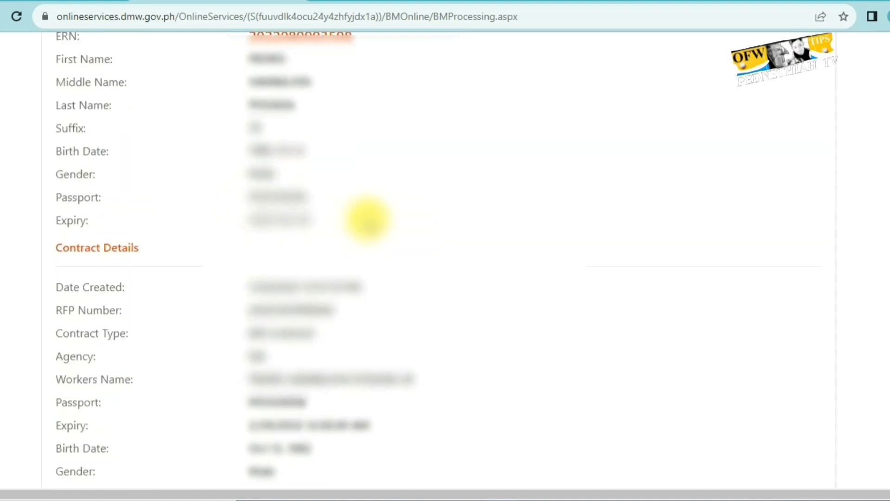
scroll(368, 220, "down", 4)
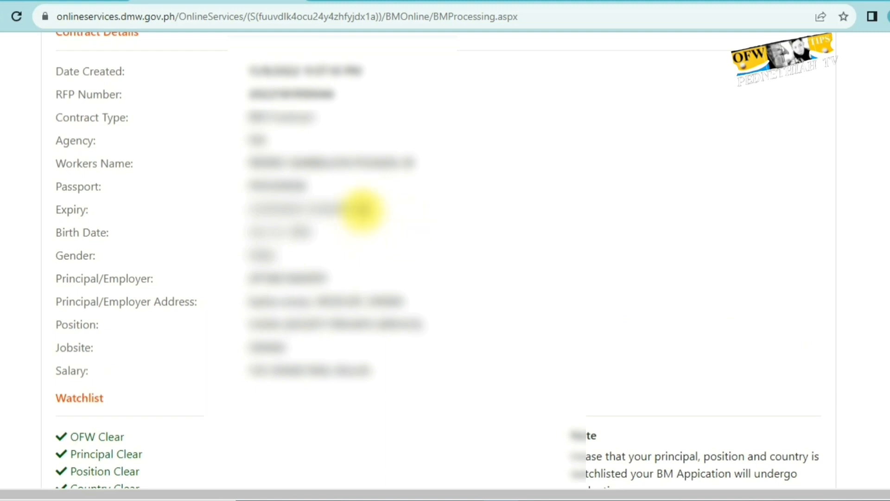
scroll(359, 207, "down", 3)
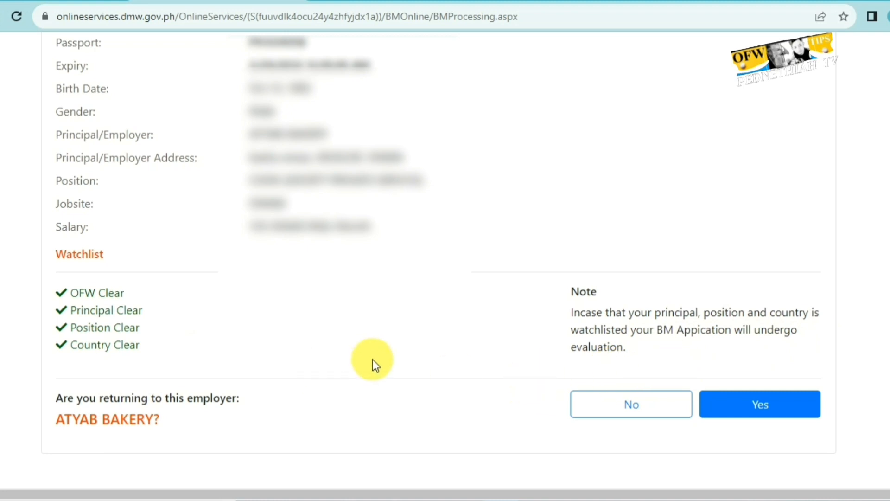
scroll(325, 260, "up", 4)
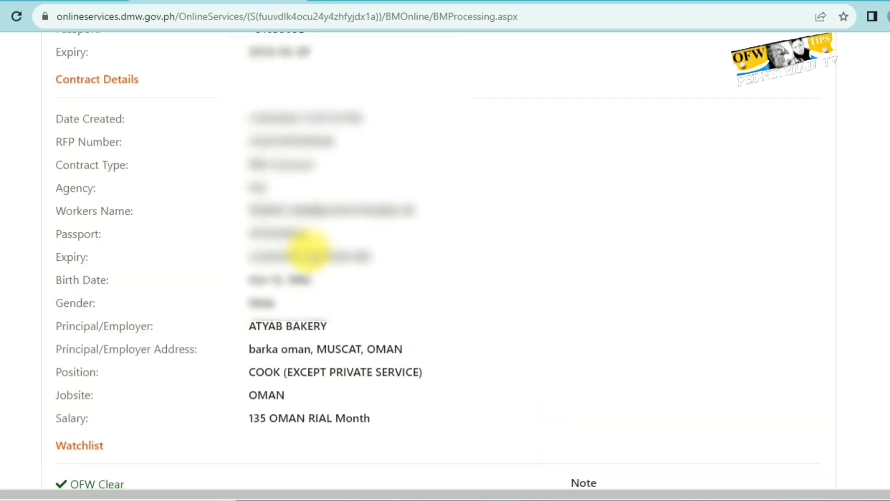
scroll(408, 258, "down", 2)
scroll(408, 255, "down", 2)
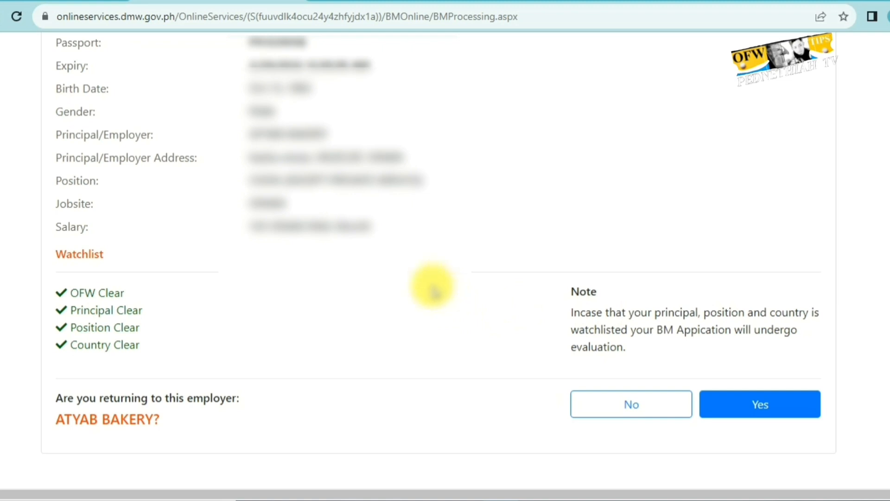
scroll(427, 288, "up", 3)
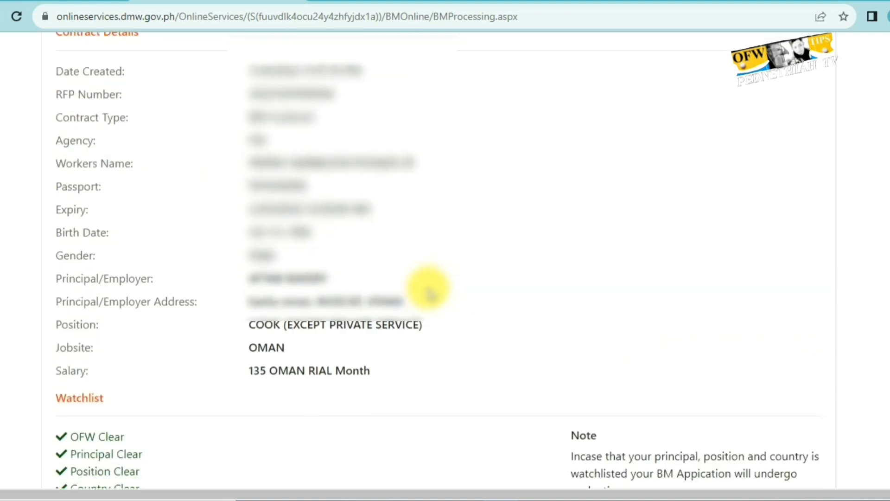
scroll(427, 288, "down", 3)
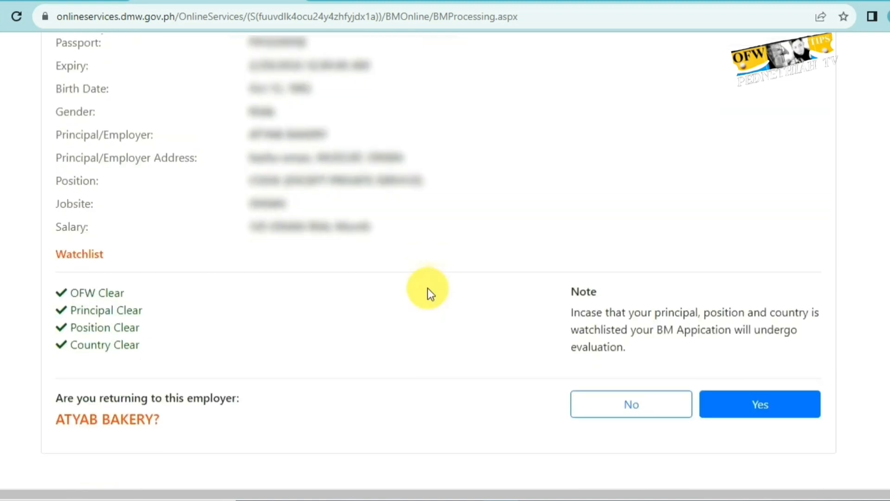
Confirm returning to ATYAB BAKERY in OMAN as COOK, then acknowledge the sanctions warning and submit
left_click(749, 414)
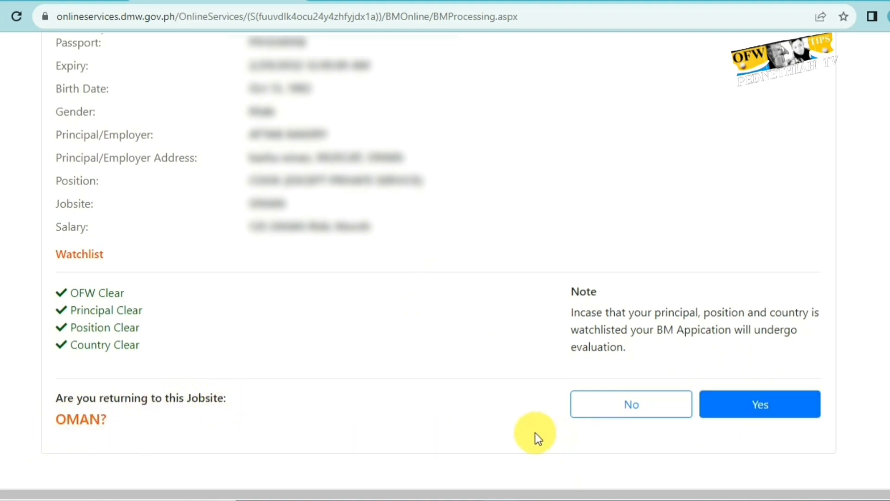
left_click(761, 410)
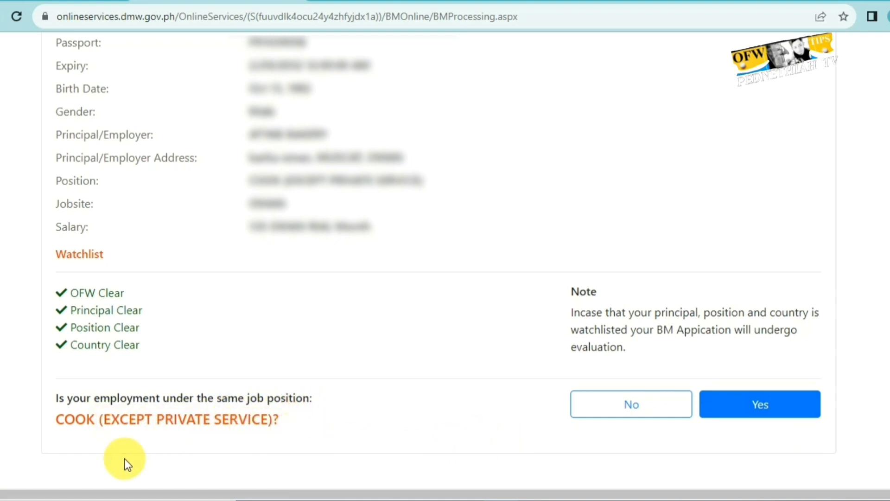
left_click(760, 410)
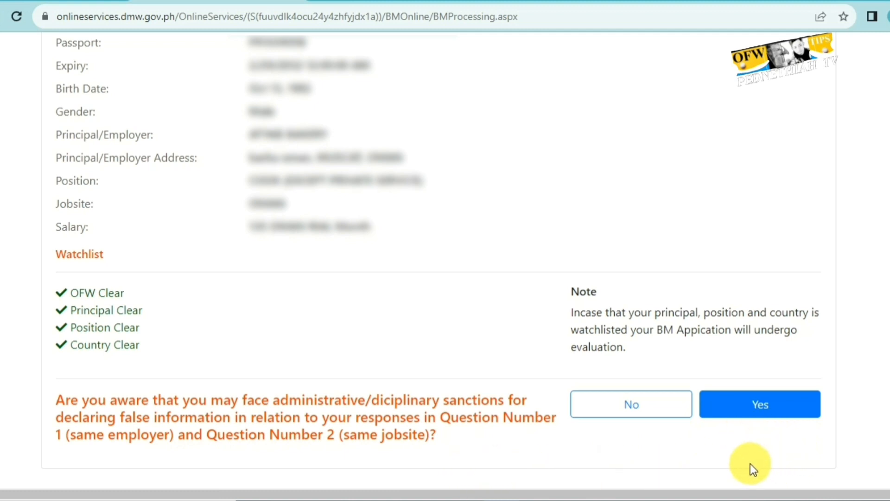
left_click(755, 406)
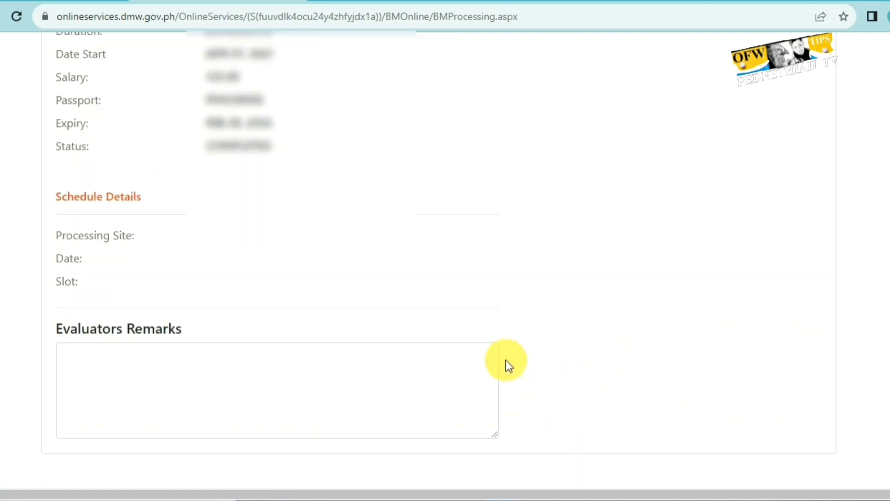
scroll(494, 326, "up", 10)
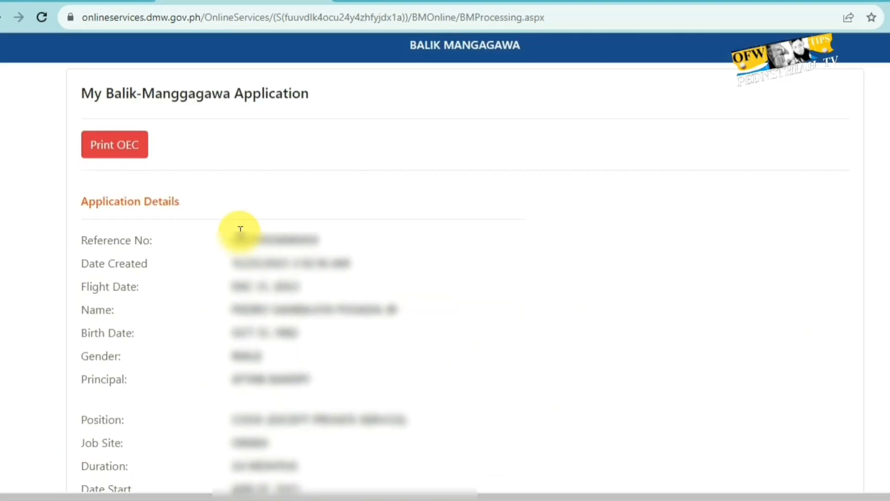
scroll(521, 296, "down", 5)
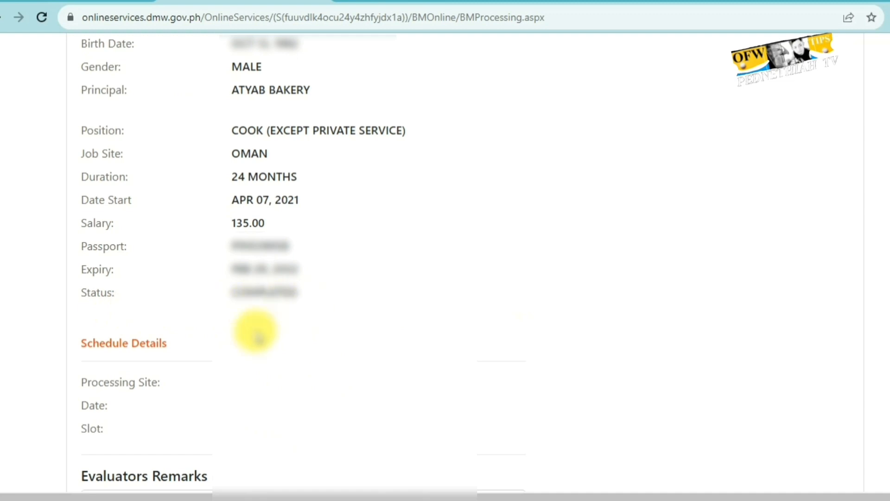
scroll(338, 358, "down", 2)
scroll(338, 356, "up", 6)
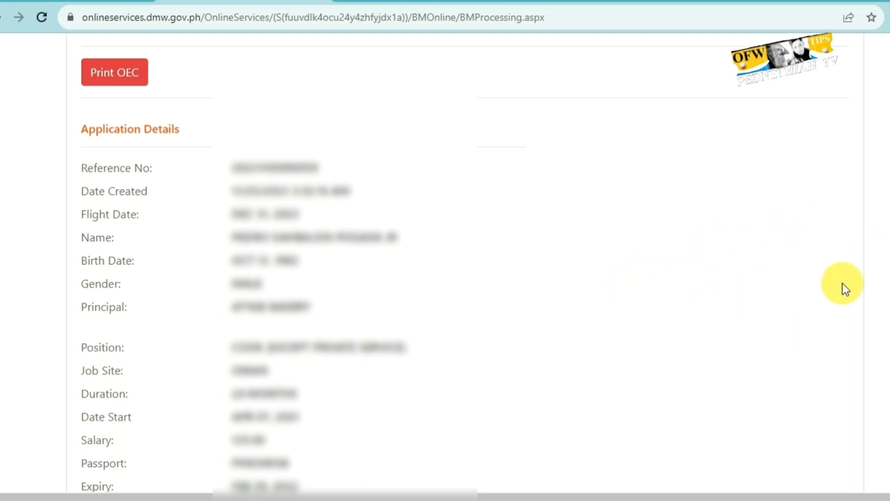
scroll(465, 263, "down", 1)
scroll(465, 263, "up", 2)
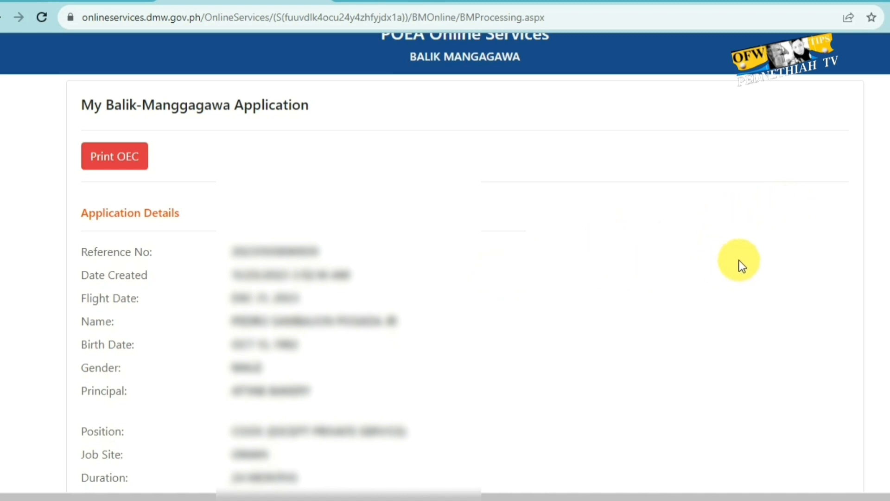
scroll(606, 290, "down", 3)
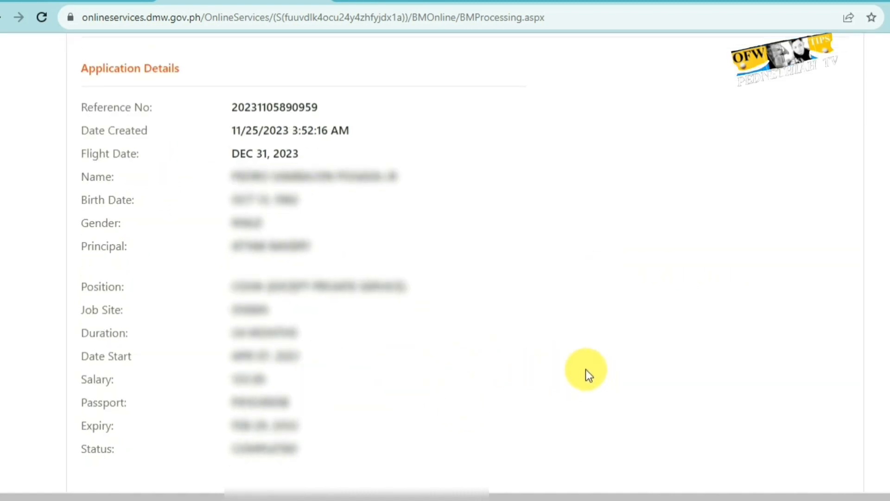
scroll(585, 368, "up", 4)
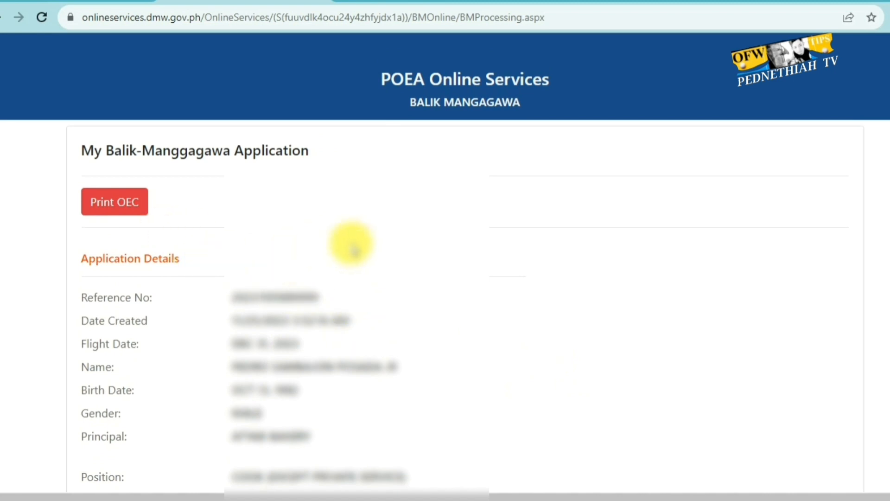
scroll(350, 242, "down", 2)
Open the printable OEC and download it to the Desktop as BMOEC
left_click(105, 131)
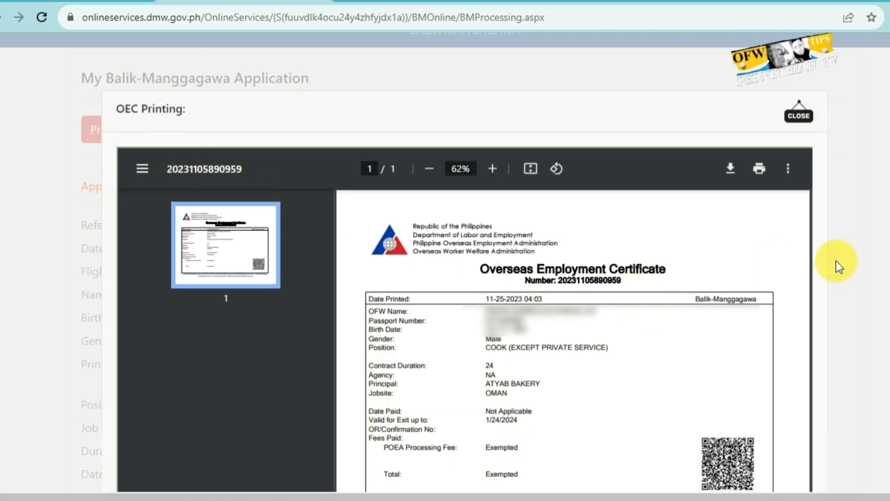
scroll(572, 234, "down", 1)
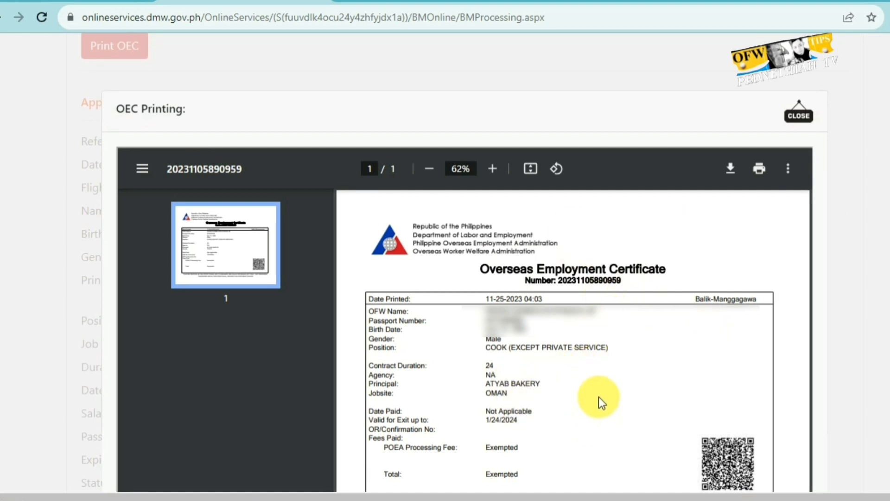
scroll(599, 396, "down", 1)
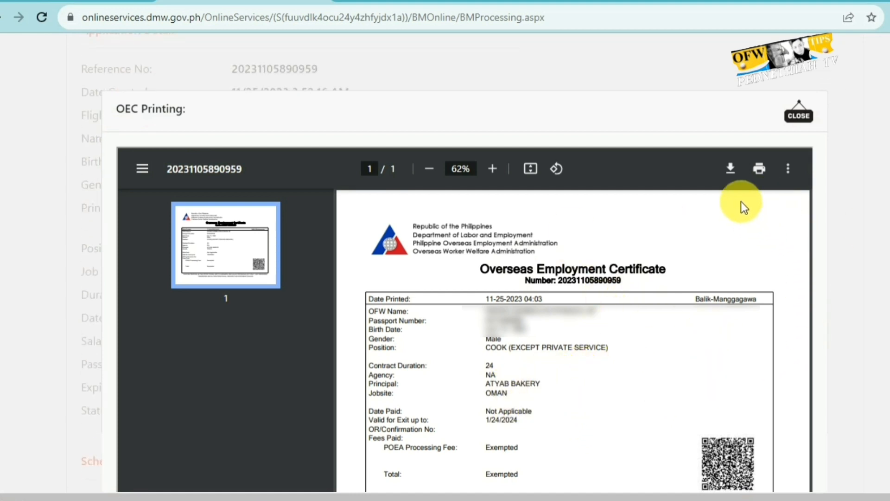
left_click(732, 168)
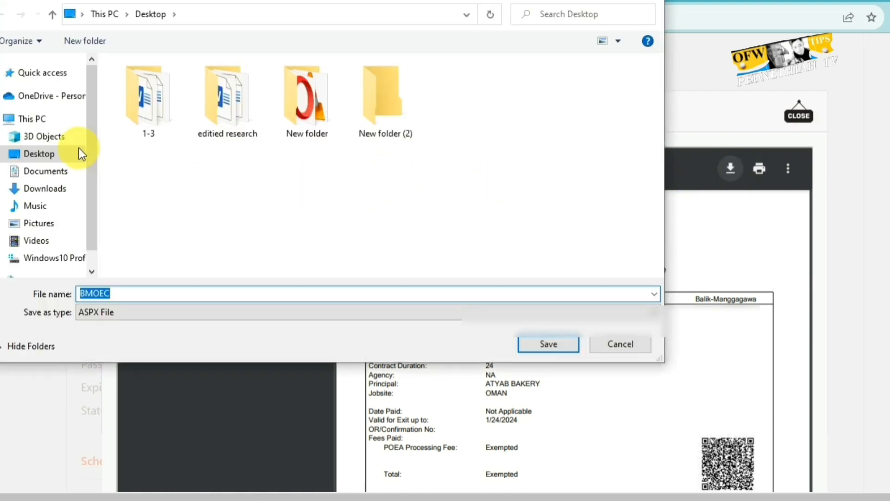
left_click(52, 156)
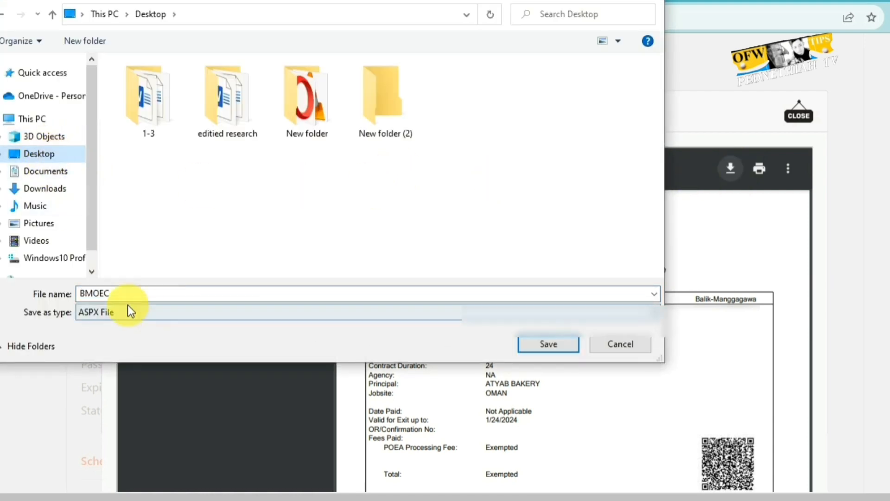
left_click(541, 343)
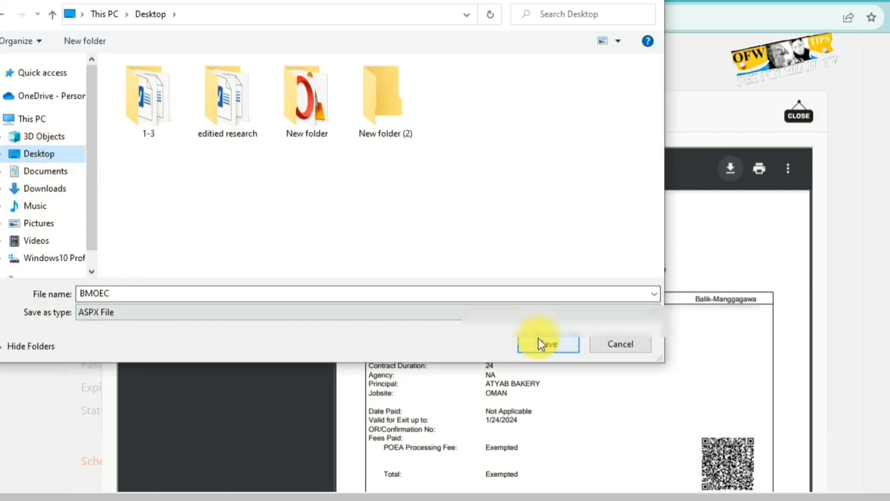
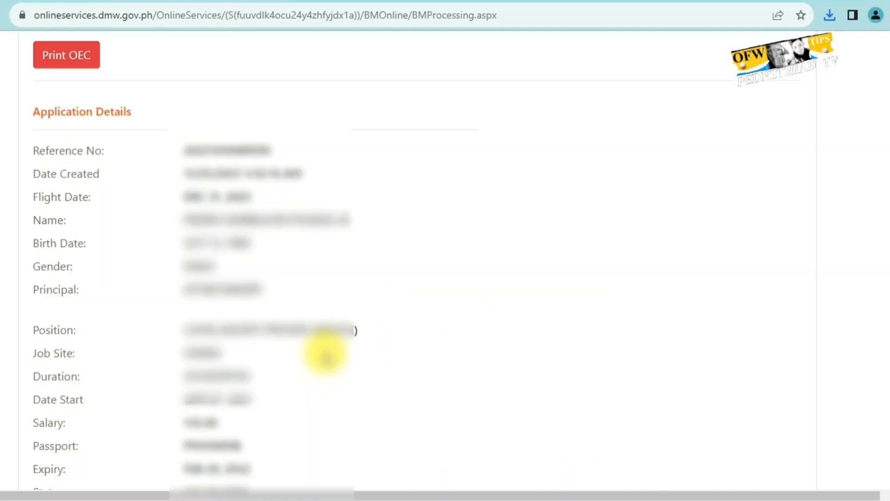
Review the completed Balik-Manggagawa application details, then go back to the MyPOEA Dashboard
scroll(507, 294, "down", 5)
scroll(502, 331, "up", 6)
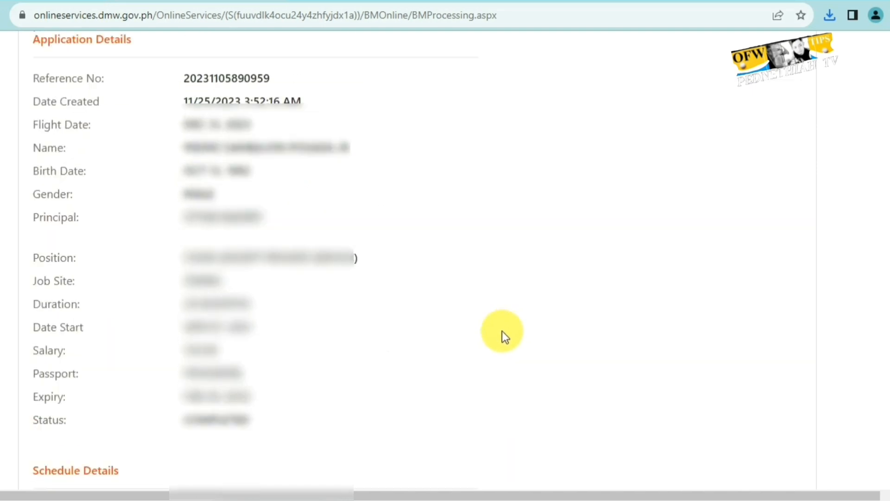
key("alt+Left")
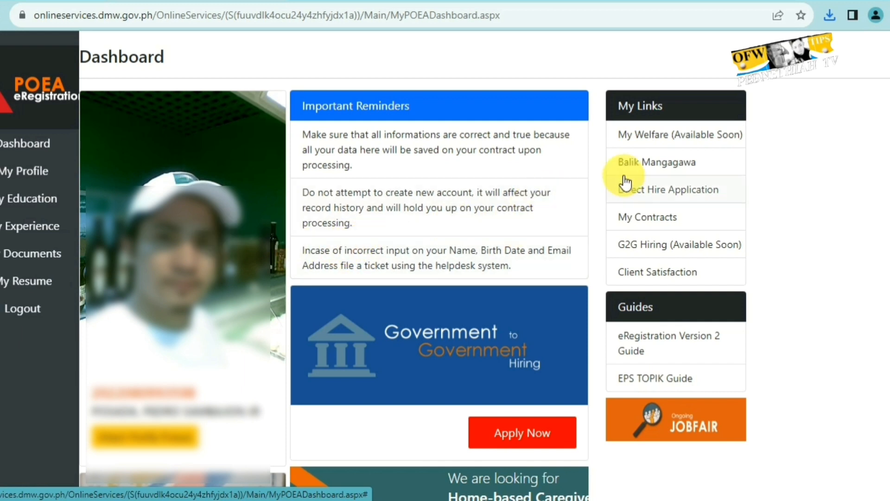
Reopen Balik Mangagawa from My Links and pass the Initial Assessment to view the DEC 31, 2023 application
left_click(656, 163)
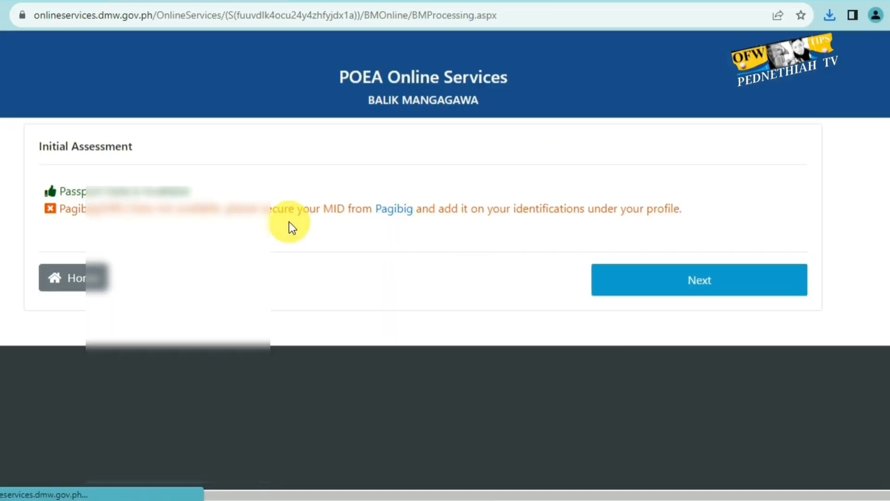
left_click(666, 288)
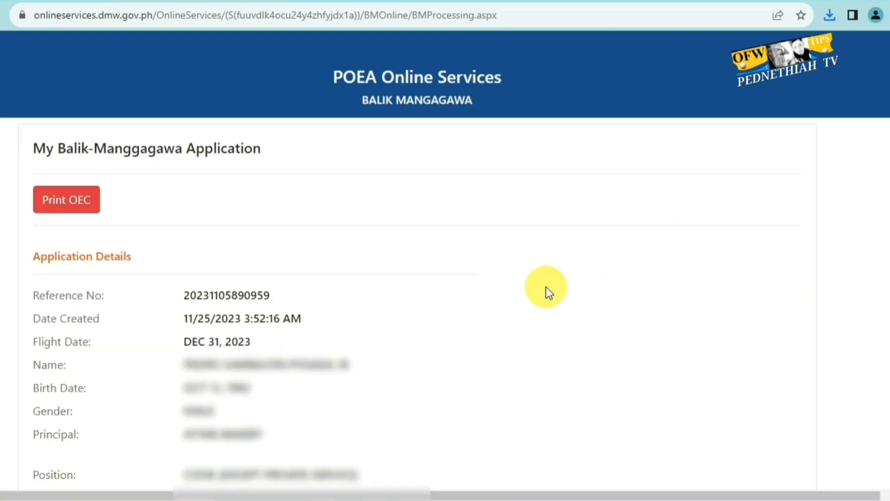
scroll(358, 292, "down", 3)
scroll(366, 292, "up", 3)
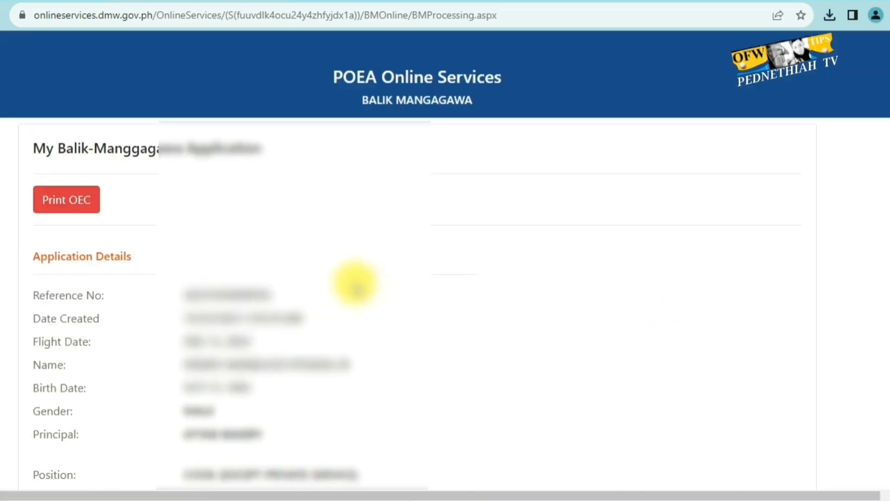
Open the OEC Printing viewer and scroll through the certificate valid for exit up to 1/24/2024
left_click(75, 201)
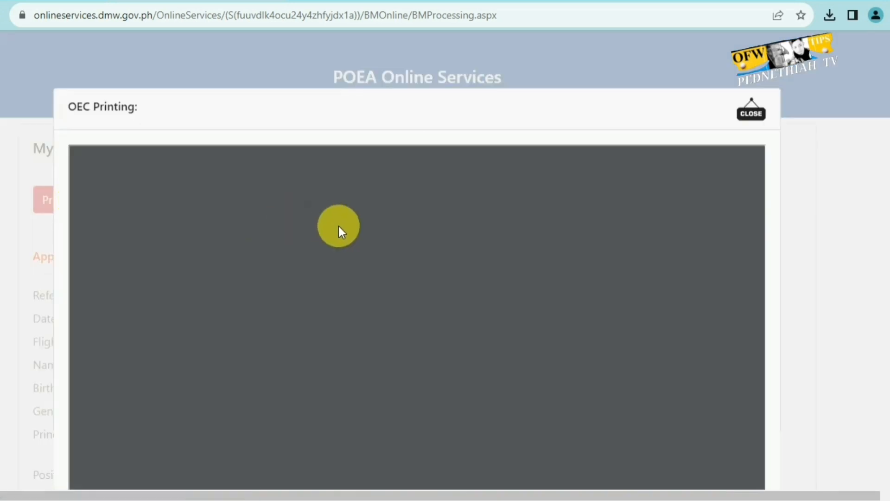
scroll(385, 259, "down", 3)
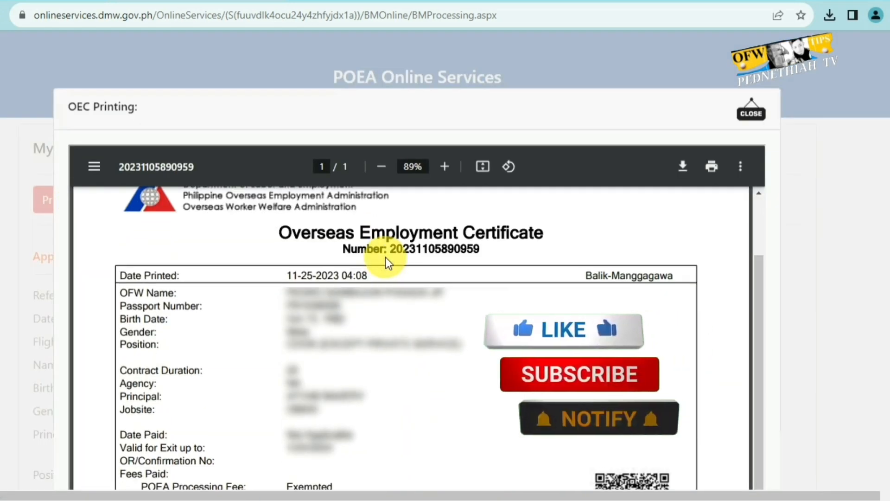
scroll(330, 425, "down", 3)
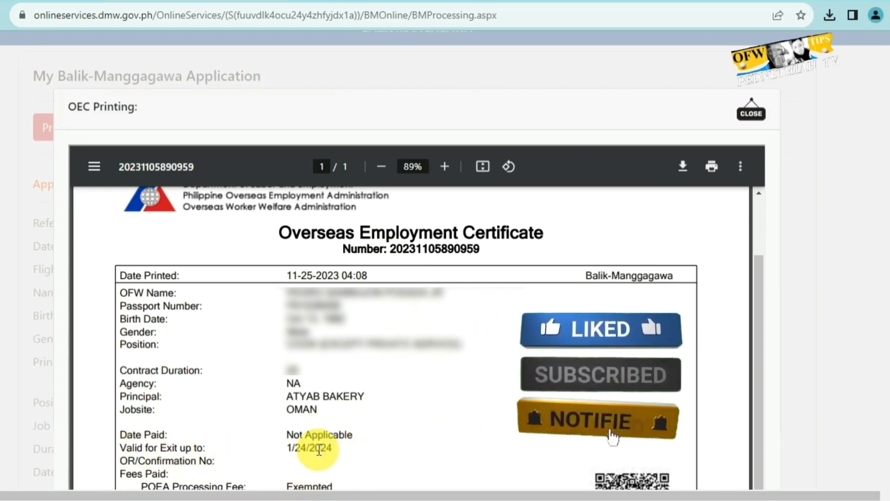
scroll(455, 447, "down", 5)
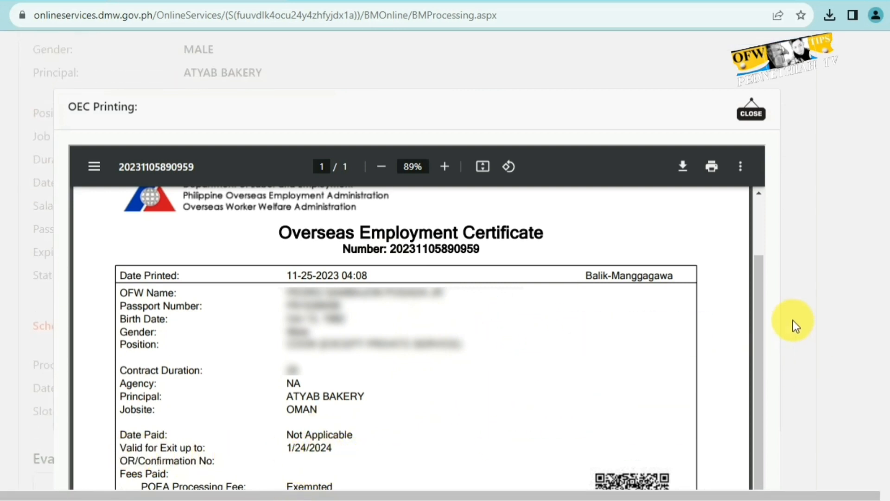